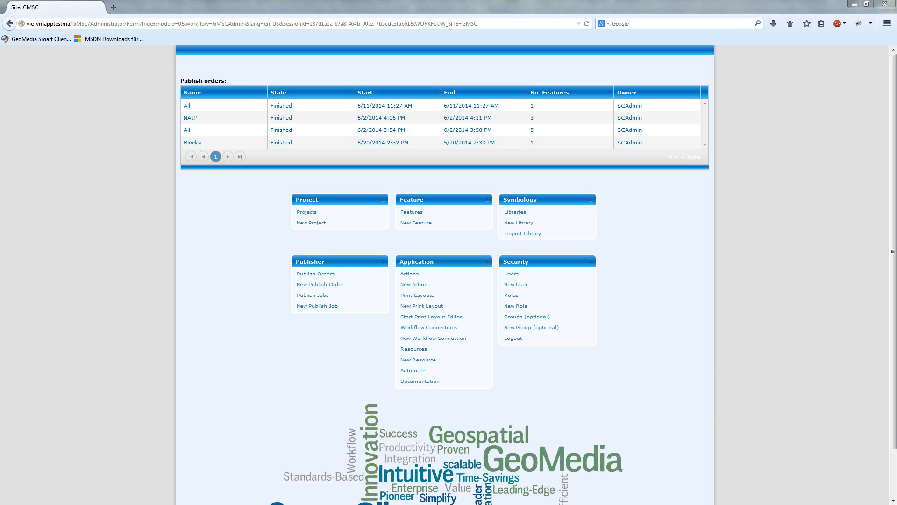
# - Switch to the GeoServer SLD cookbook page and read the point shape, colour and diameter specified in the simple point example
pyautogui.hotkey('alt', 'Tab')
pyautogui.moveTo(654, 8); pyautogui.dragTo(313, 34)
pyautogui.click(473, 32)
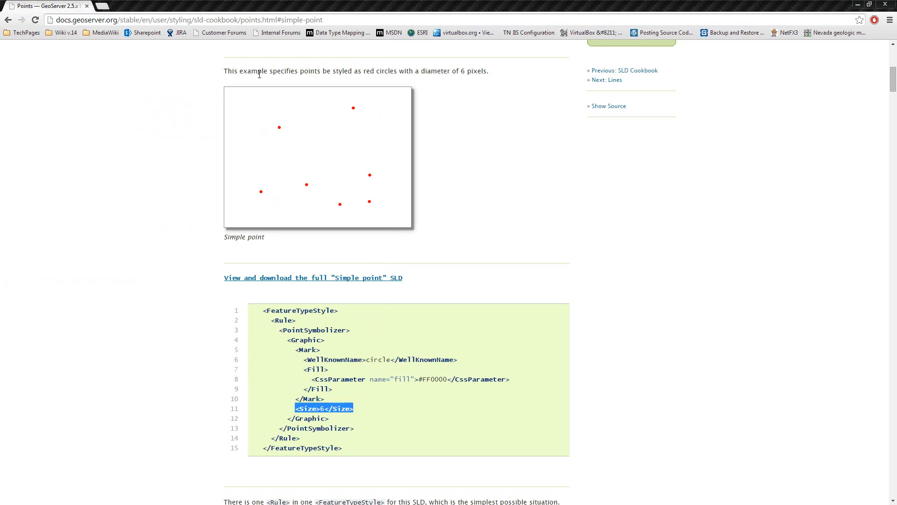
pyautogui.moveTo(299, 72); pyautogui.dragTo(490, 73)
pyautogui.click(500, 215)
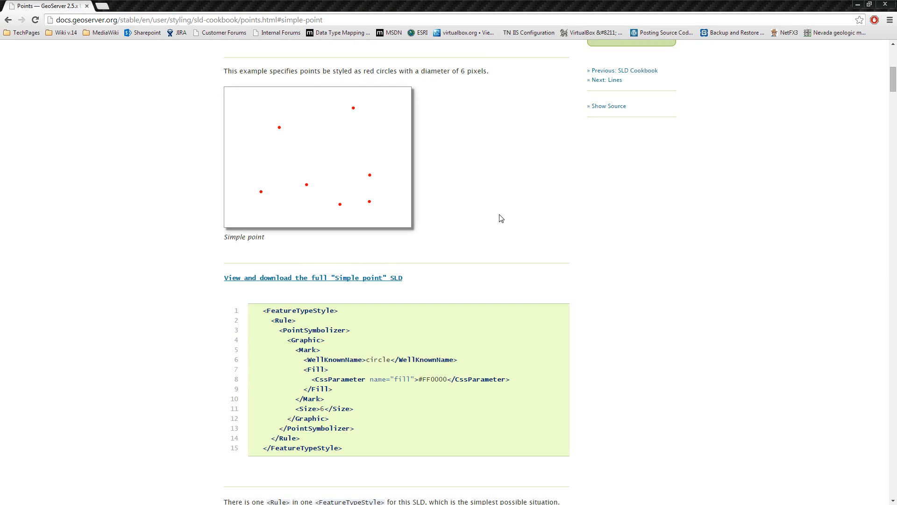
pyautogui.click(858, 4)
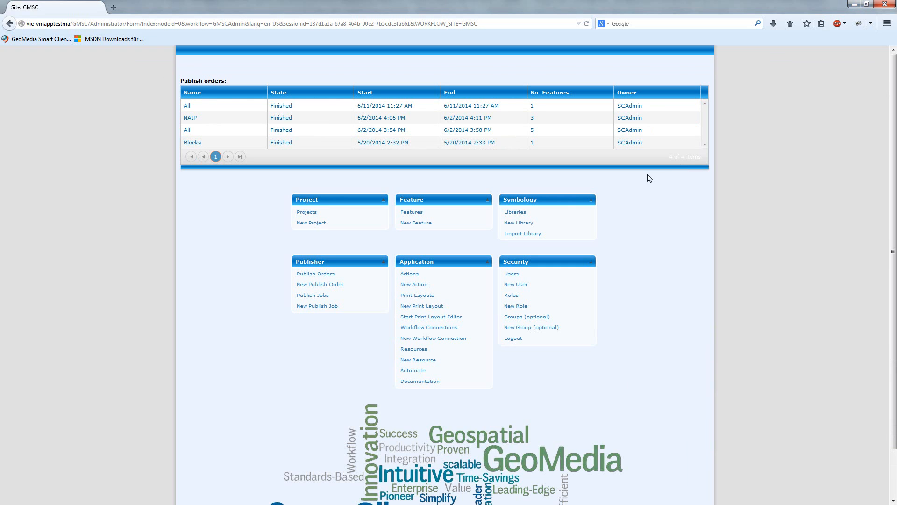
# - Create a new symbology library named Tutorial_Library and save it
pyautogui.click(528, 223)
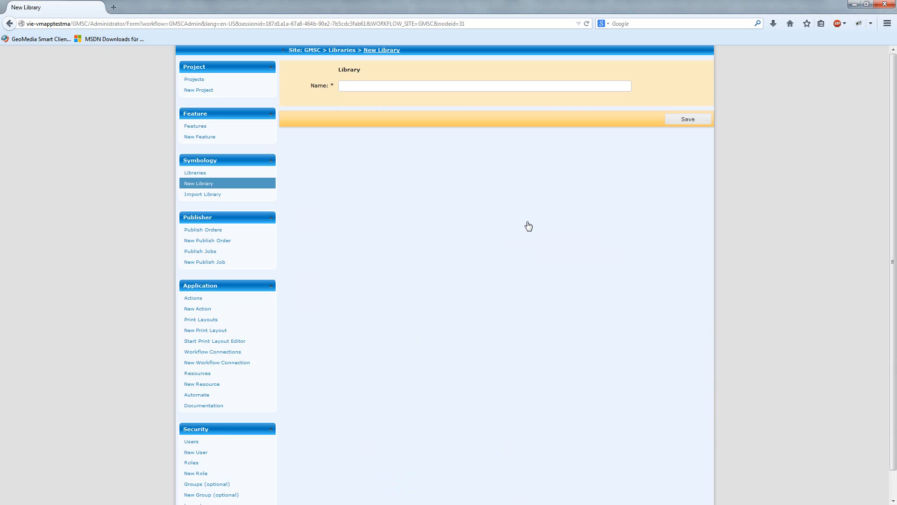
pyautogui.write('Tutorial_Library')
pyautogui.click(688, 120)
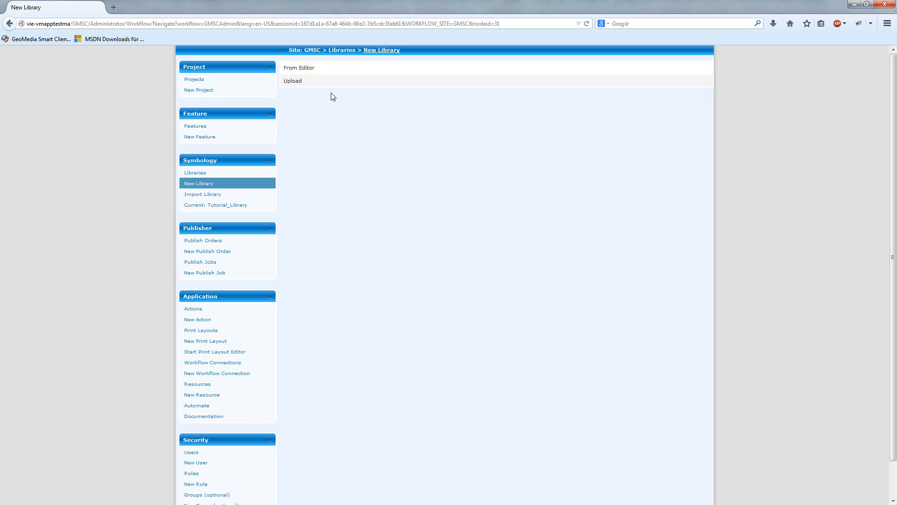
# - Start a symbology definition from the editor named Point_Tutorial with geometry type Point, load the editor and dismiss the Java console
pyautogui.click(312, 74)
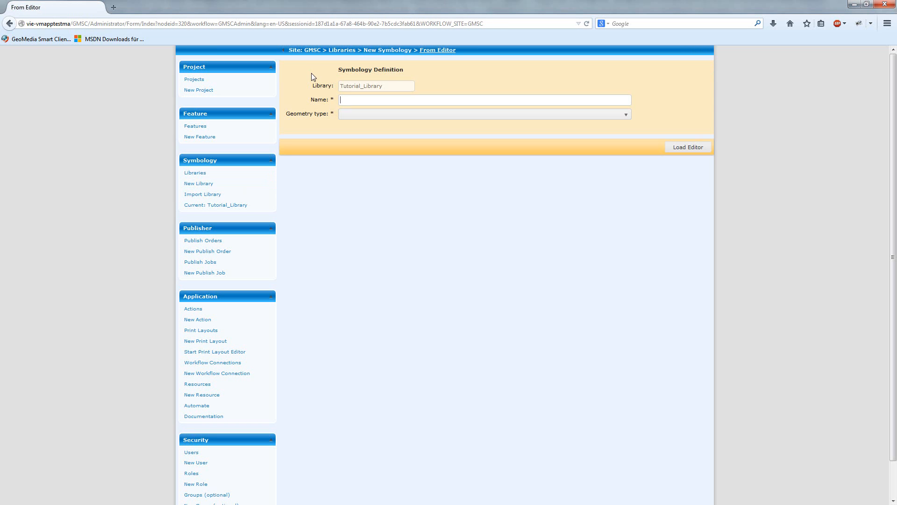
pyautogui.write('Point_Tutorial')
pyautogui.click(406, 117)
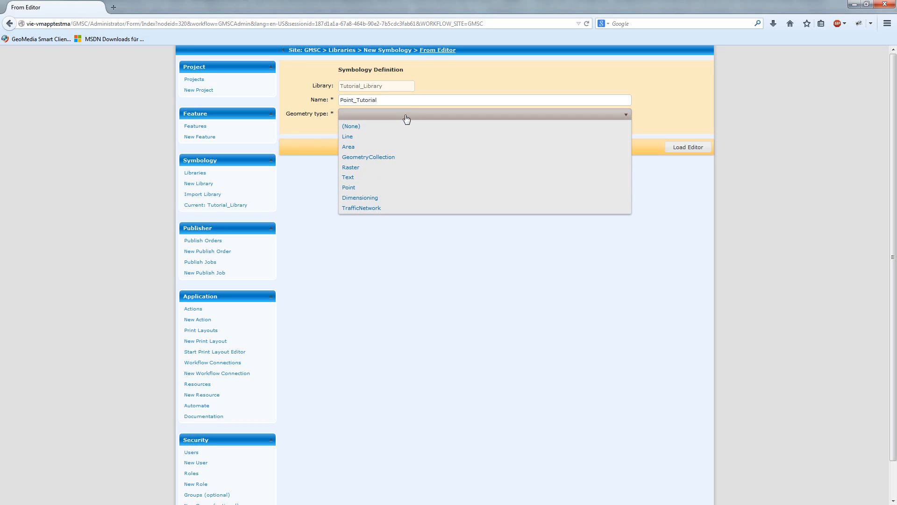
pyautogui.click(351, 187)
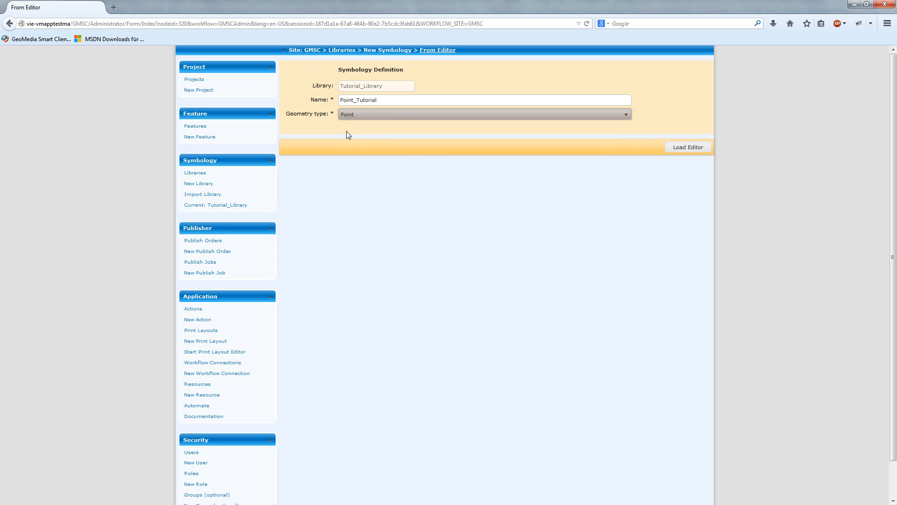
pyautogui.click(686, 148)
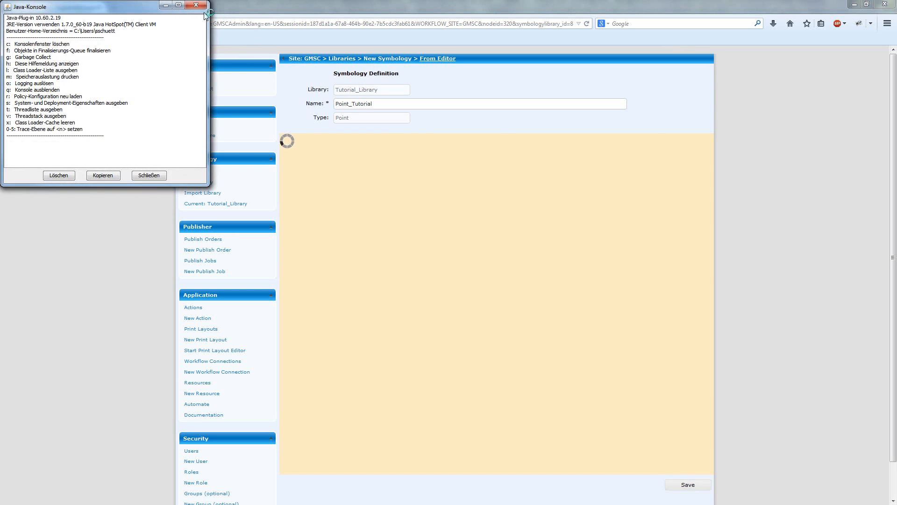
pyautogui.click(195, 10)
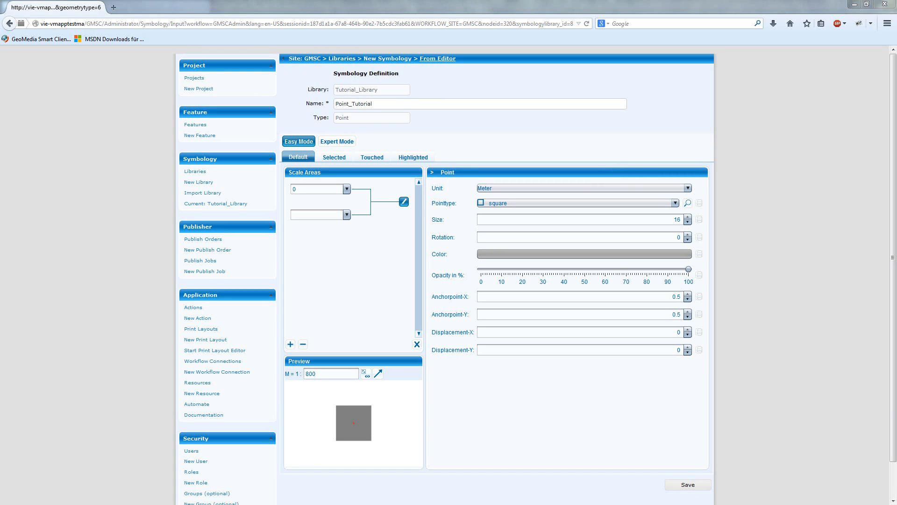
# - Recheck the cookbook's simple point example and set the symbol's unit to Pixel, point type to circle and size to 6
pyautogui.hotkey('alt', 'Tab')
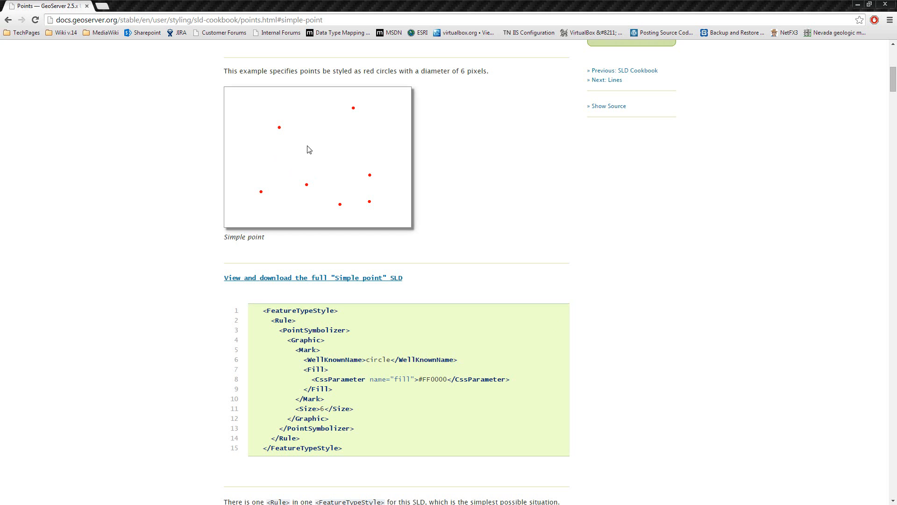
pyautogui.click(856, 5)
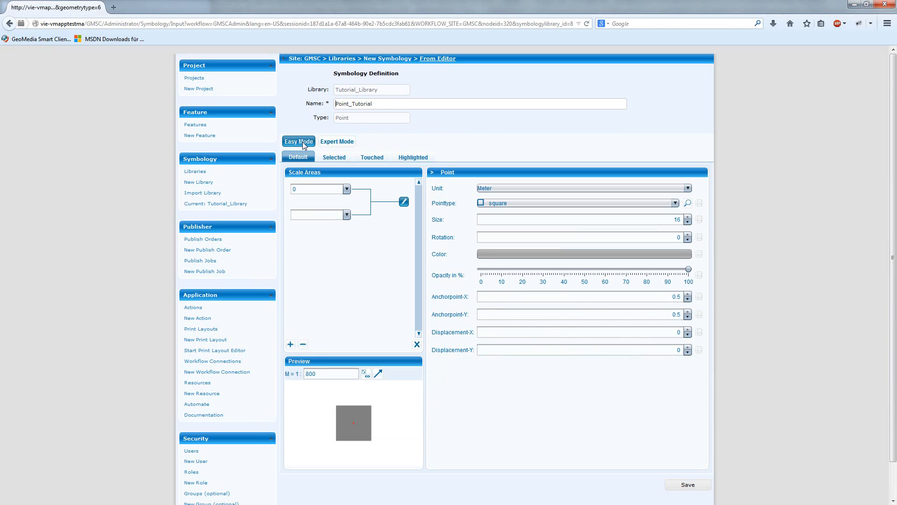
pyautogui.click(503, 189)
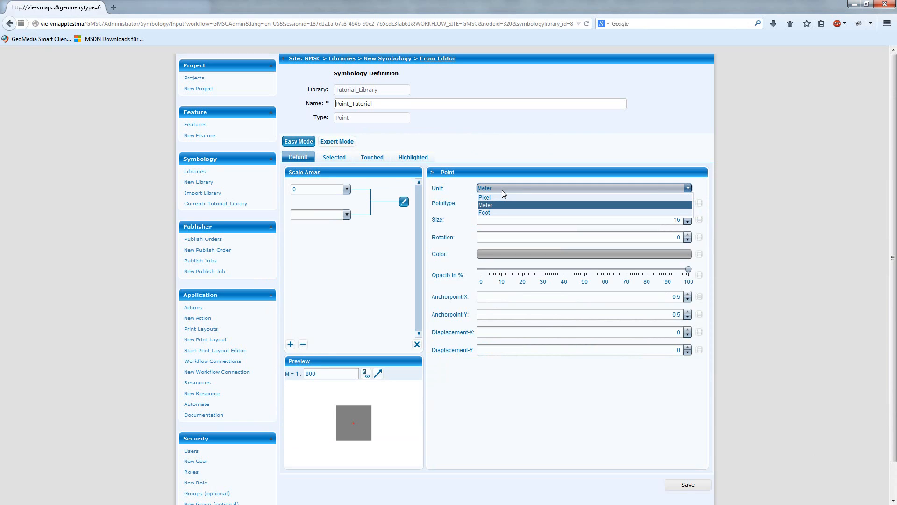
pyautogui.click(499, 198)
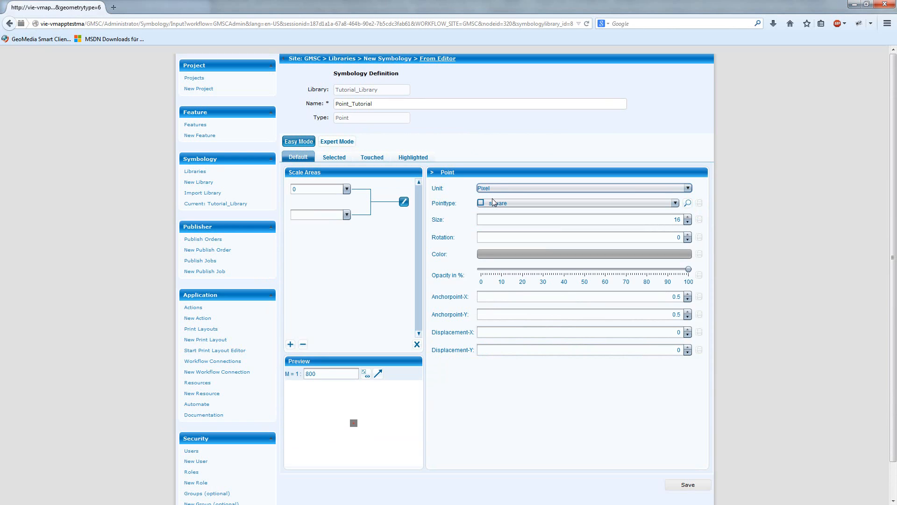
pyautogui.click(494, 203)
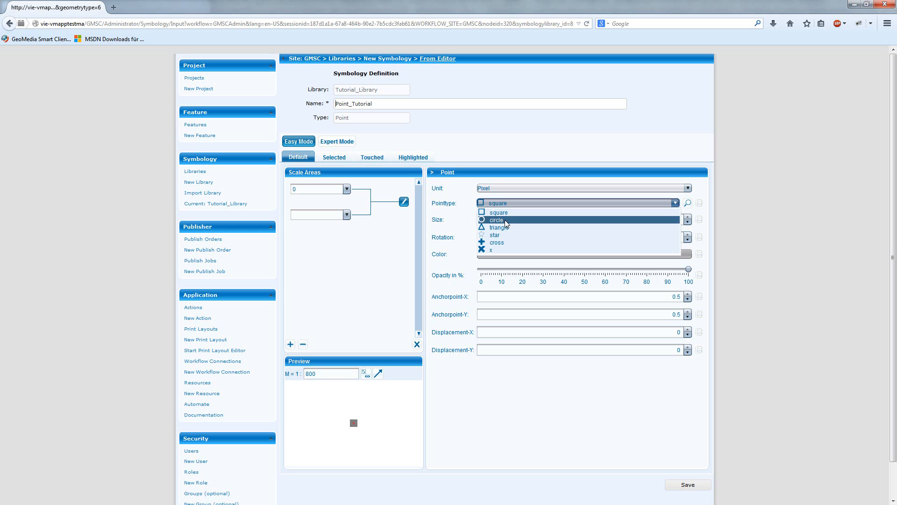
pyautogui.click(504, 220)
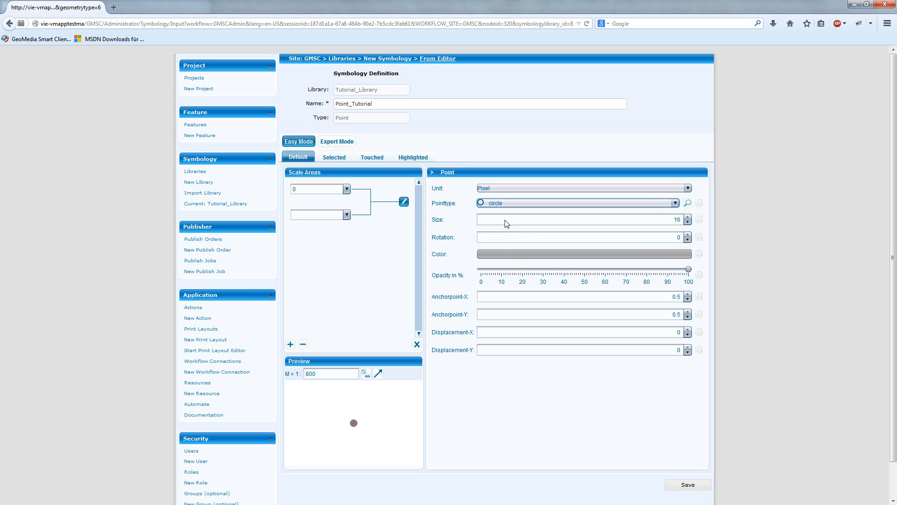
pyautogui.click(659, 221)
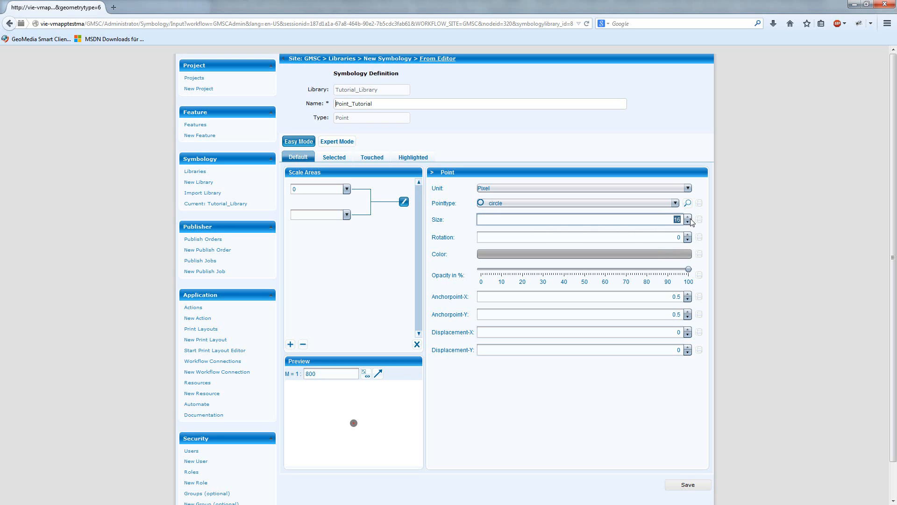
pyautogui.write('6')
pyautogui.click(610, 207)
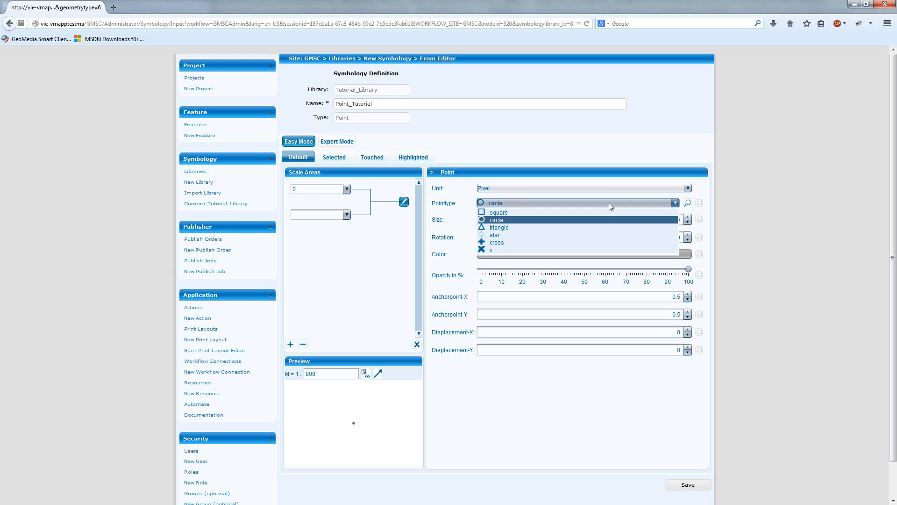
pyautogui.click(610, 203)
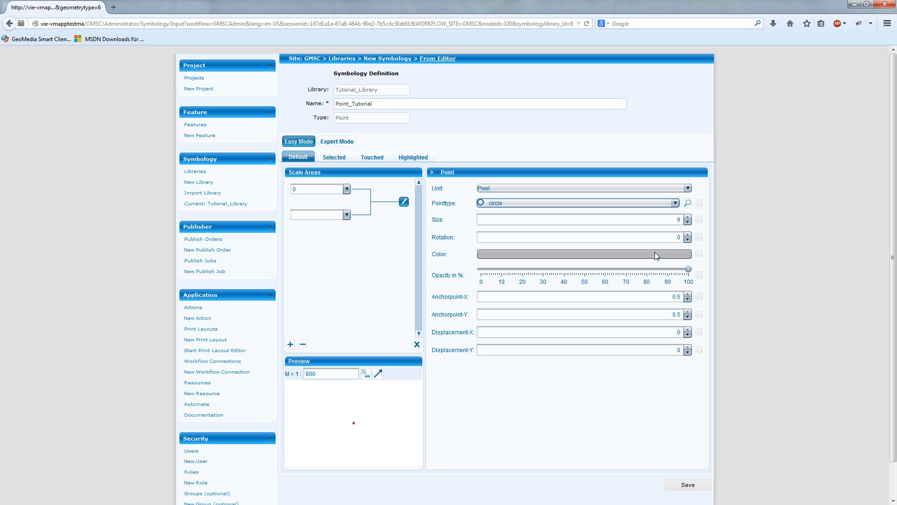
# - Set the point colour to a bright red swatch and save the Point_Tutorial symbology definition
pyautogui.click(654, 252)
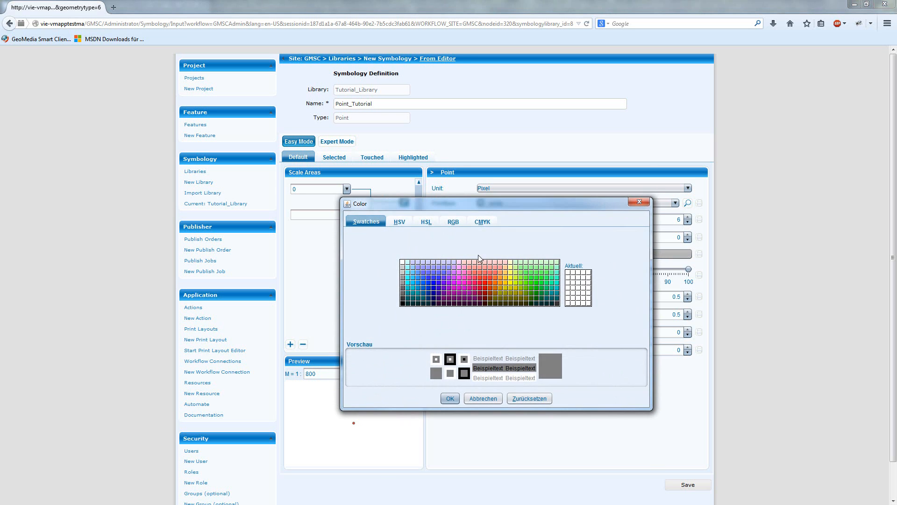
pyautogui.click(485, 285)
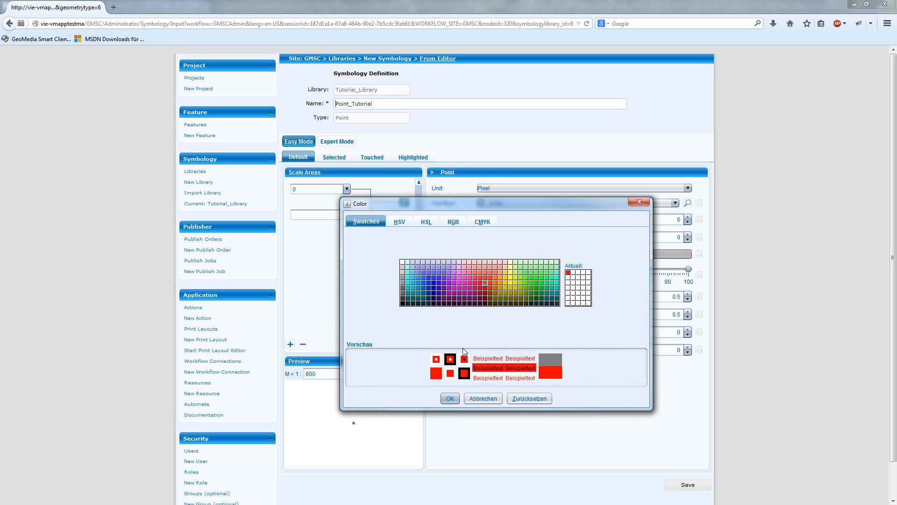
pyautogui.click(450, 397)
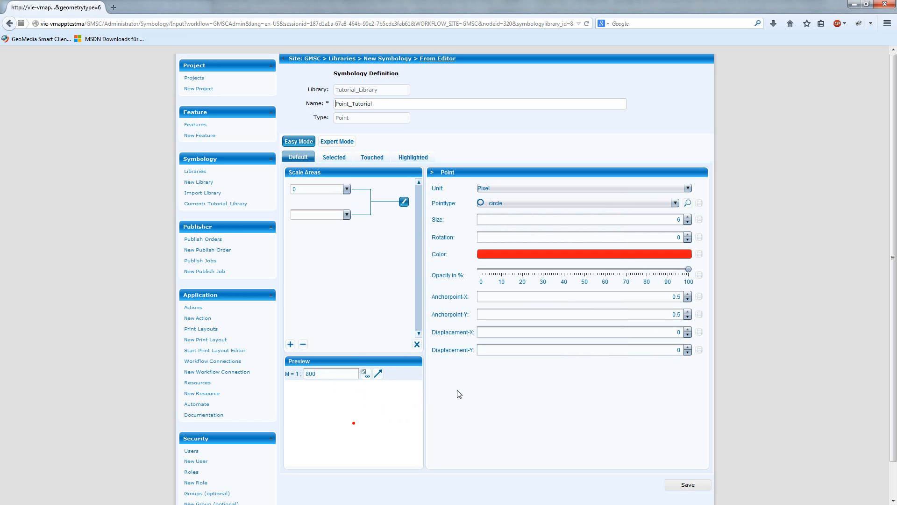
pyautogui.click(696, 485)
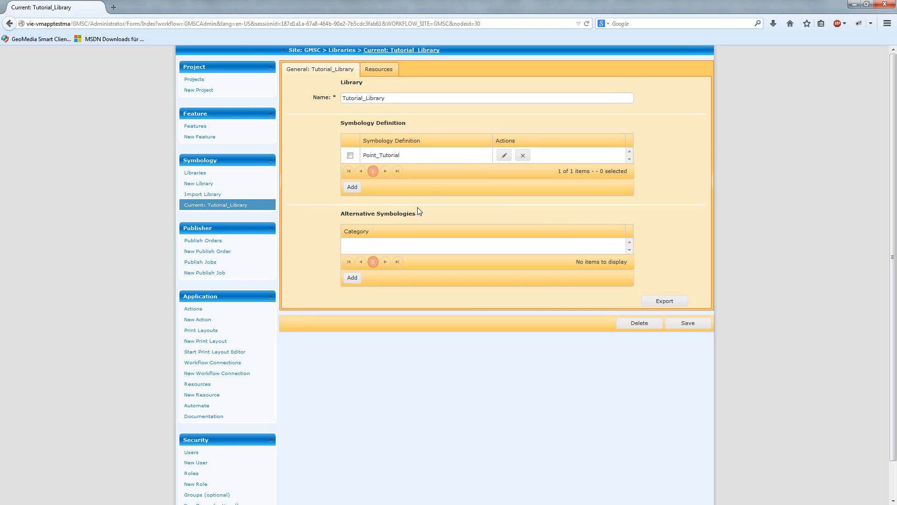
# - Reopen the Point_Tutorial definition to check its saved settings, and read the simple point with stroke example in the GeoServer cookbook
pyautogui.click(505, 157)
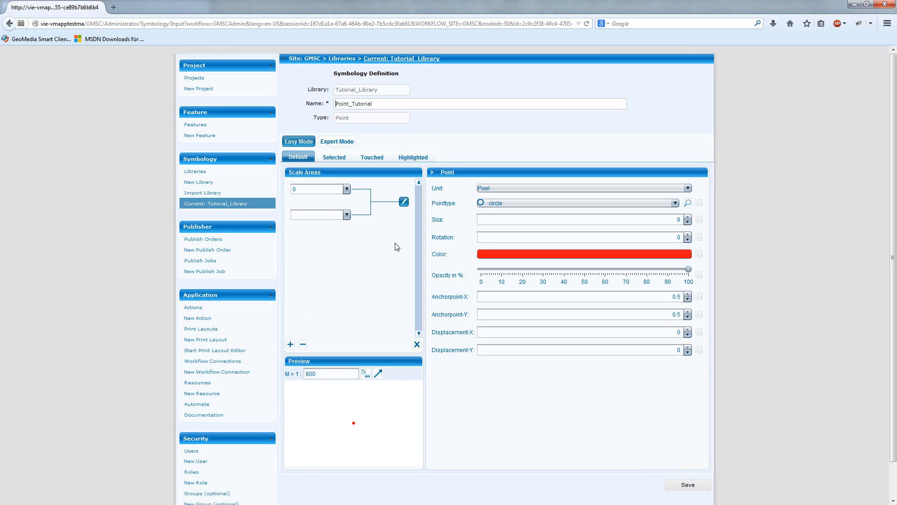
pyautogui.click(687, 485)
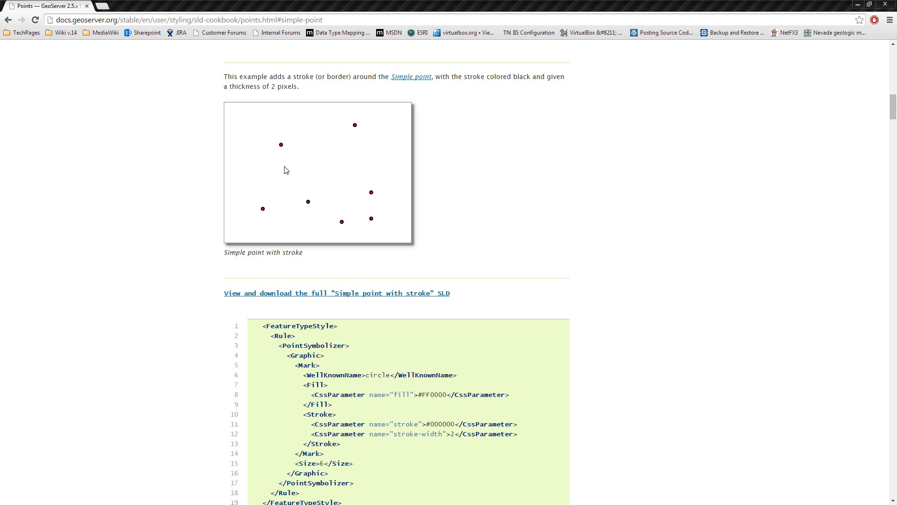
pyautogui.moveTo(299, 88); pyautogui.dragTo(251, 110)
pyautogui.click(455, 186)
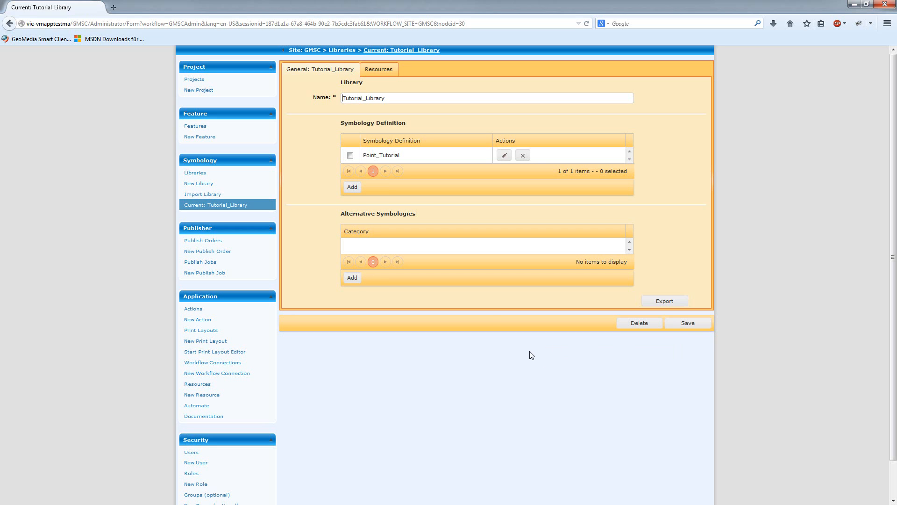
# - Add a second symbology definition to Tutorial_Library from the editor, named Point_with_stroke with geometry type Point, and load its editor
pyautogui.moveTo(344, 123); pyautogui.dragTo(400, 125)
pyautogui.click(415, 127)
pyautogui.click(353, 189)
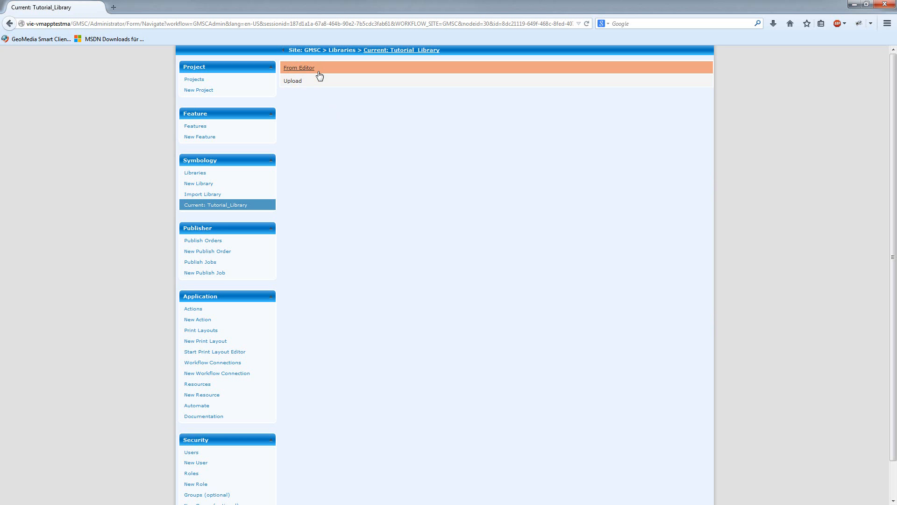
pyautogui.click(319, 72)
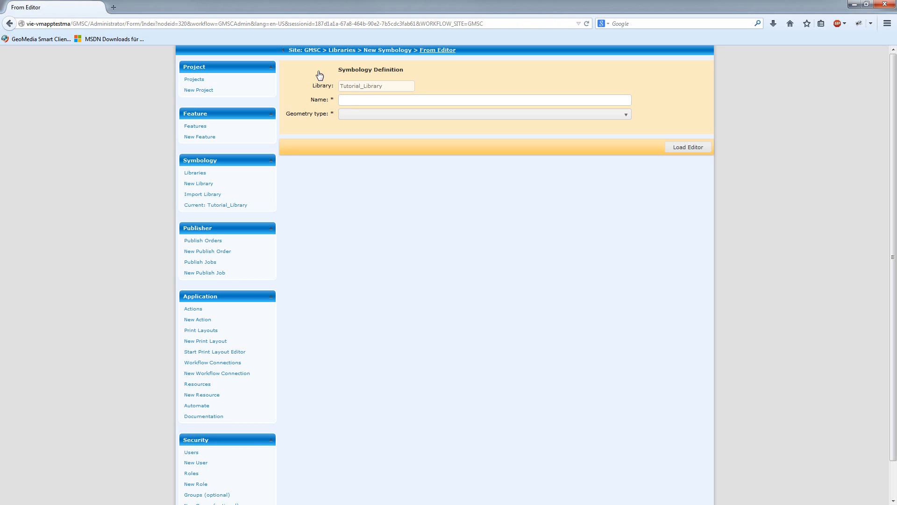
pyautogui.write('Point_')
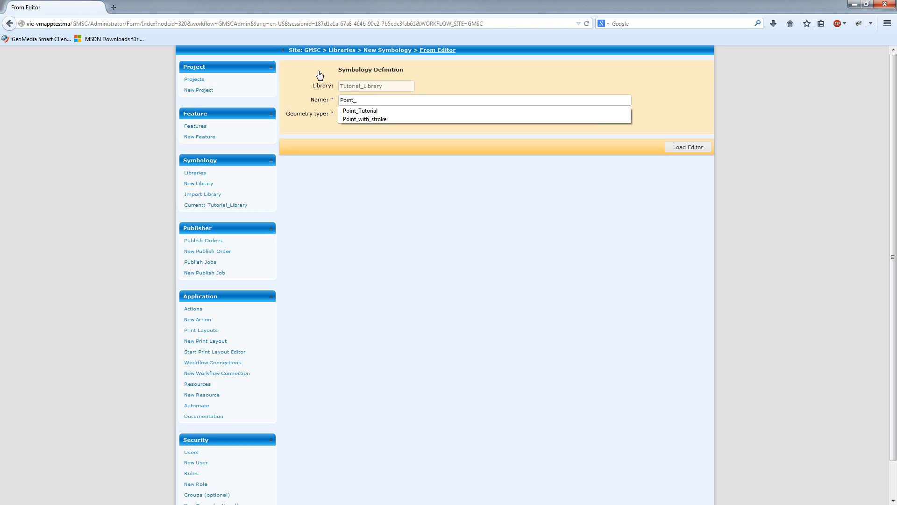
pyautogui.write('with_s')
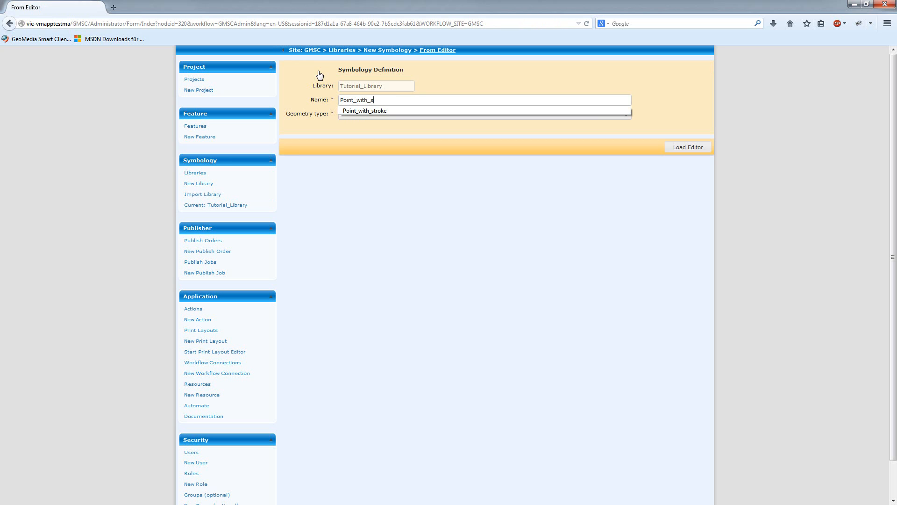
pyautogui.write('troke')
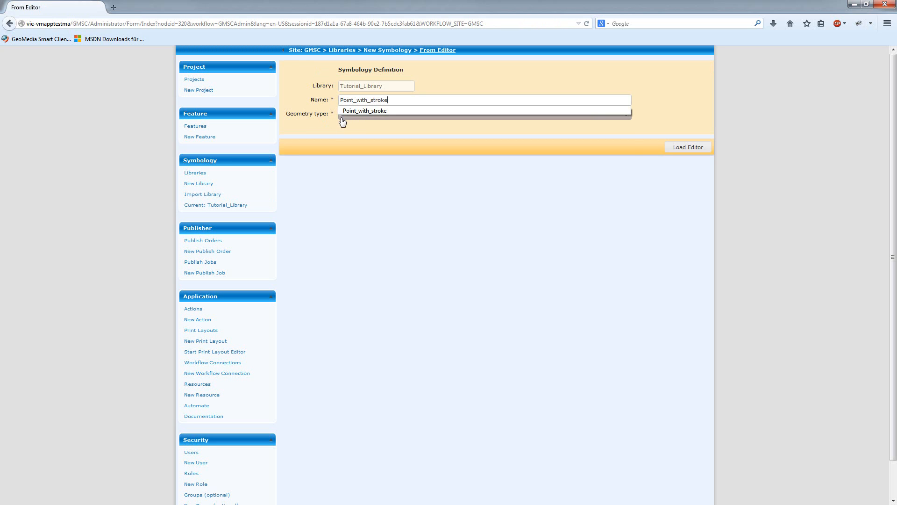
pyautogui.click(346, 117)
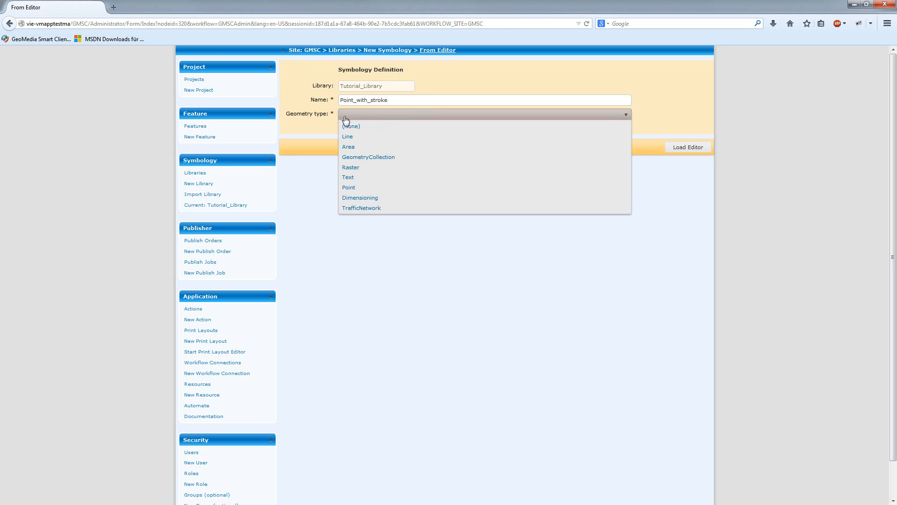
pyautogui.click(354, 187)
pyautogui.click(680, 148)
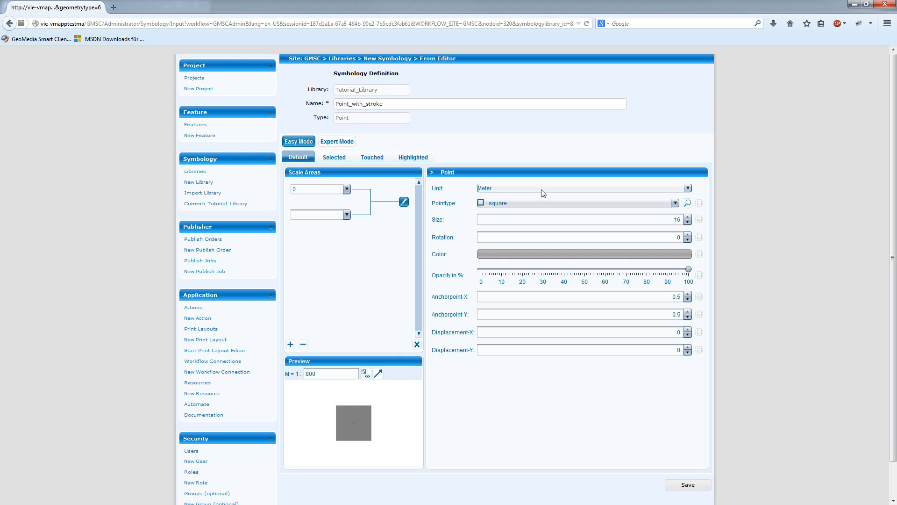
# - Set the Point_with_stroke symbol's point type to circle, its size to 6 and its colour to a bright red swatch
pyautogui.click(541, 204)
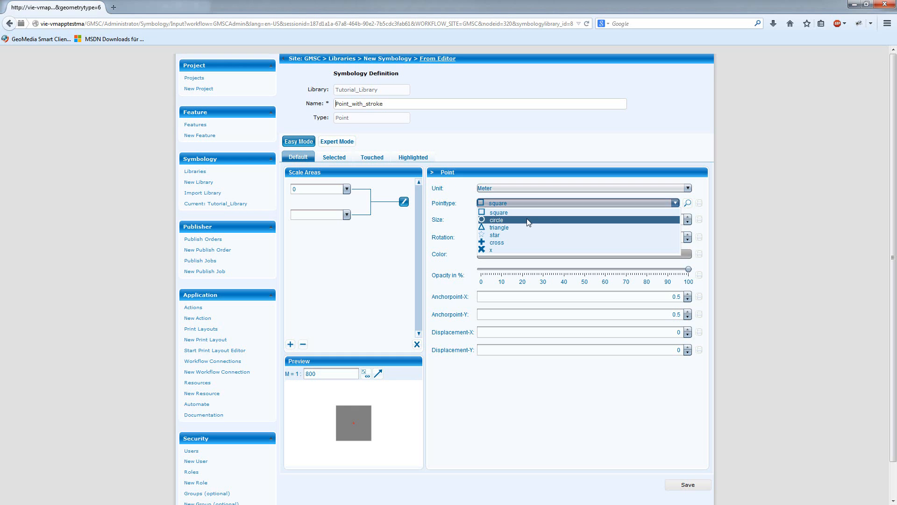
pyautogui.click(528, 219)
pyautogui.press('Tab')
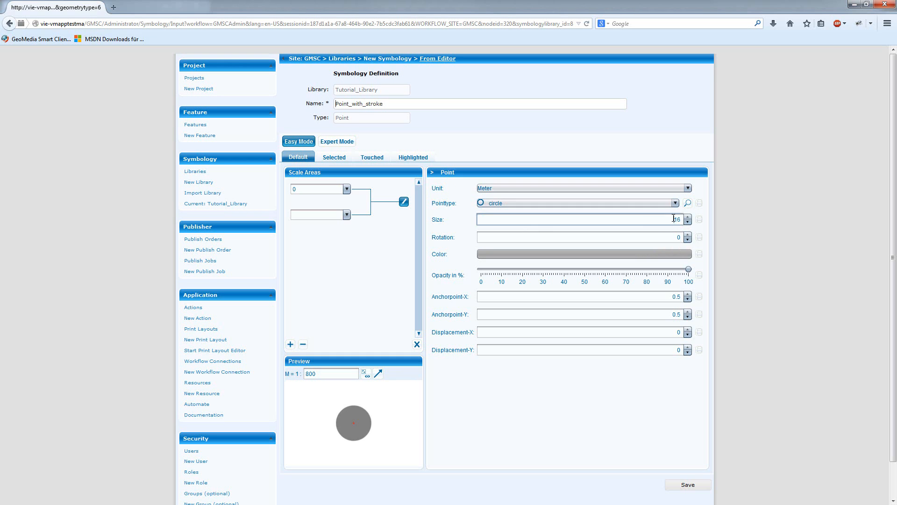
pyautogui.write('6')
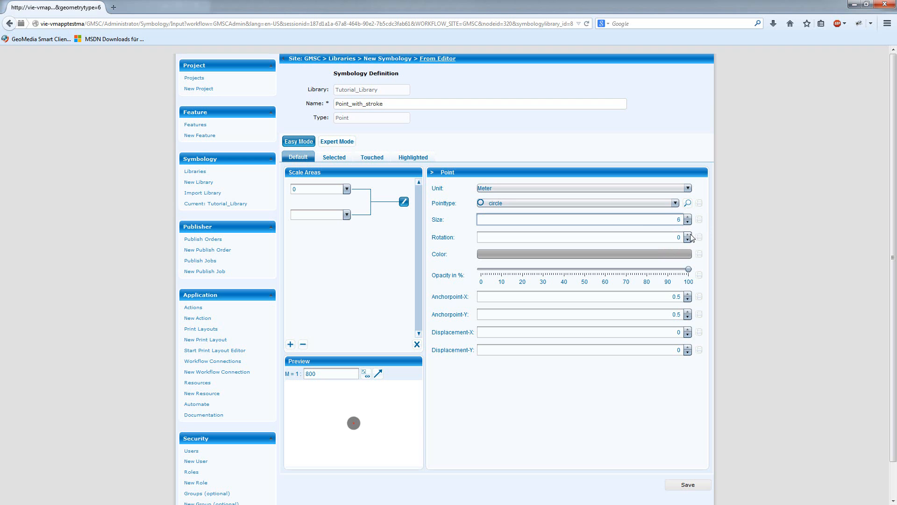
pyautogui.click(664, 254)
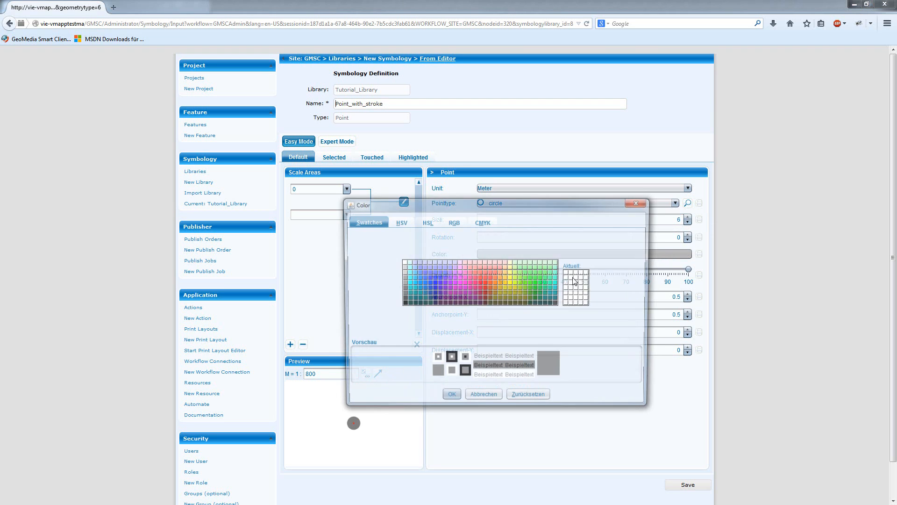
pyautogui.click(483, 289)
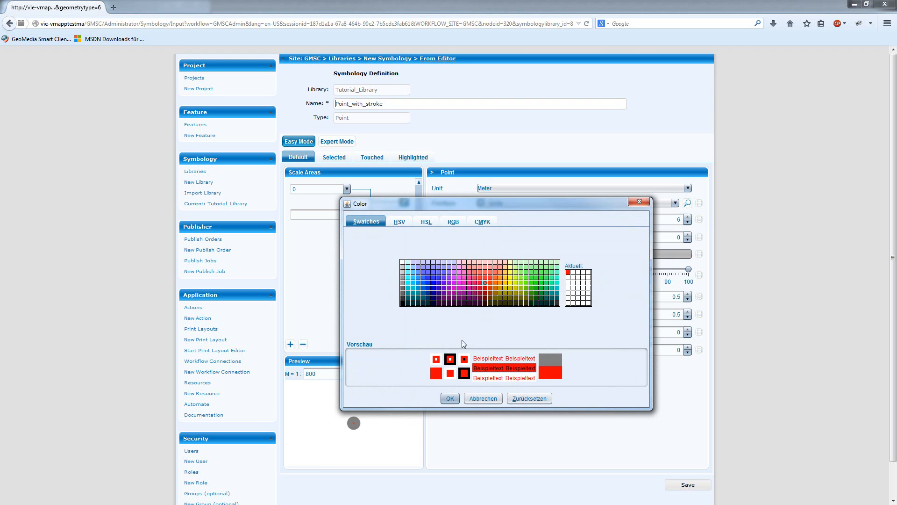
pyautogui.click(451, 397)
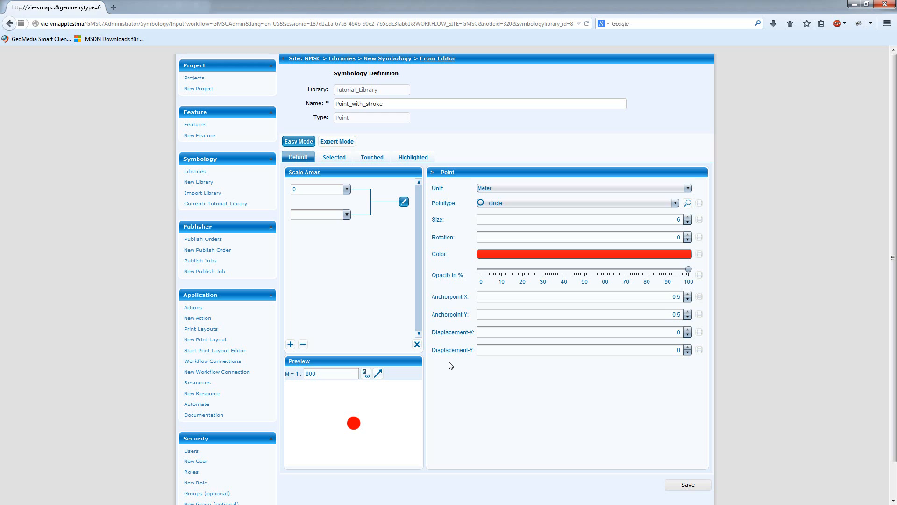
# - Switch to Expert Mode and open the Mark settings inside the point's Graphic
pyautogui.click(329, 142)
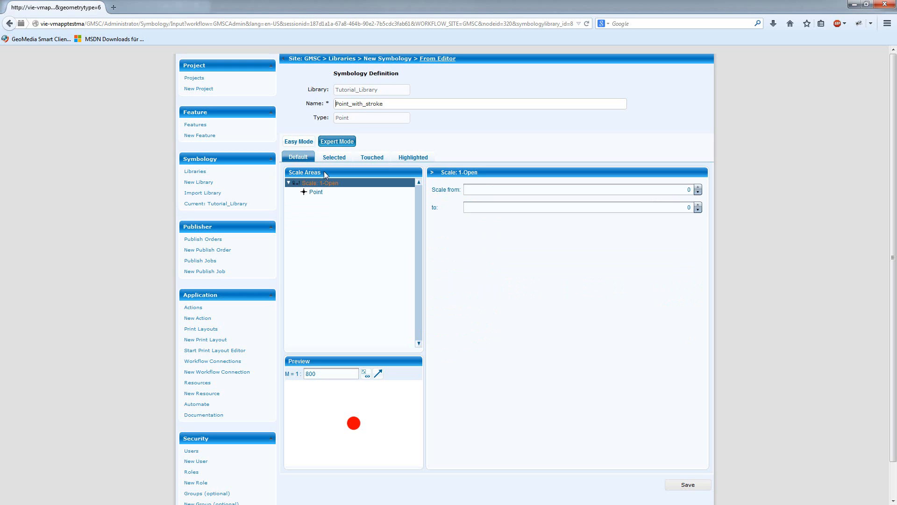
pyautogui.click(319, 193)
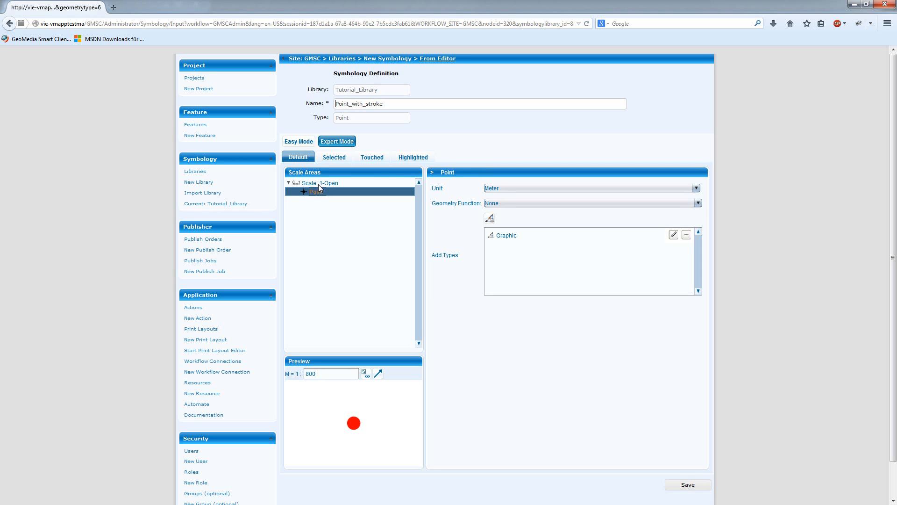
pyautogui.rightClick(319, 185)
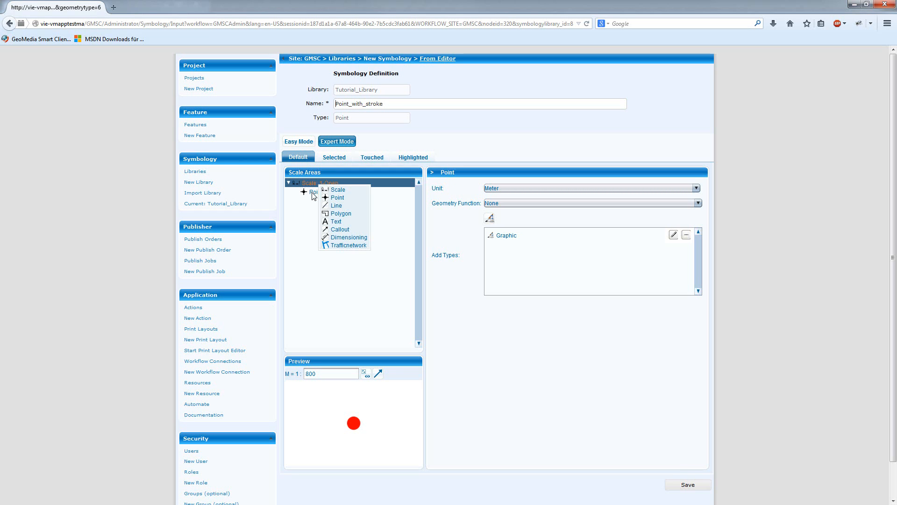
pyautogui.click(313, 194)
pyautogui.click(313, 194)
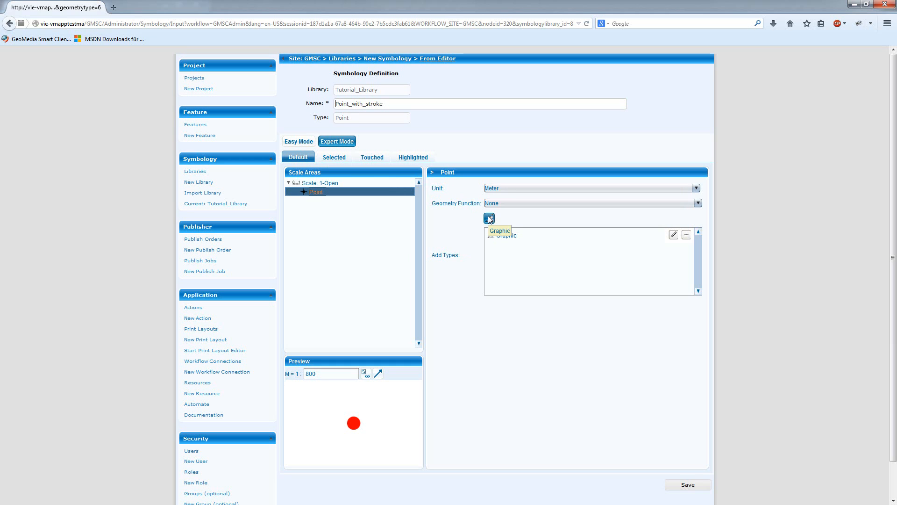
pyautogui.click(676, 239)
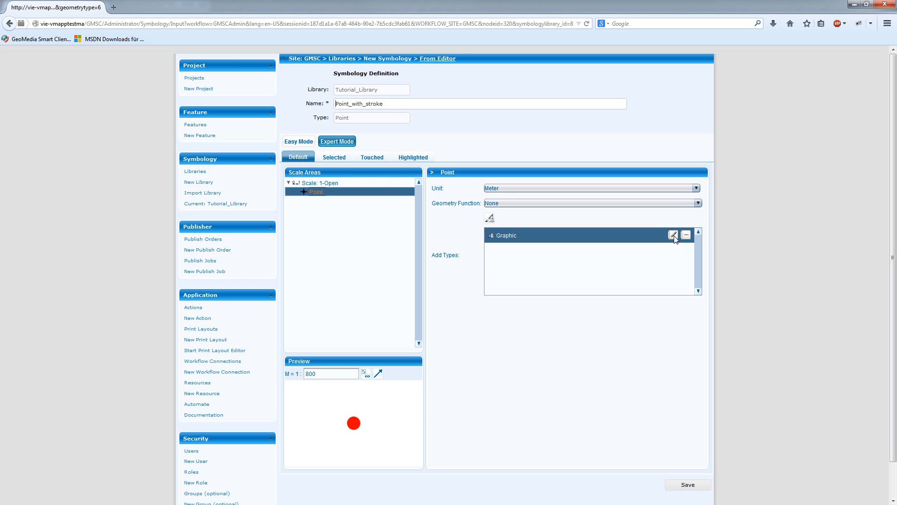
pyautogui.click(674, 236)
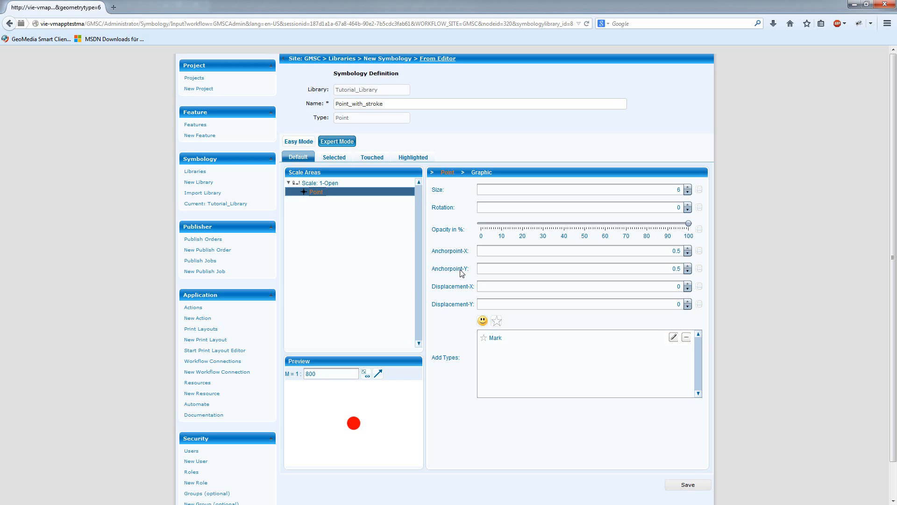
pyautogui.click(673, 338)
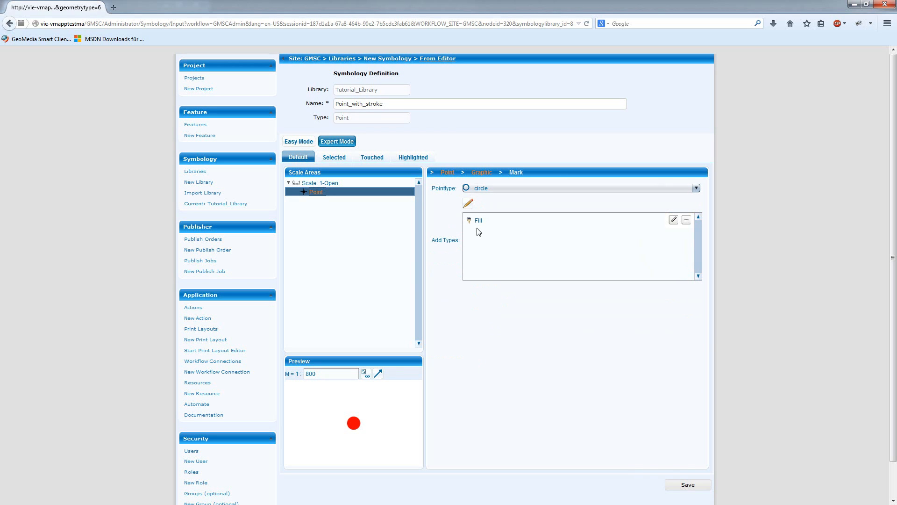
# - Add a stroke to the circle mark and set the stroke's size to 2
pyautogui.click(467, 204)
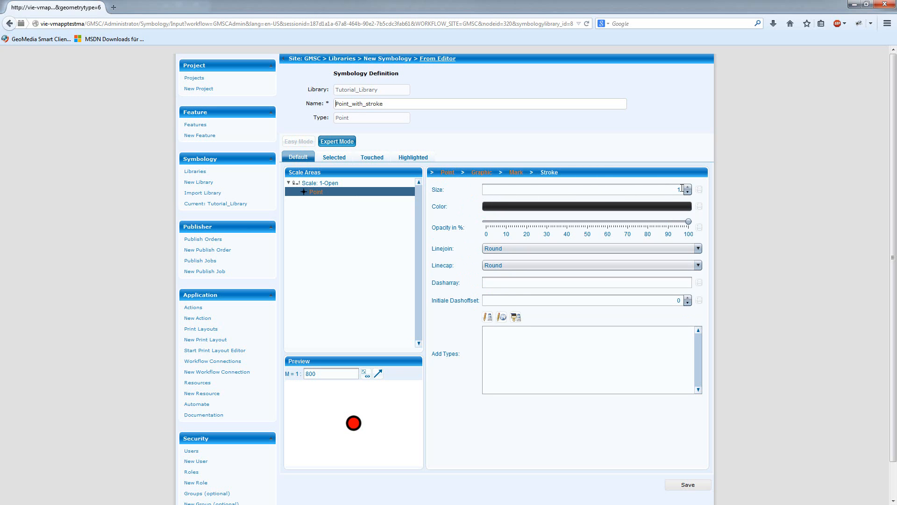
pyautogui.moveTo(677, 189); pyautogui.dragTo(693, 192)
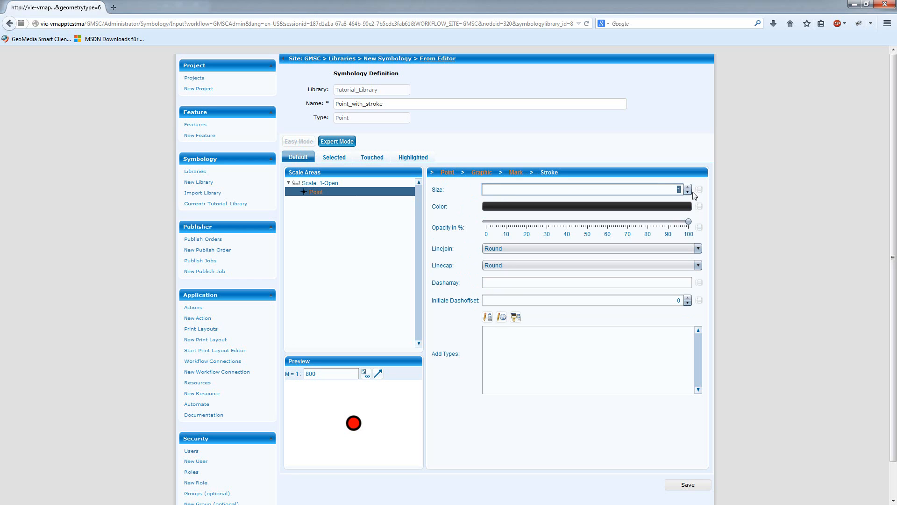
pyautogui.write('2')
# - Set the point's unit to Pixel and save the Point_with_stroke definition, reopening it to check the saved settings
pyautogui.click(447, 174)
pyautogui.click(514, 189)
pyautogui.click(499, 205)
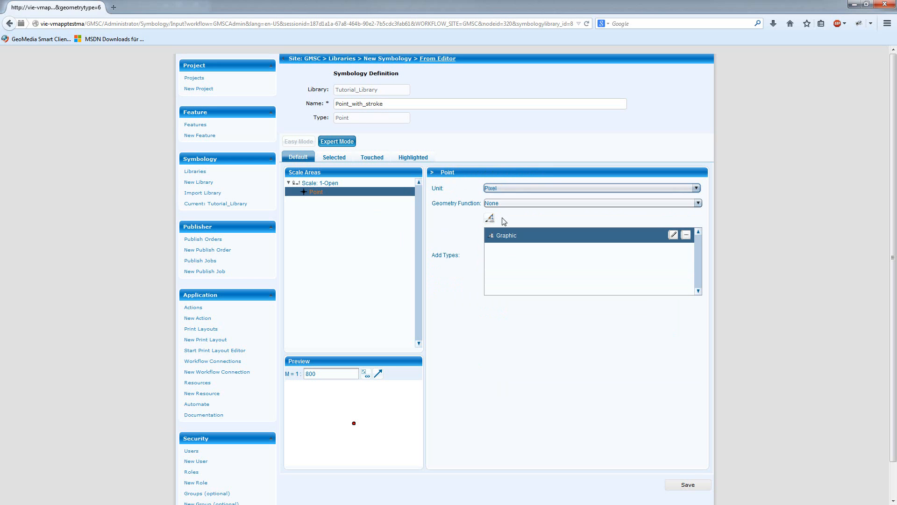
pyautogui.click(690, 489)
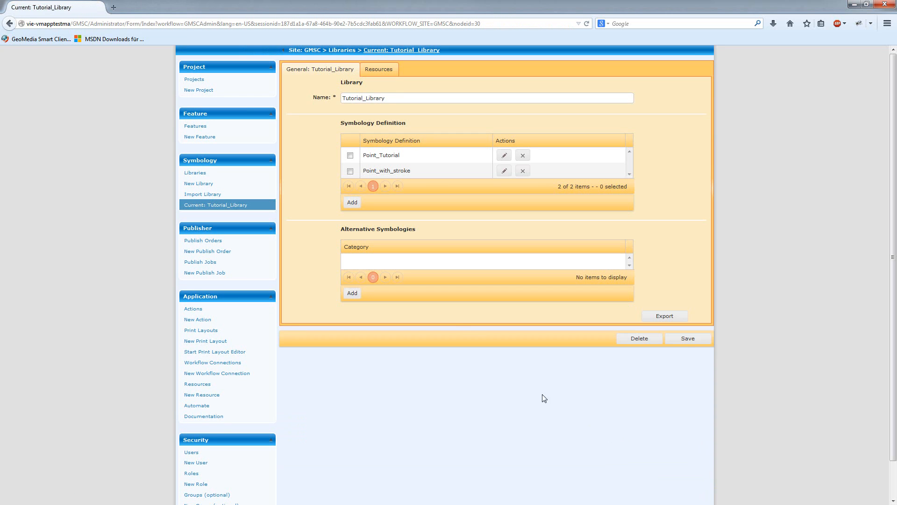
pyautogui.click(505, 171)
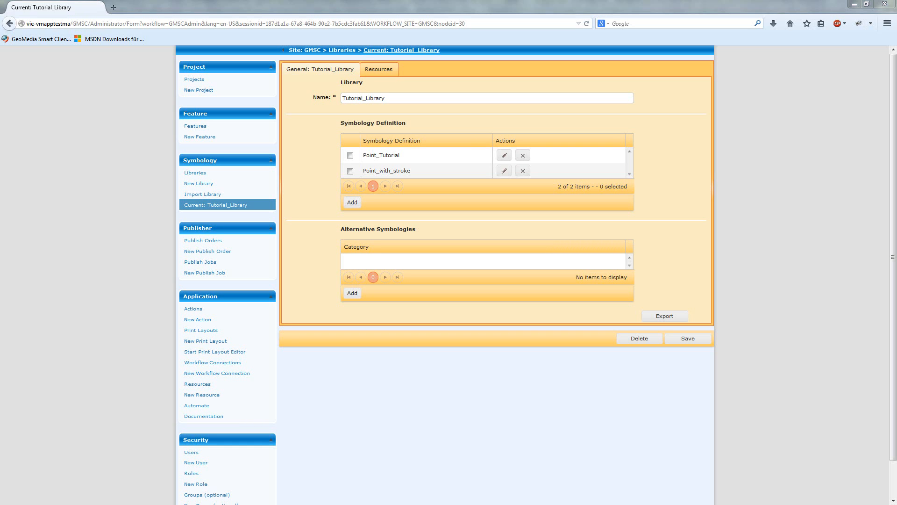
# - Add a symbology definition to Tutorial_Library from the editor, named Area_with_attributes with geometry type Area, and load its editor
pyautogui.click(352, 204)
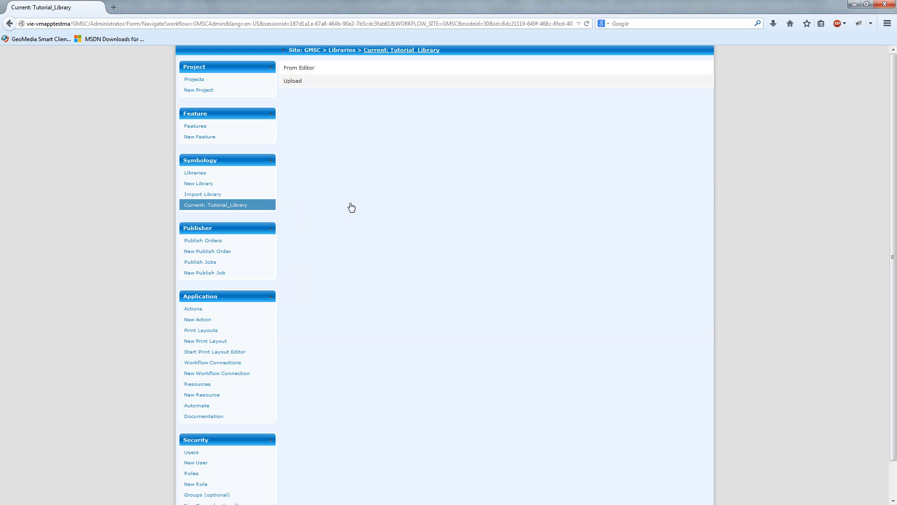
pyautogui.click(318, 69)
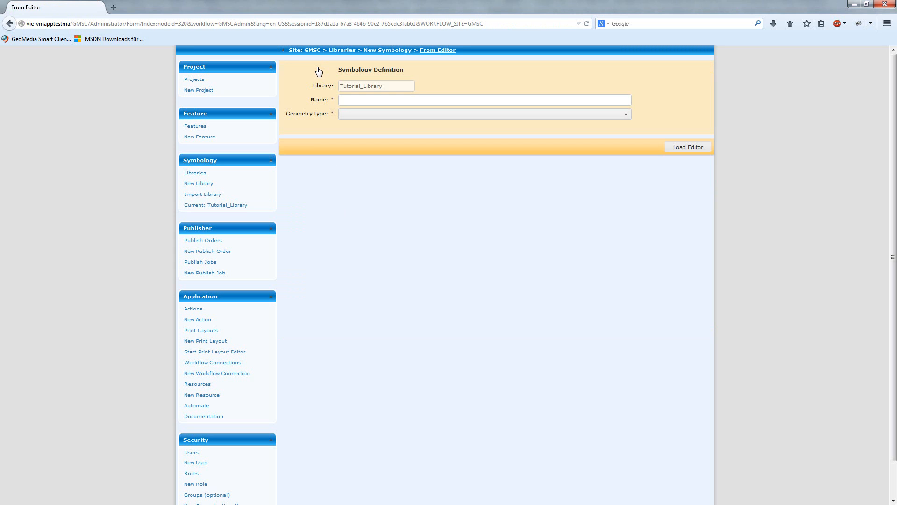
pyautogui.write('Area')
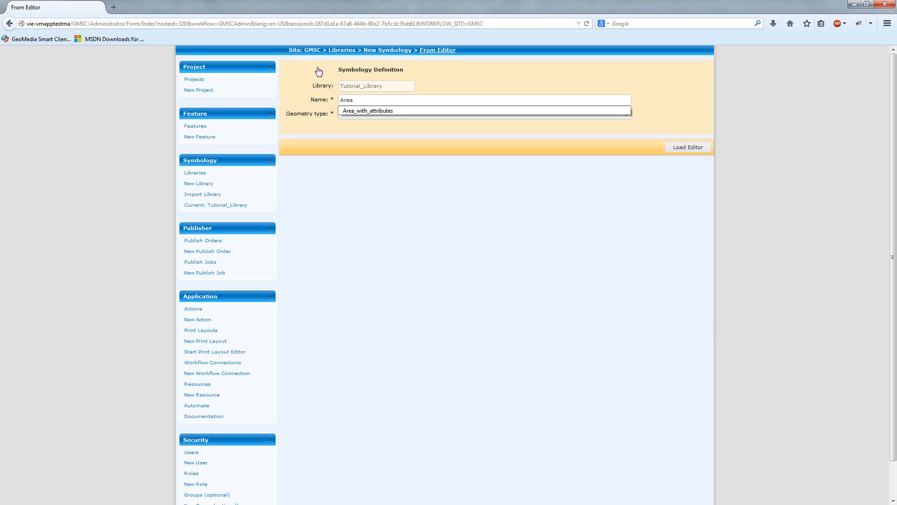
pyautogui.write('_with_attributes')
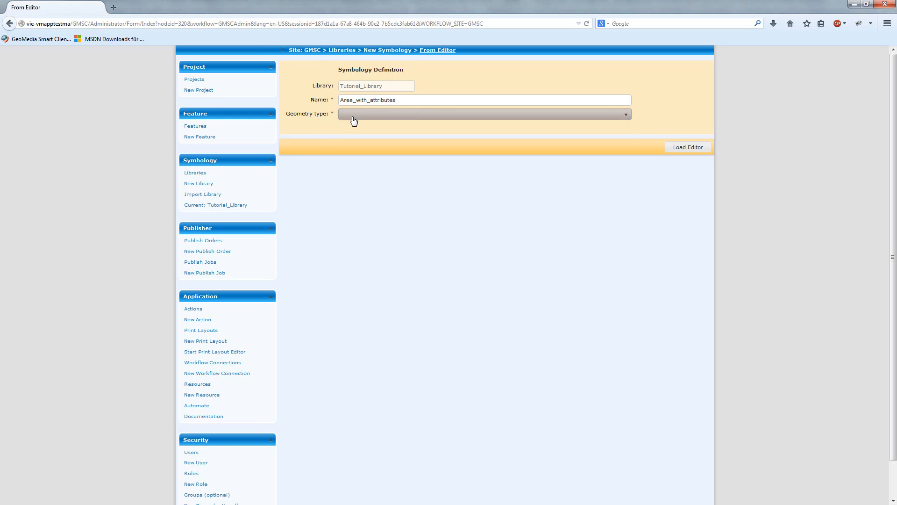
pyautogui.click(351, 117)
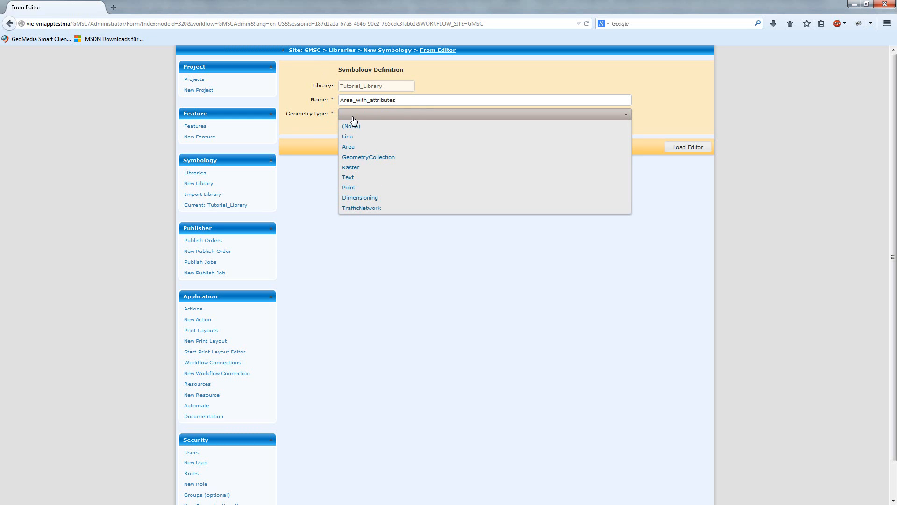
pyautogui.click(353, 149)
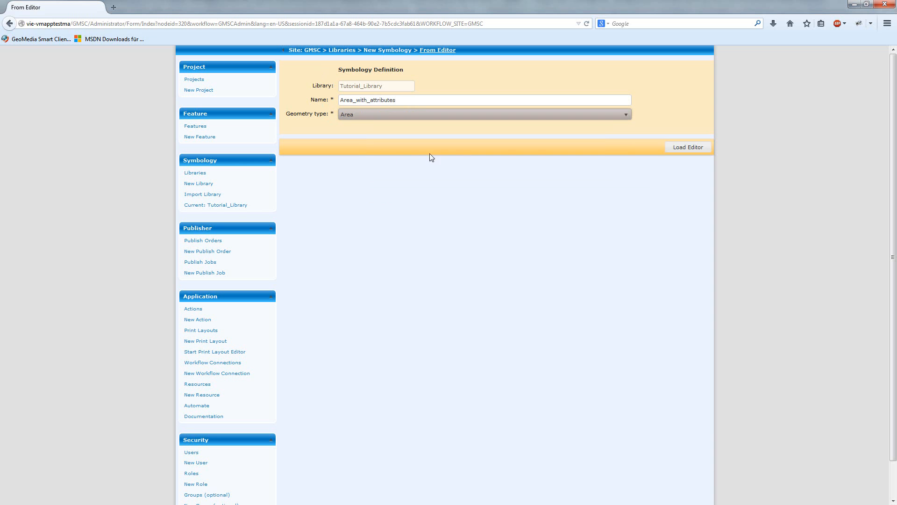
pyautogui.click(677, 149)
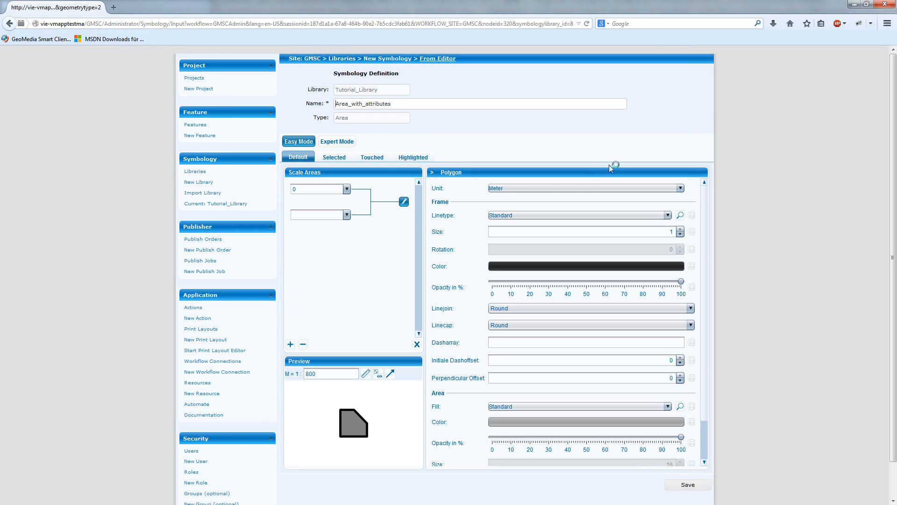
# - Set the unit of the Area_with_attributes polygon symbol to Pixel
pyautogui.click(552, 188)
pyautogui.click(540, 198)
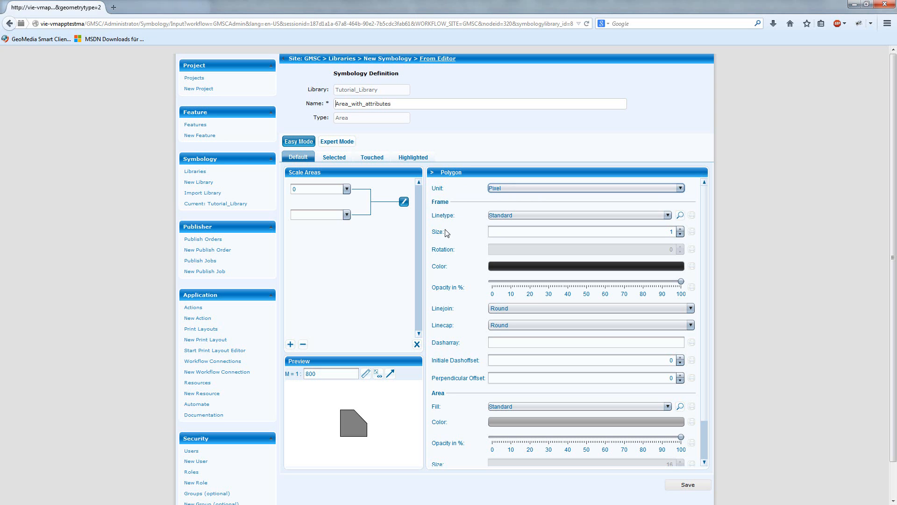
pyautogui.scroll(-2, 462, 350)
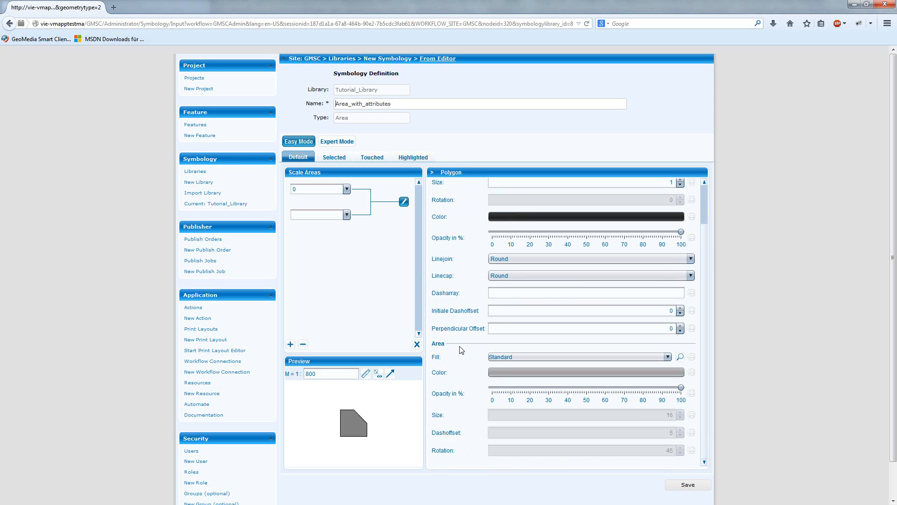
pyautogui.scroll(2, 462, 350)
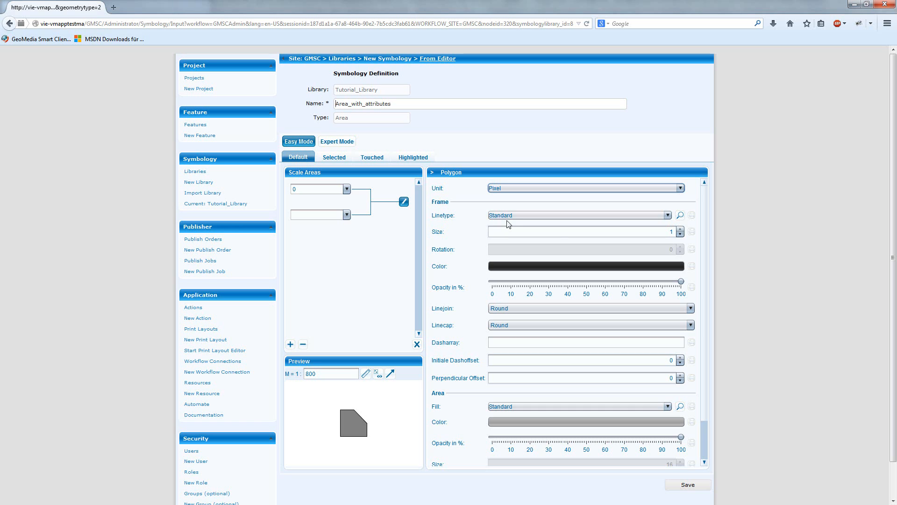
# - Try the Absent line type on the polygon's frame and set it back to Standard
pyautogui.click(508, 217)
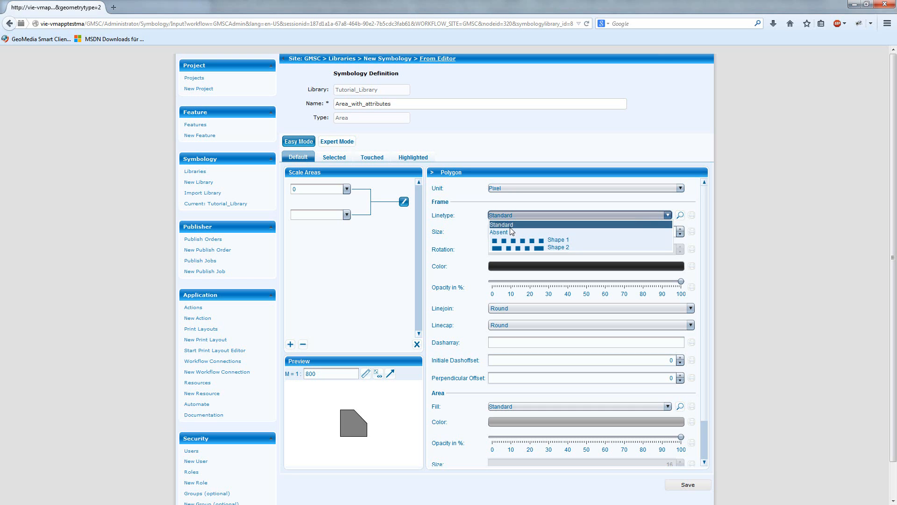
pyautogui.click(508, 233)
pyautogui.click(512, 216)
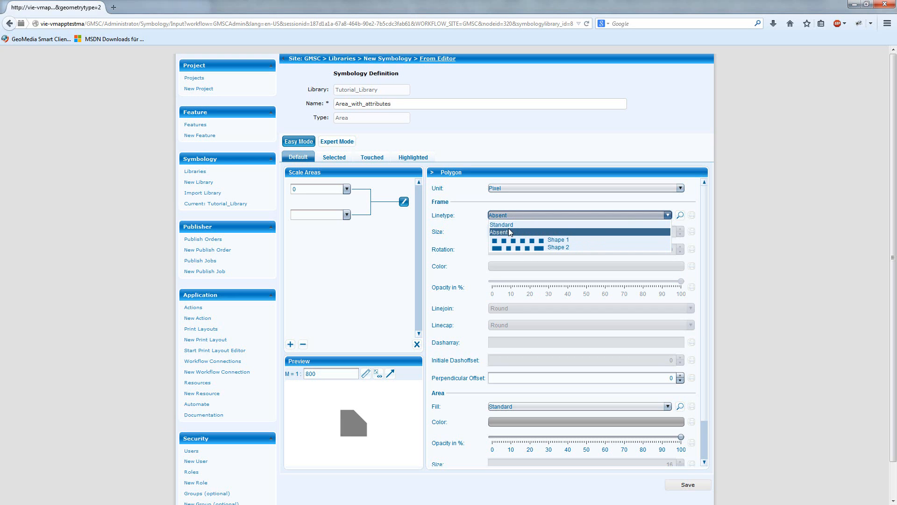
pyautogui.click(509, 224)
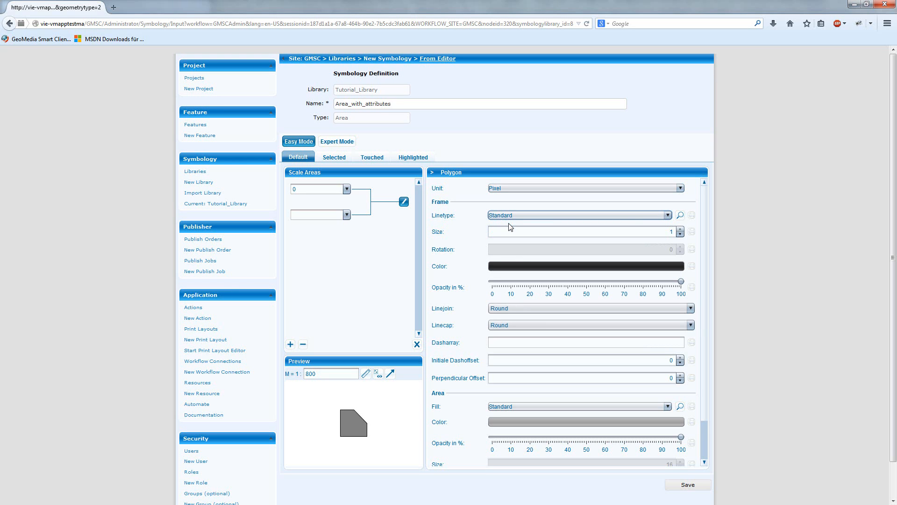
# - Set the line size of the polygon's frame to 2
pyautogui.doubleClick(671, 232)
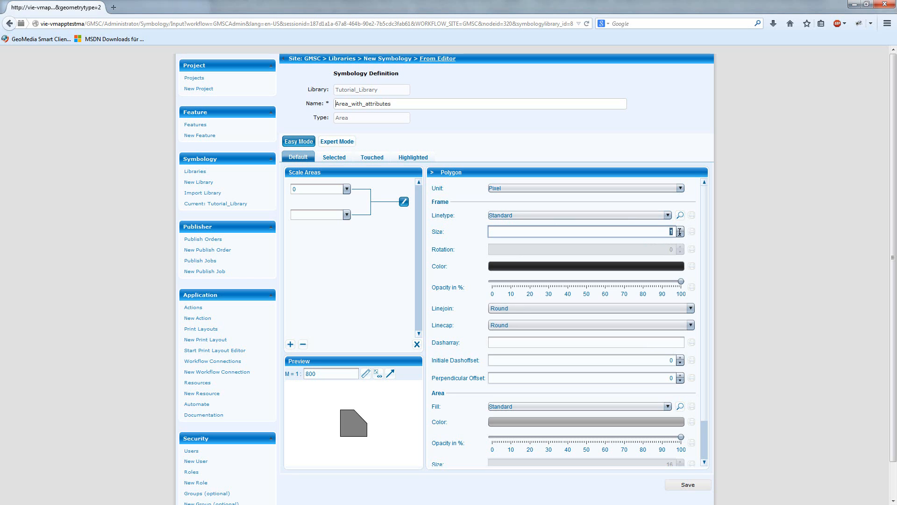
pyautogui.write('2')
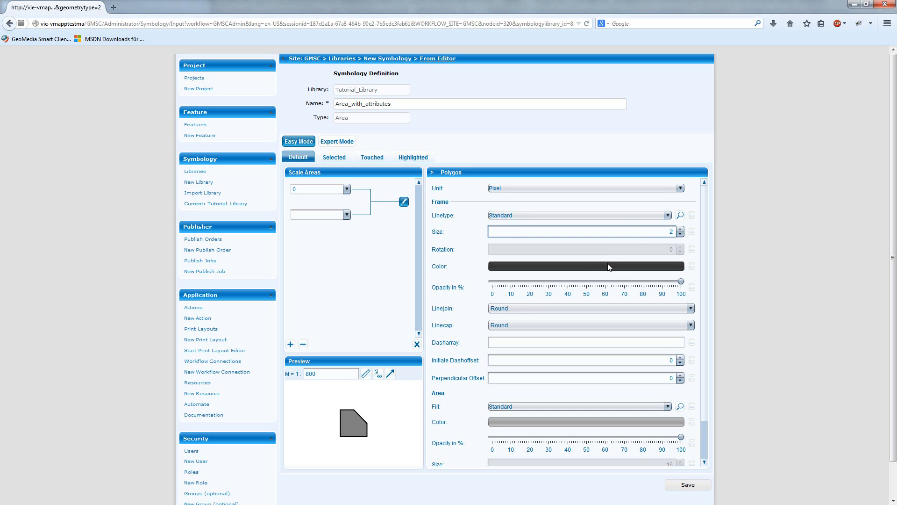
# - Try the Absent, Single Hatch and Cross Hatch fills on the polygon's area and settle on Single Hatch
pyautogui.scroll(-1, 484, 322)
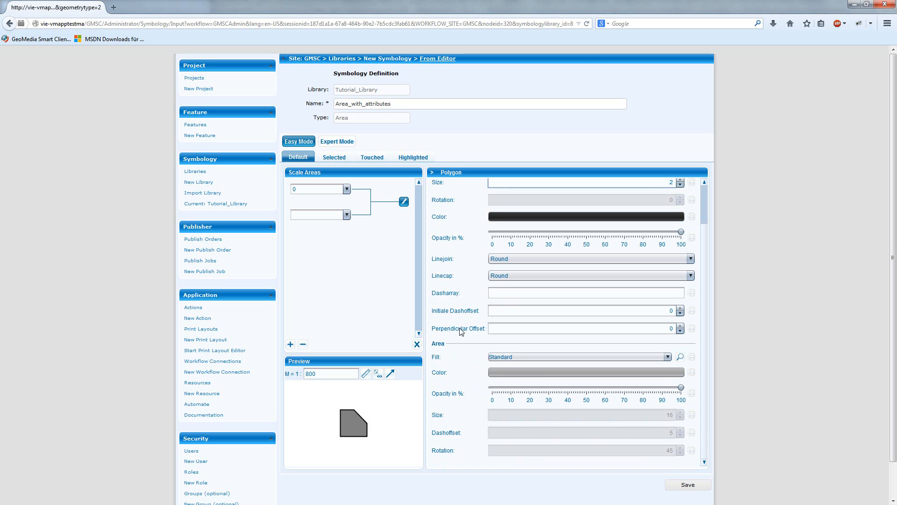
pyautogui.click(522, 357)
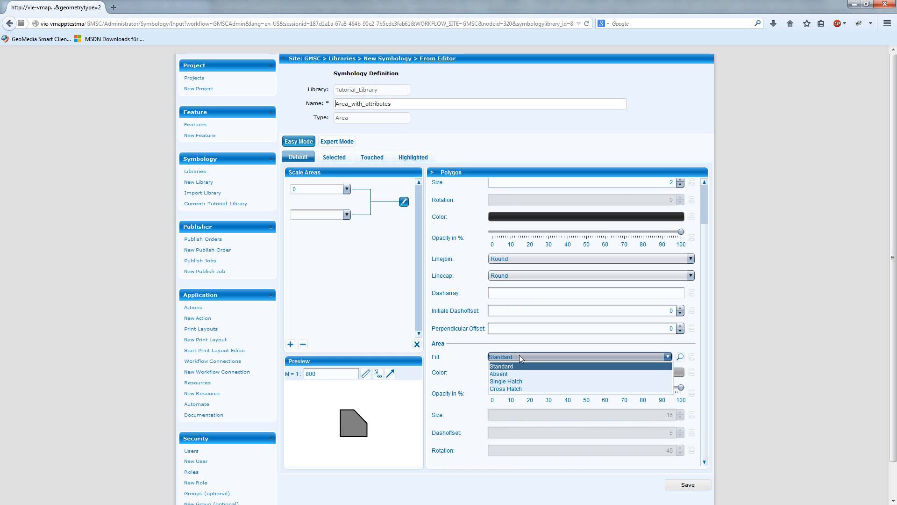
pyautogui.click(510, 374)
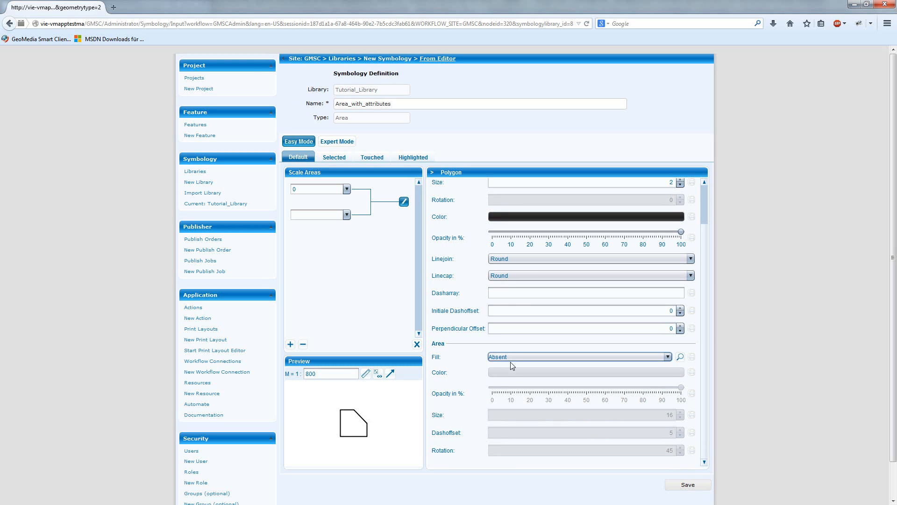
pyautogui.click(513, 358)
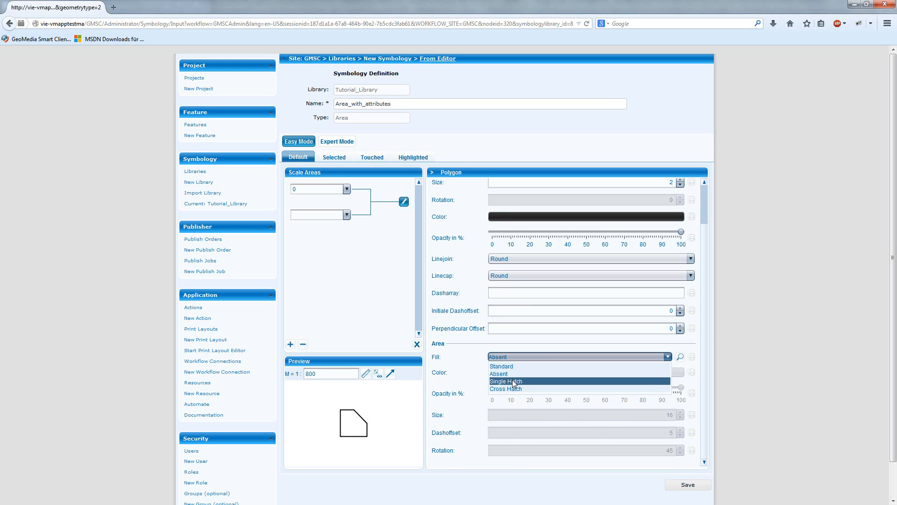
pyautogui.click(512, 380)
pyautogui.click(516, 359)
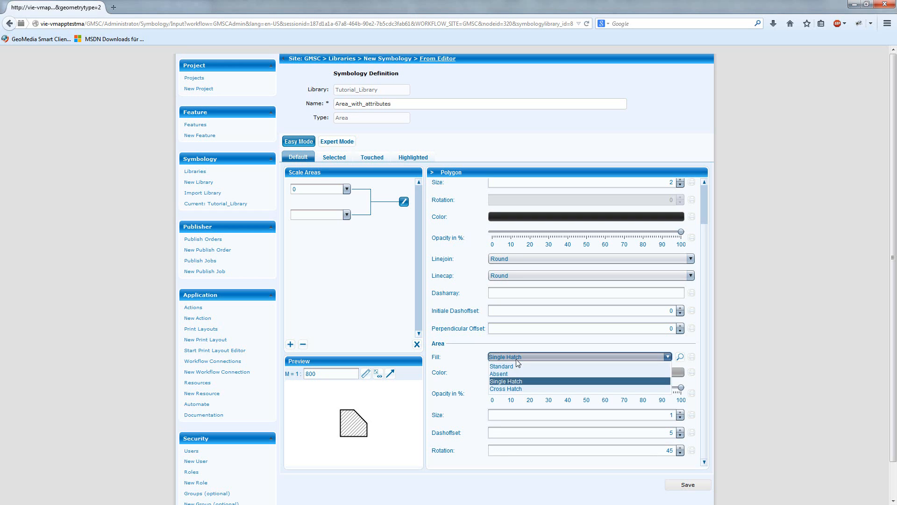
pyautogui.click(513, 389)
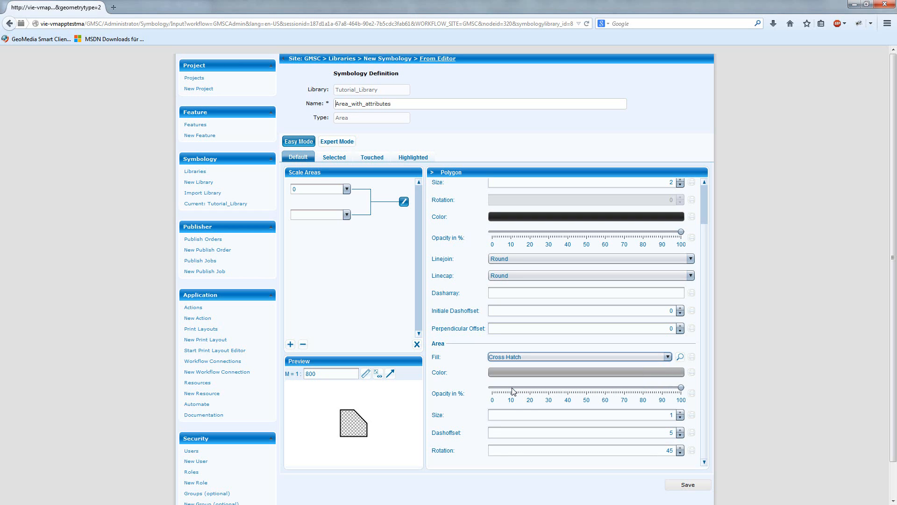
pyautogui.click(518, 358)
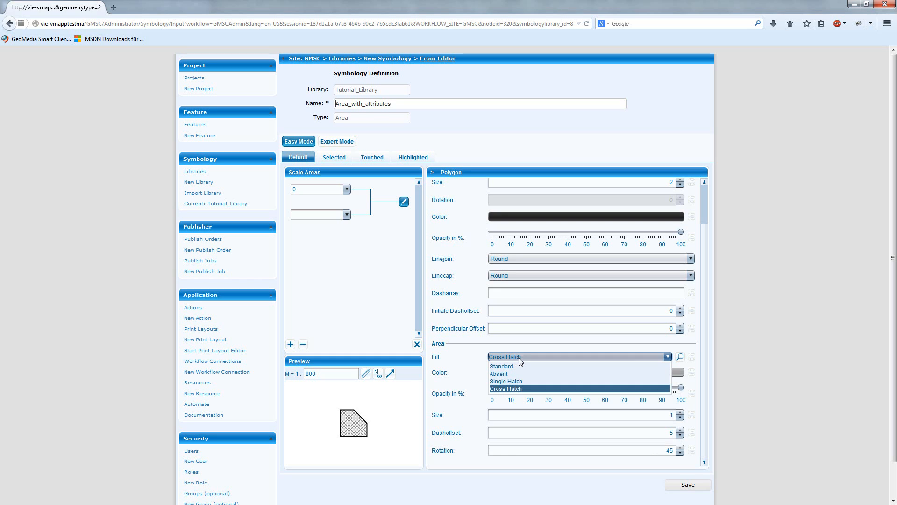
pyautogui.click(516, 382)
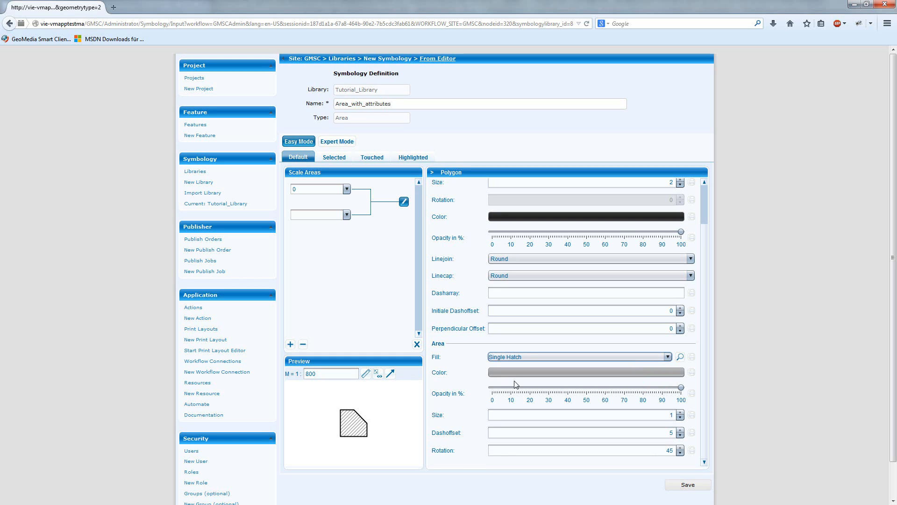
# - Set the area's hatch color to red from the color swatches
pyautogui.click(515, 370)
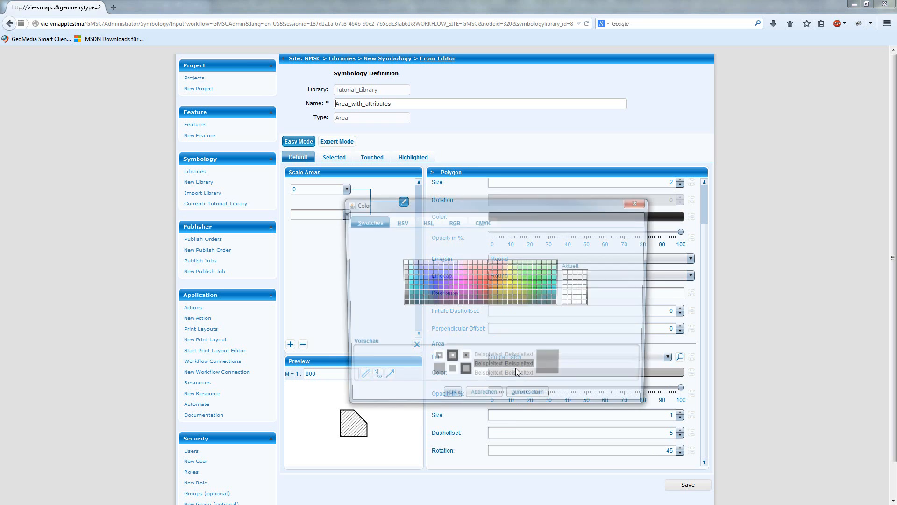
pyautogui.click(484, 286)
pyautogui.click(453, 398)
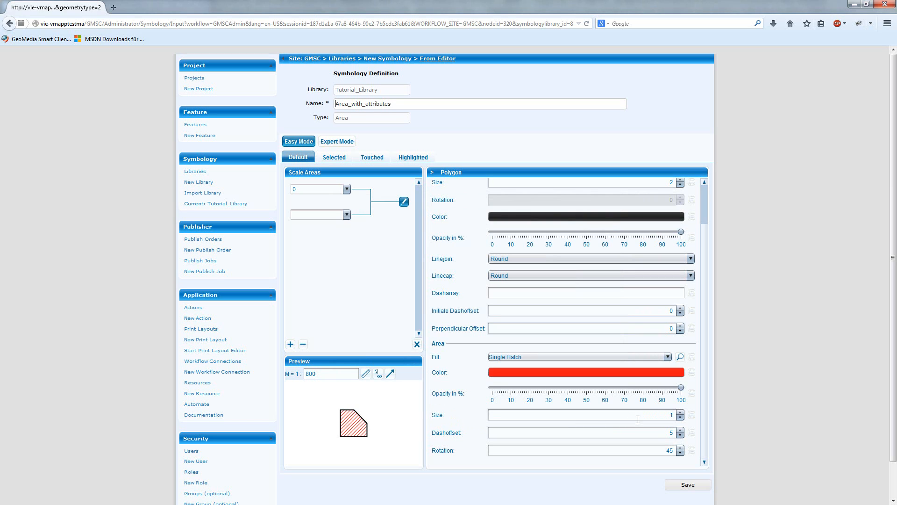
# - Set the hatch size to 2 and its dash offset to 10 in the polygon's area settings
pyautogui.moveTo(656, 416); pyautogui.dragTo(681, 415)
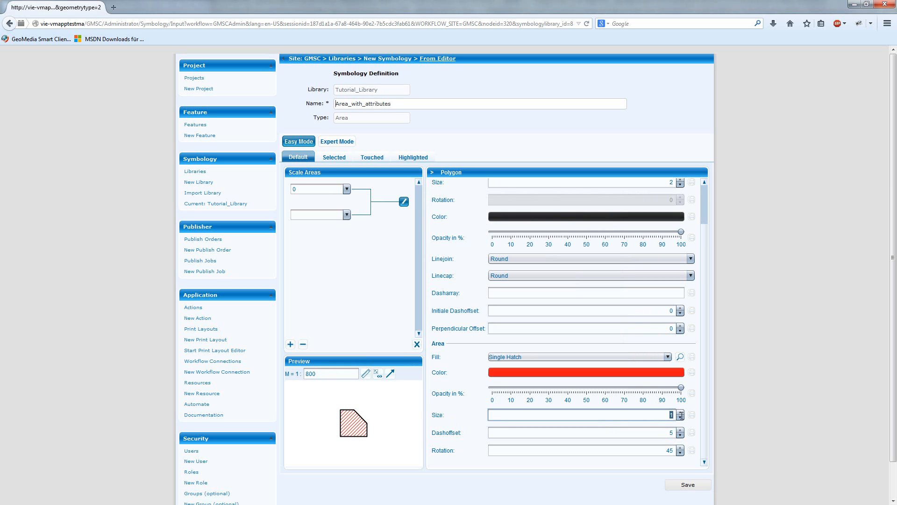
pyautogui.write('2')
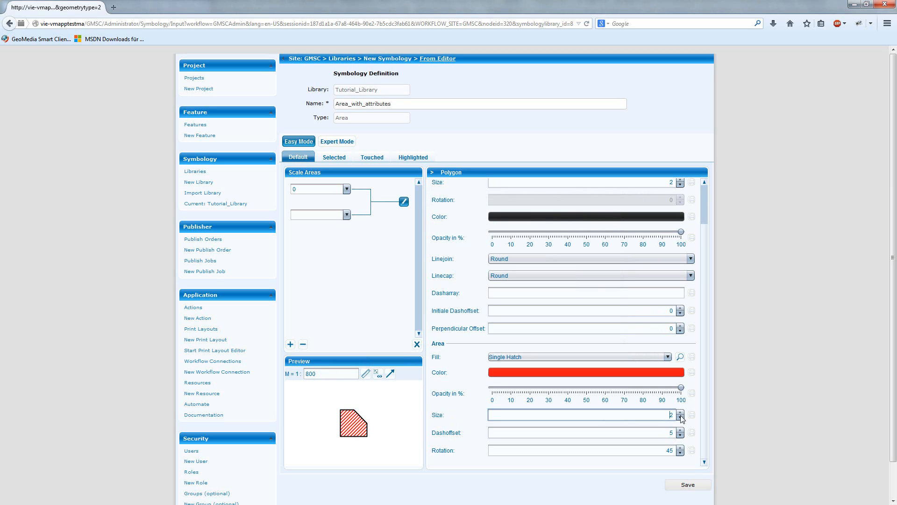
pyautogui.moveTo(660, 433); pyautogui.dragTo(700, 434)
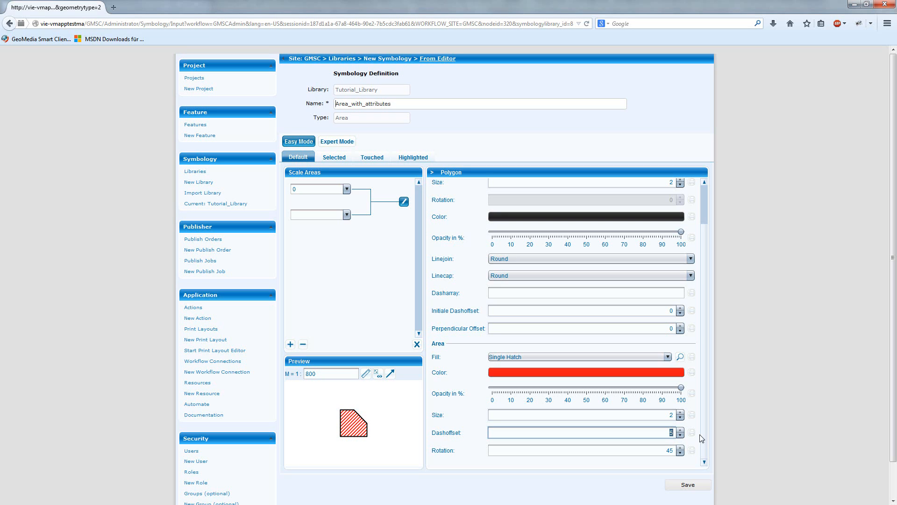
pyautogui.write('10')
pyautogui.press('Tab')
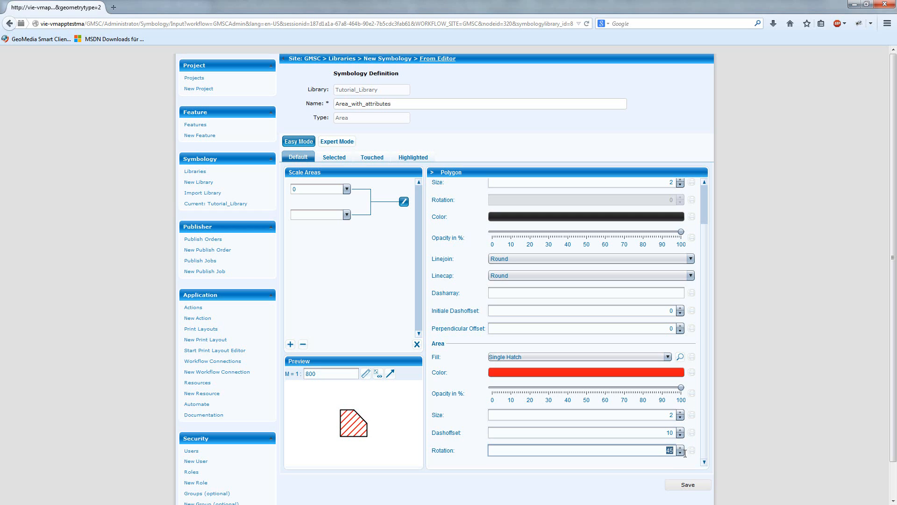
# - Try hatch rotations of 0 and 90 on the polygon's area
pyautogui.write('0')
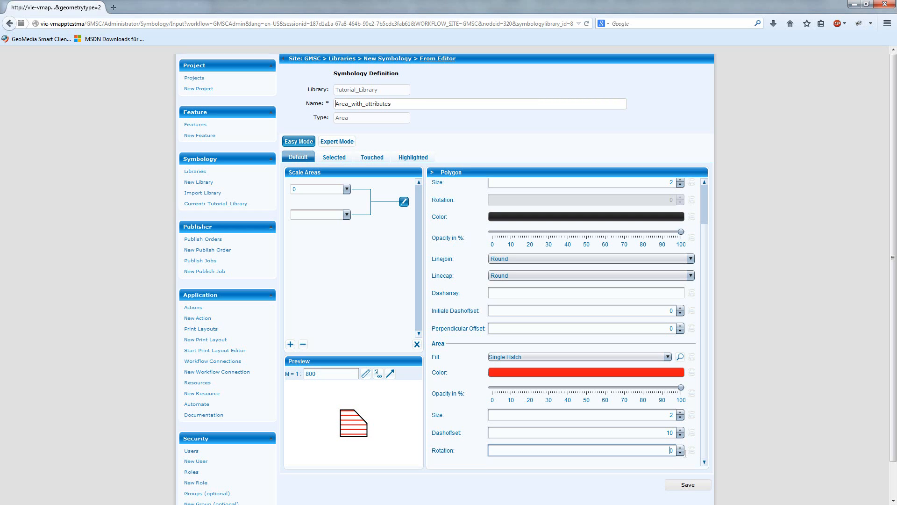
pyautogui.write('9')
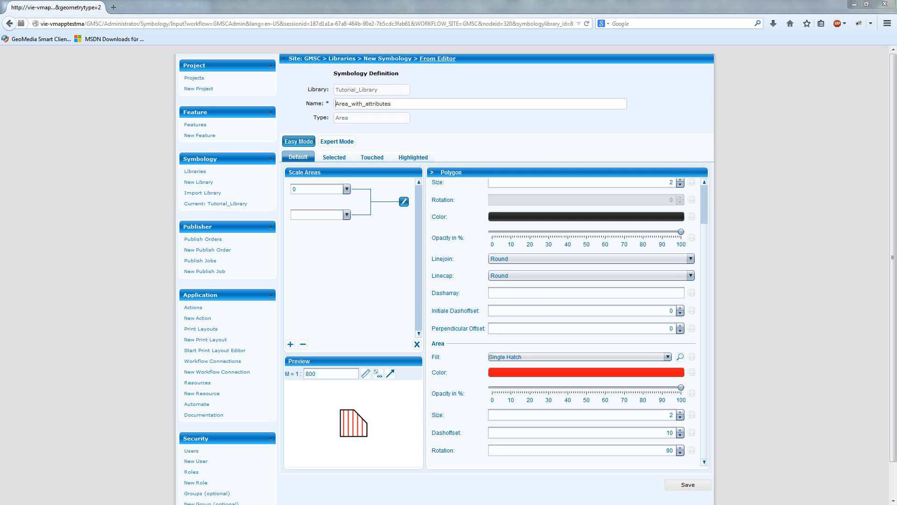
# - Switch to SQL Server Management Studio and query the top 1000 rows of the dbo.SCHOOL_P table
pyautogui.moveTo(896, 20); pyautogui.dragTo(368, 20)
pyautogui.doubleClick(370, 19)
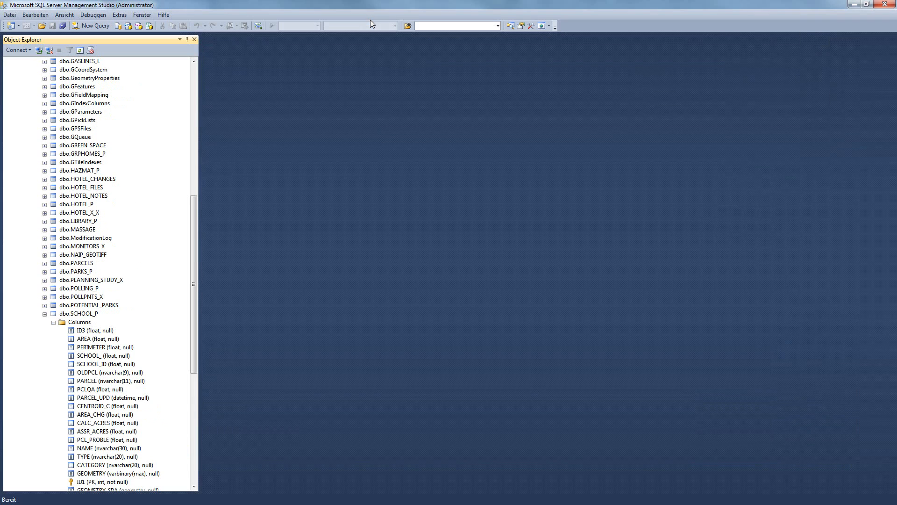
pyautogui.click(79, 314)
pyautogui.scroll(-1, 81, 317)
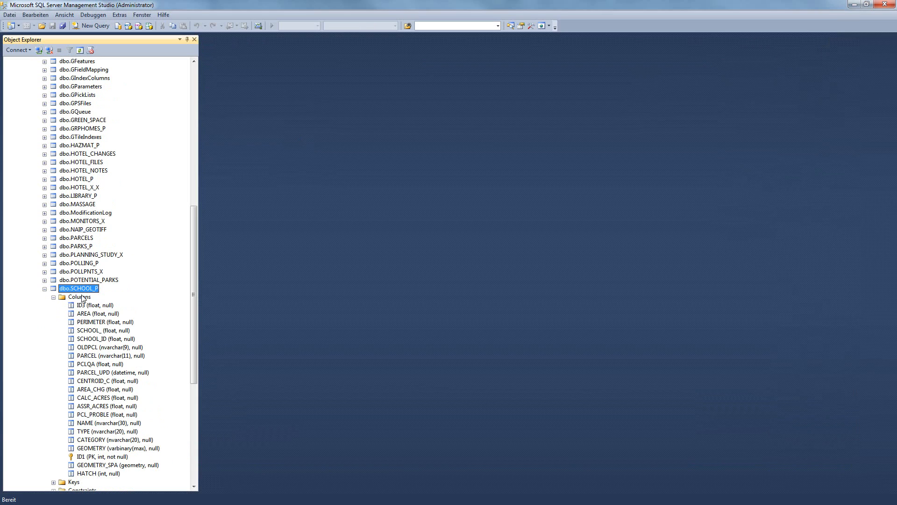
pyautogui.rightClick(70, 288)
pyautogui.click(117, 314)
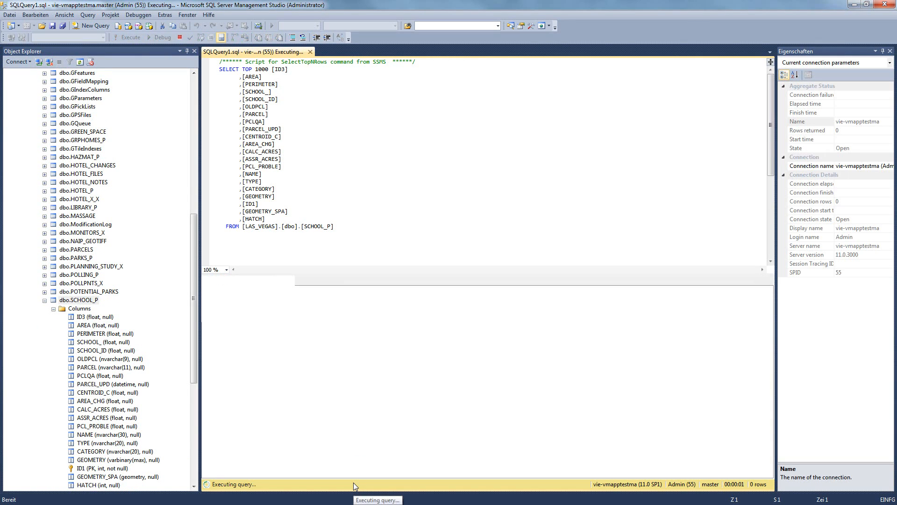
# - Examine the values in the HATCH column of the SCHOOL_P query results for several rows
pyautogui.moveTo(355, 472)
pyautogui.mouseDown()
pyautogui.moveTo(650, 470)
pyautogui.moveTo(639, 473)
pyautogui.mouseUp()
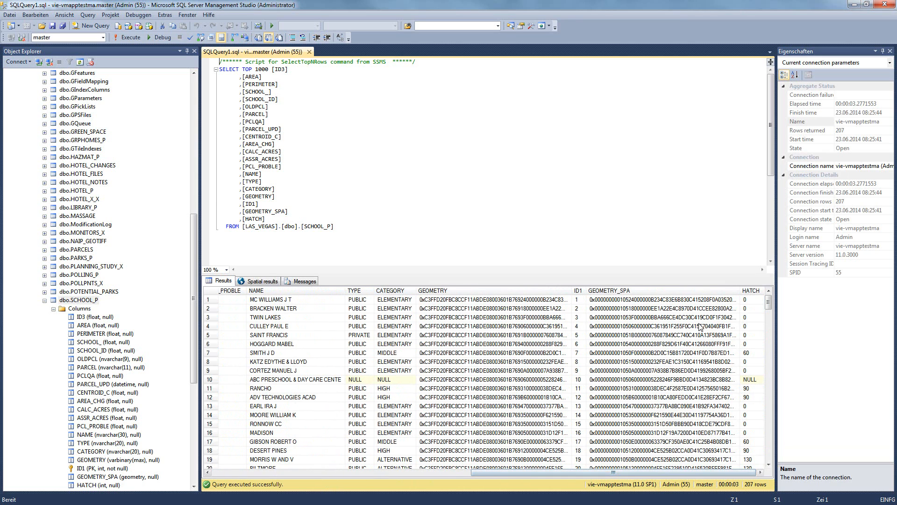
pyautogui.click(754, 354)
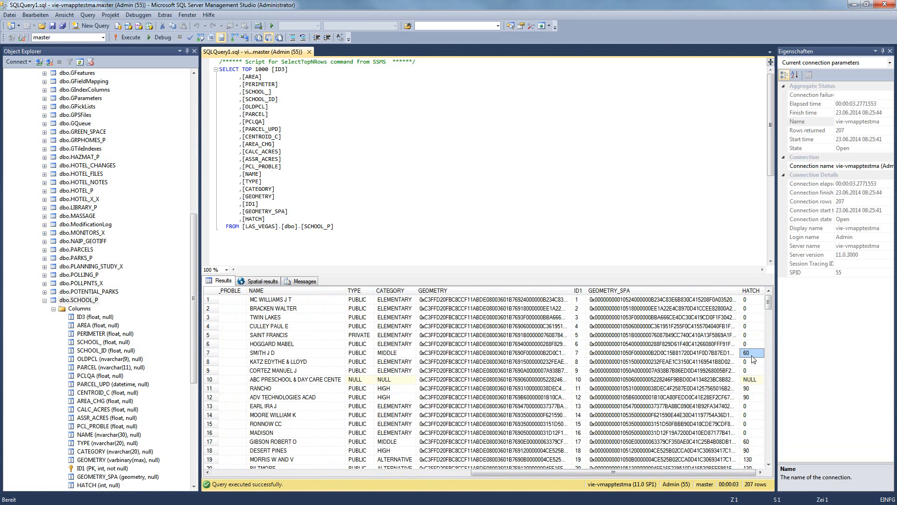
pyautogui.click(753, 318)
pyautogui.click(752, 397)
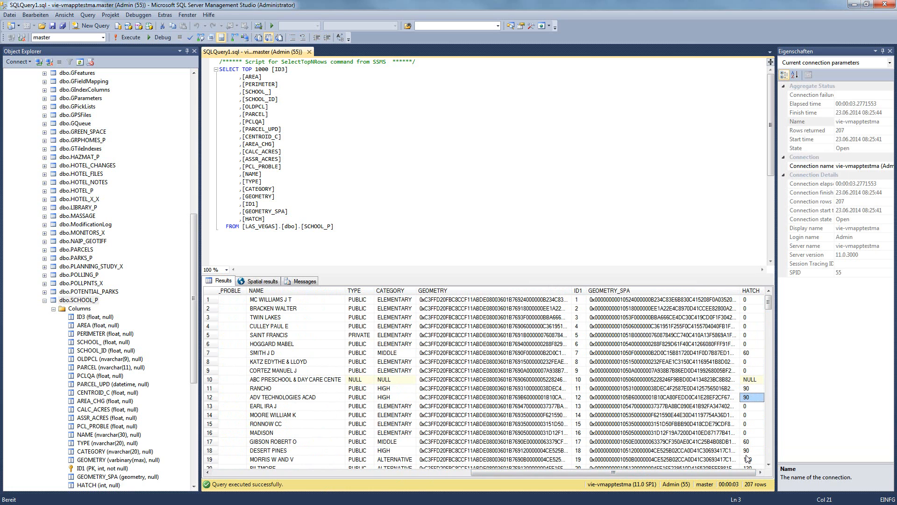
pyautogui.click(749, 460)
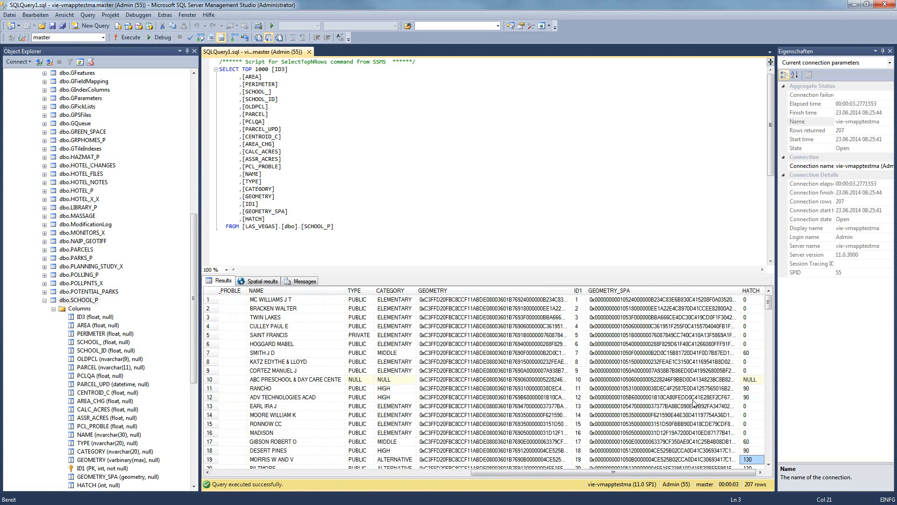
# - Return to the symbology editor and make the hatch rotation attribute-based, using the HATCH column
pyautogui.click(854, 5)
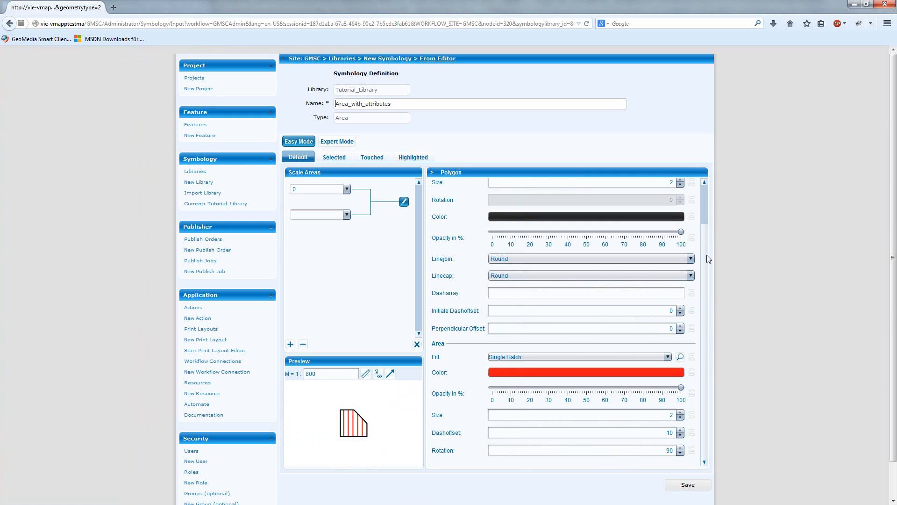
pyautogui.click(692, 451)
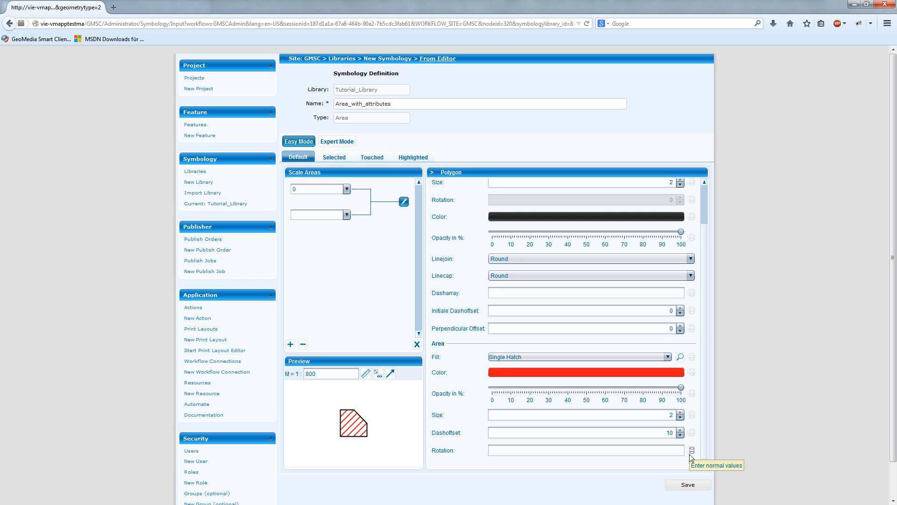
pyautogui.click(667, 450)
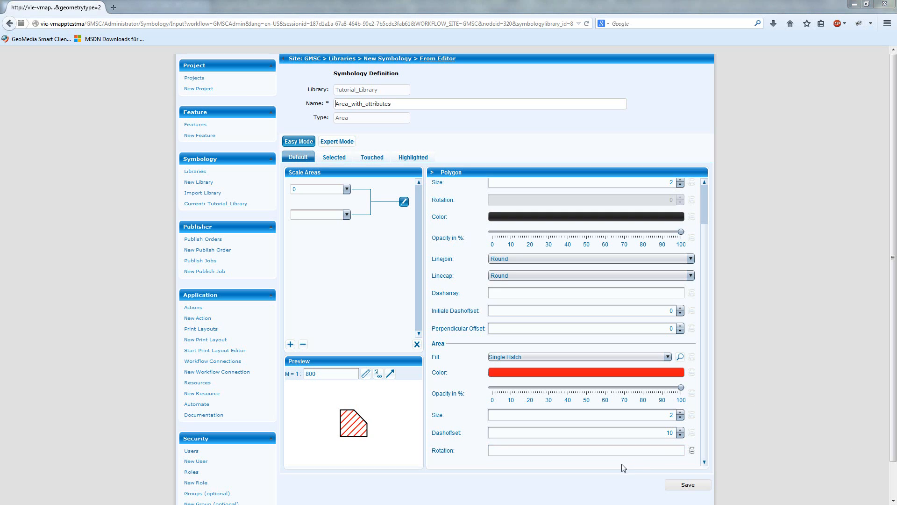
pyautogui.click(673, 448)
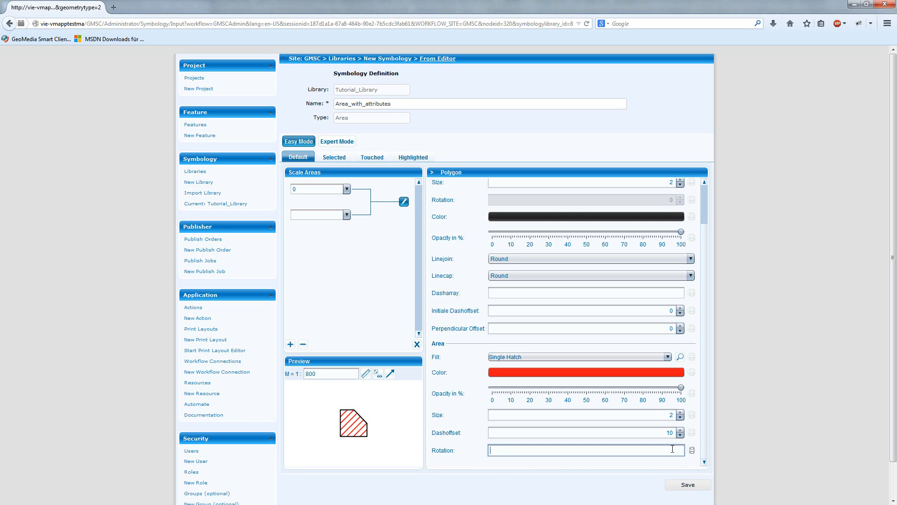
pyautogui.write('HATCH')
# - Check the HATCH column in dbo.SCHOOL_P's column list in SQL Server Management Studio, and return to the rotation setting in the symbology editor
pyautogui.hotkey('alt', 'Tab')
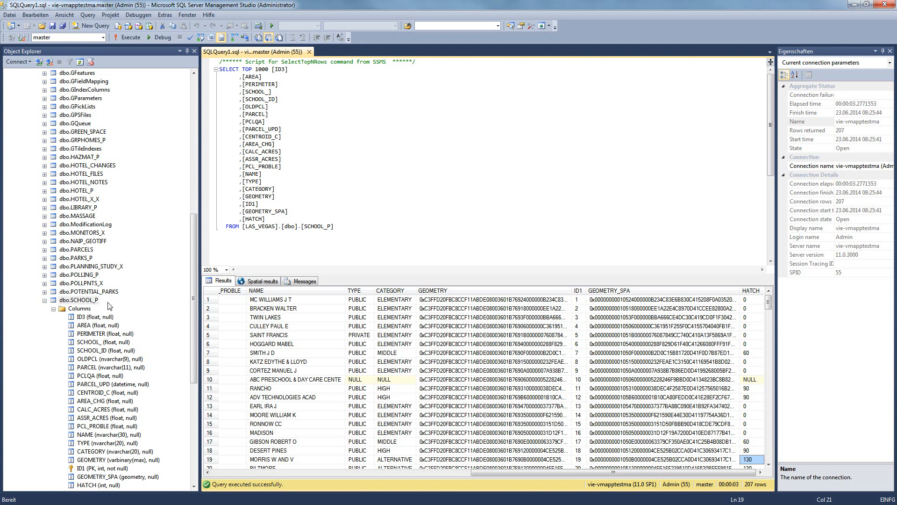
pyautogui.click(93, 309)
pyautogui.scroll(-2, 95, 317)
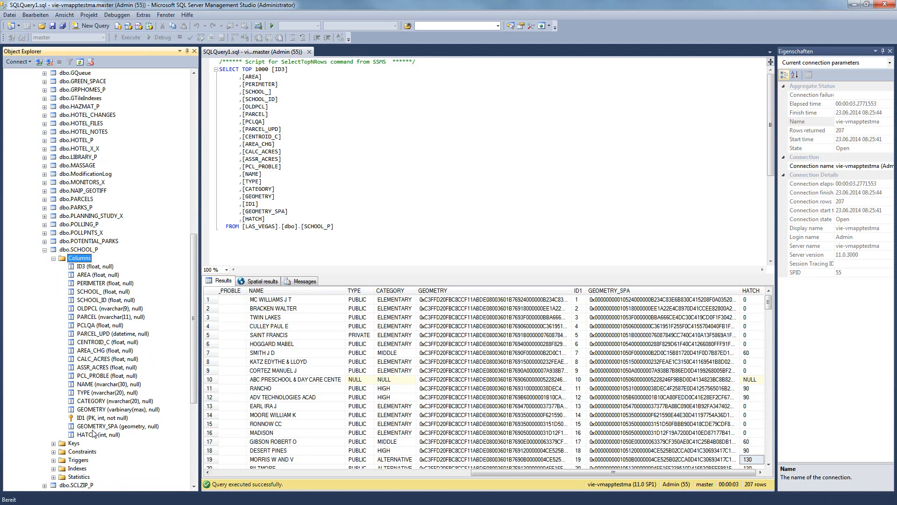
pyautogui.click(93, 430)
pyautogui.click(96, 434)
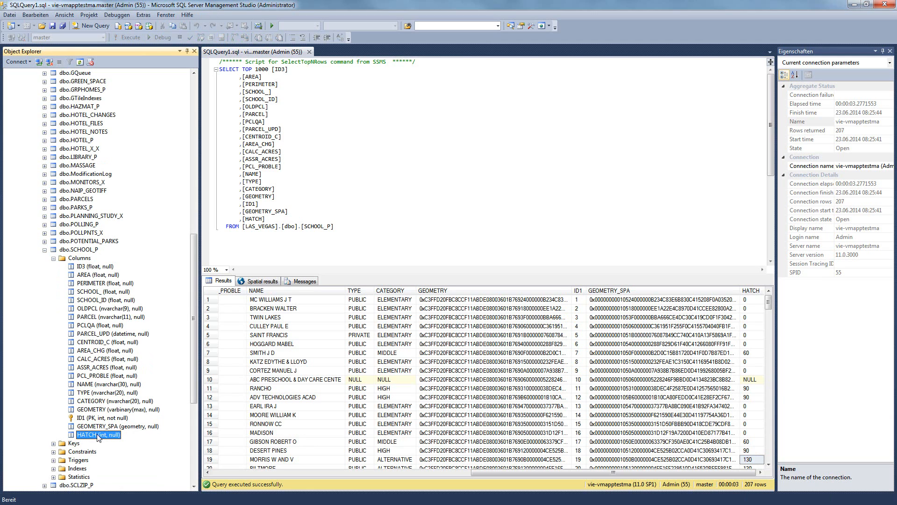
pyautogui.click(855, 5)
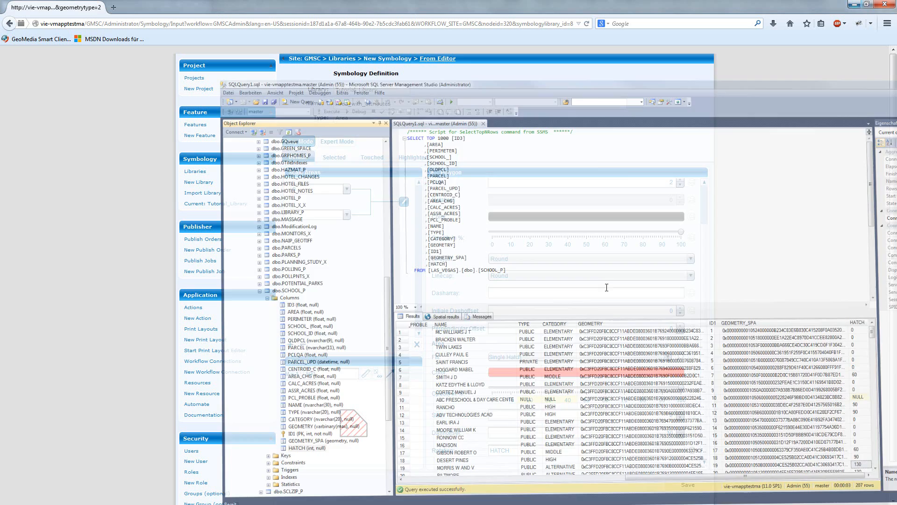
pyautogui.click(516, 453)
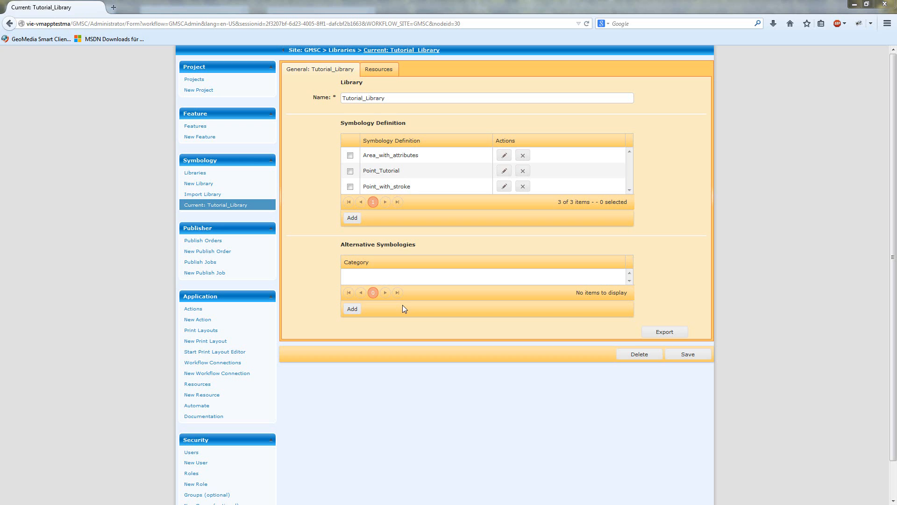
# - Add a symbology definition from the editor named Line_with_label with geometry type Line, and load its editor
pyautogui.click(356, 220)
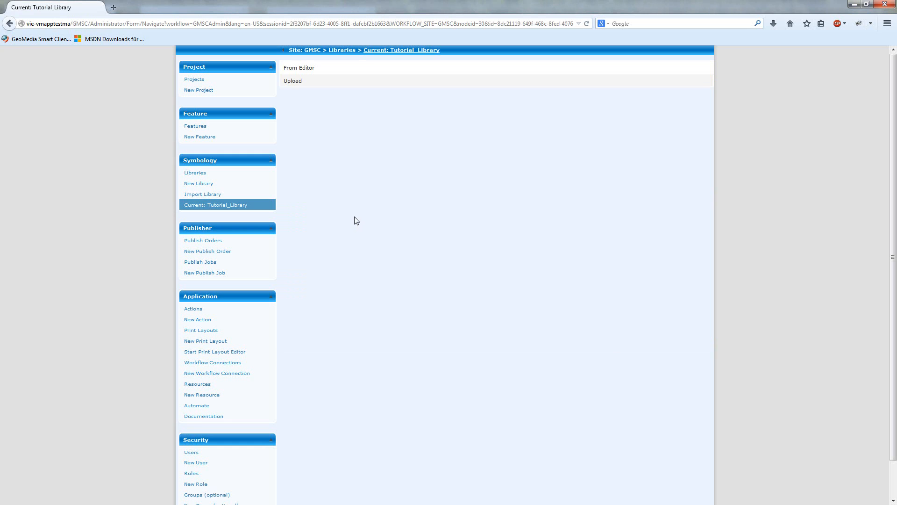
pyautogui.click(309, 68)
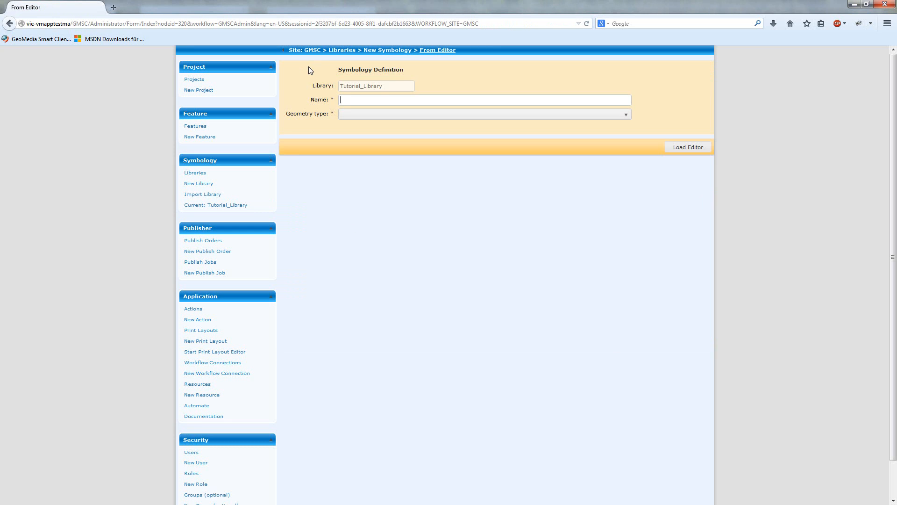
pyautogui.write('Line_with_label')
pyautogui.click(366, 115)
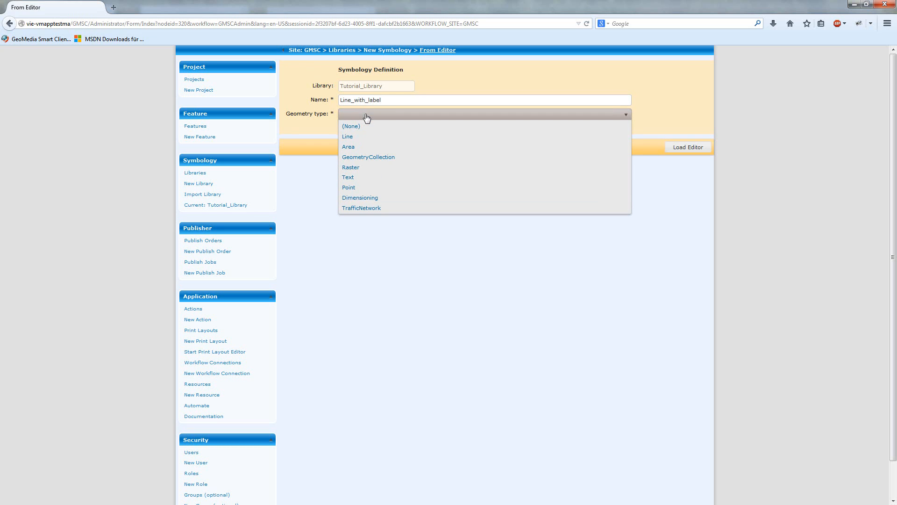
pyautogui.click(358, 137)
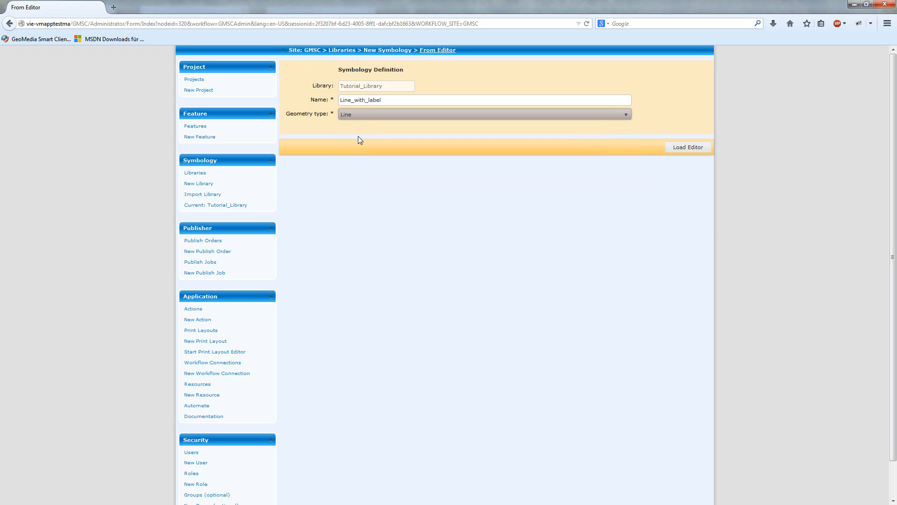
pyautogui.click(687, 148)
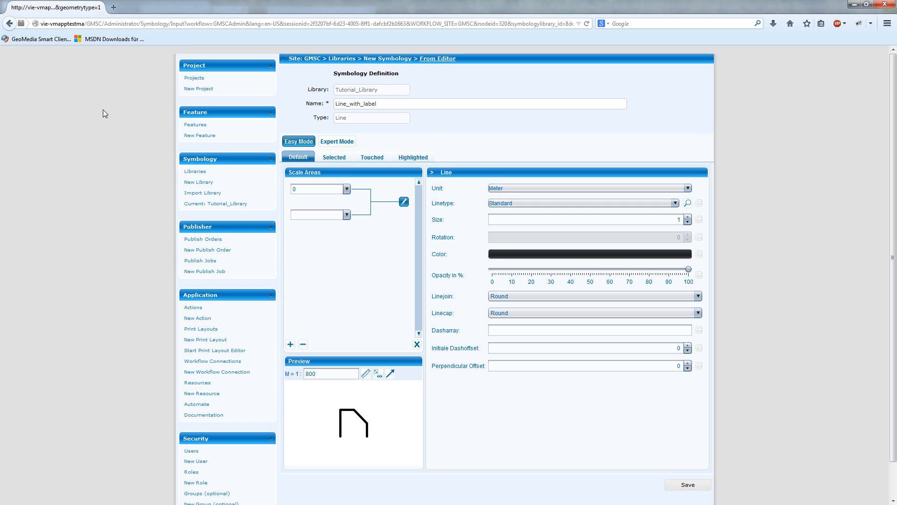
# - Switch the definition to Expert Mode and set the line's unit to Pixel and its size to 2
pyautogui.click(334, 142)
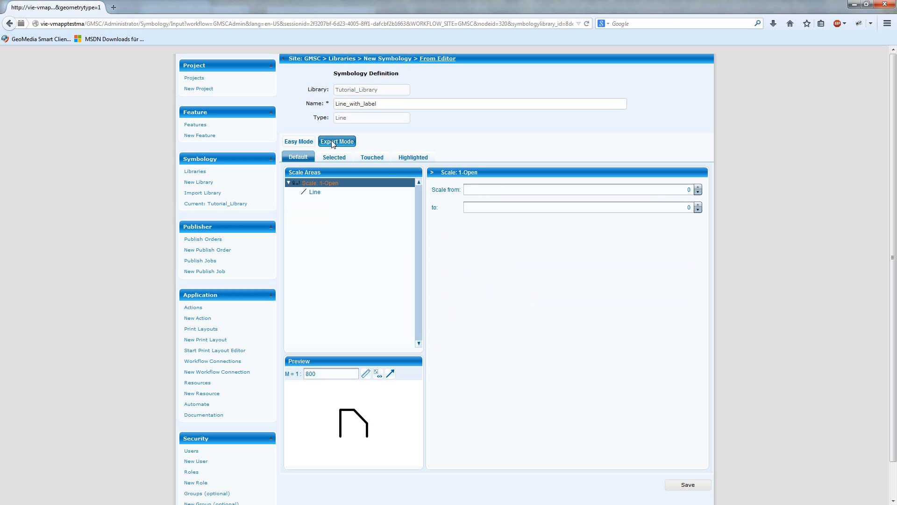
pyautogui.click(320, 192)
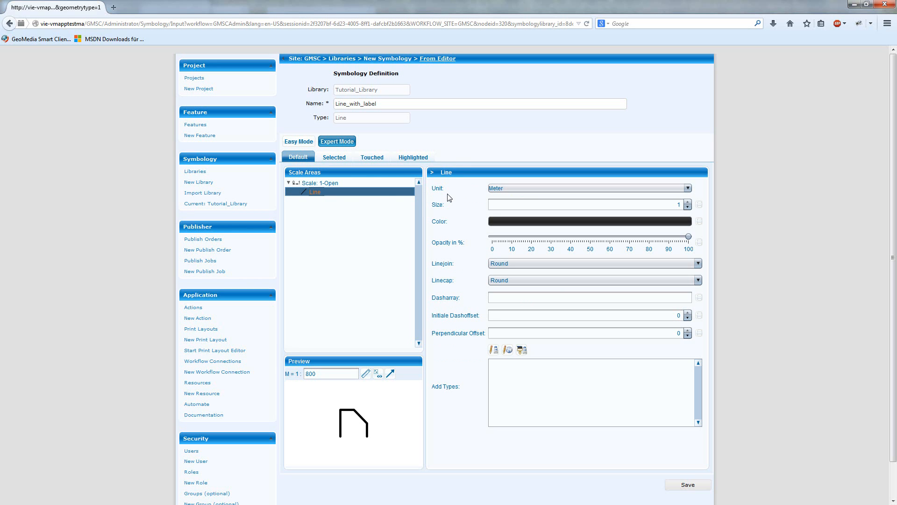
pyautogui.click(511, 188)
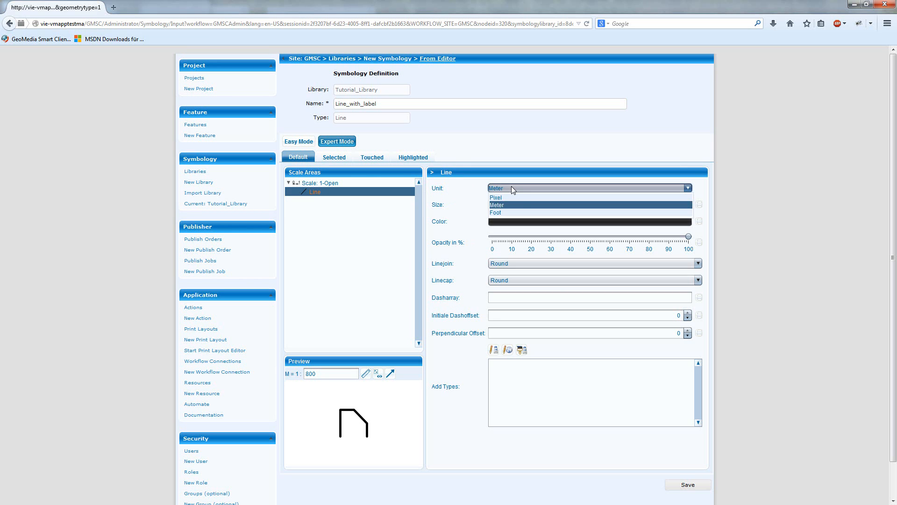
pyautogui.click(508, 198)
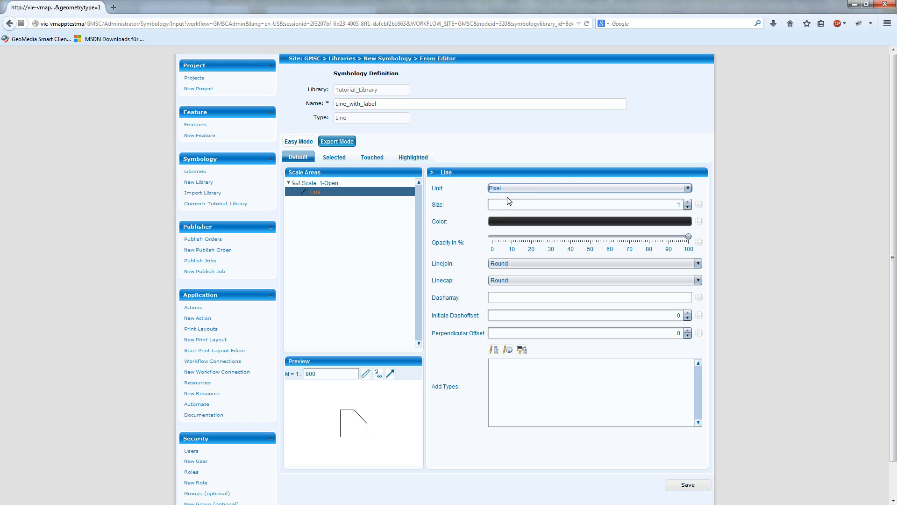
pyautogui.click(687, 203)
pyautogui.click(688, 201)
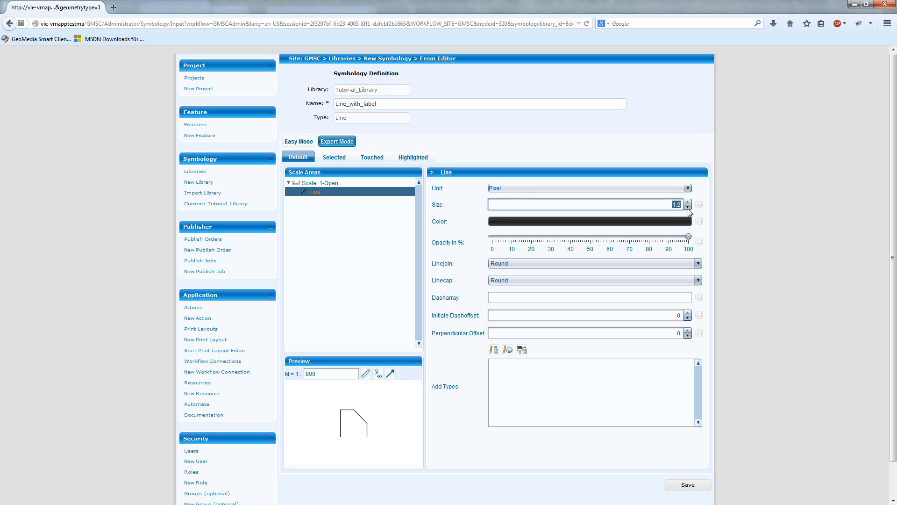
pyautogui.write('2')
# - Add a Text element to the scale range and set its unit to Pixel
pyautogui.rightClick(317, 183)
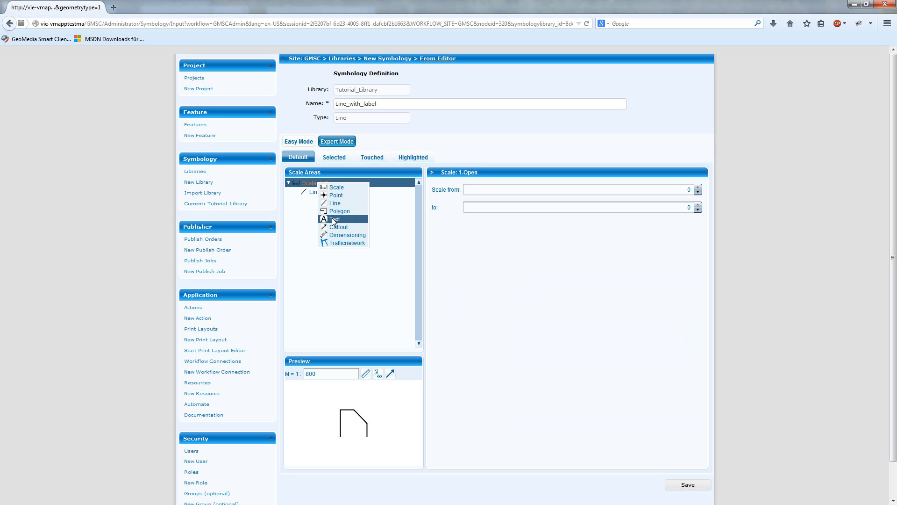
pyautogui.click(334, 219)
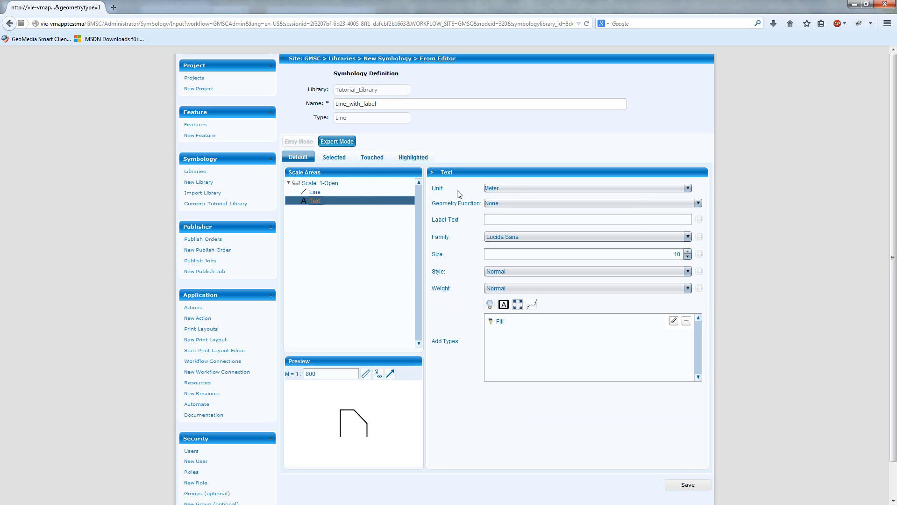
pyautogui.click(508, 188)
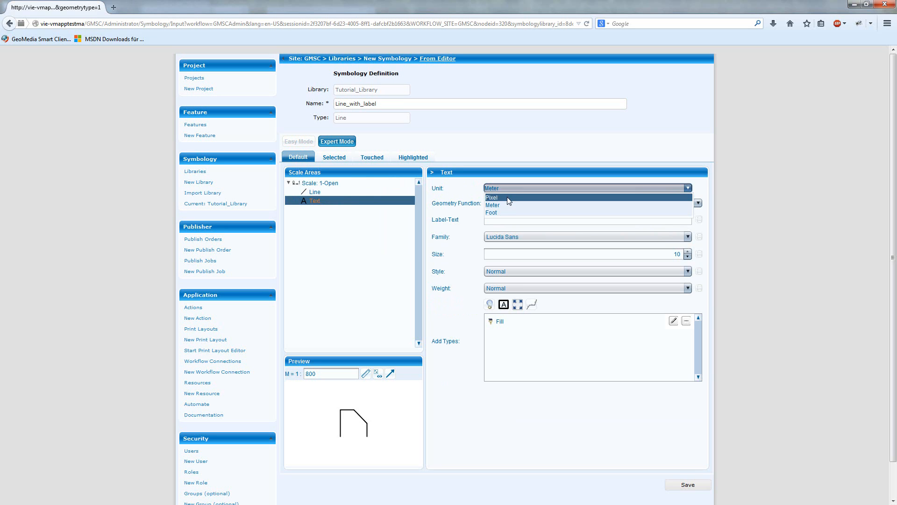
pyautogui.click(505, 206)
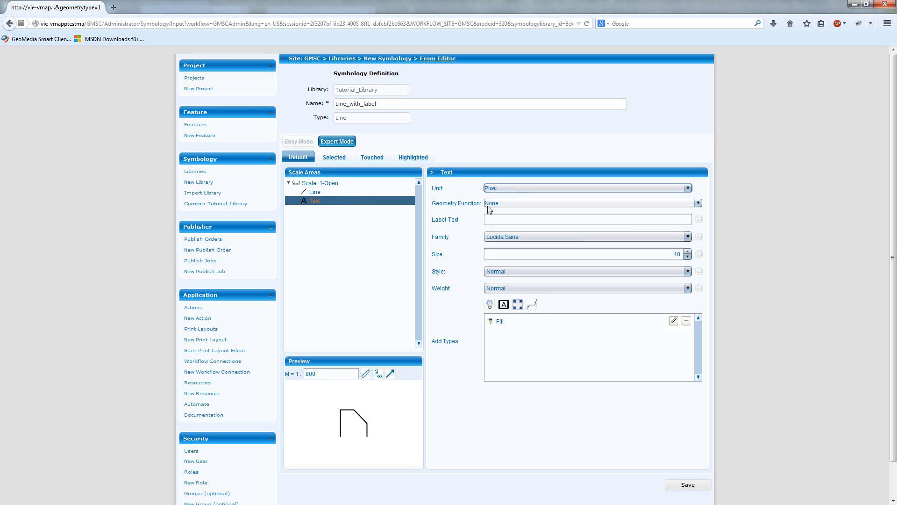
# - Make the text element's label attribute-based, using the STRNAME column
pyautogui.click(513, 217)
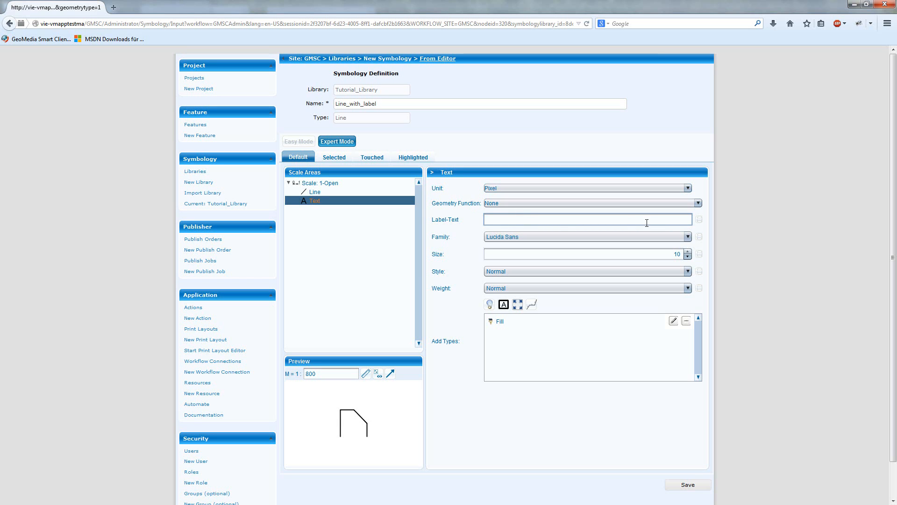
pyautogui.click(700, 219)
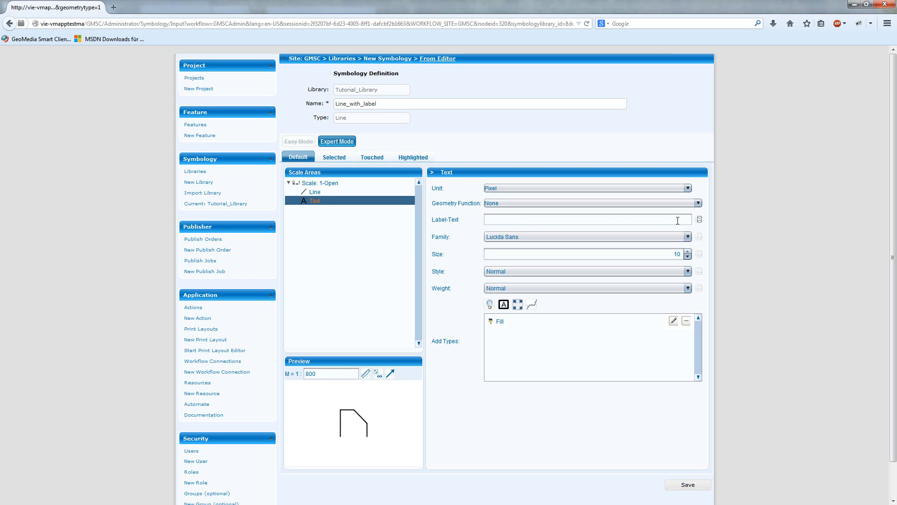
pyautogui.click(678, 221)
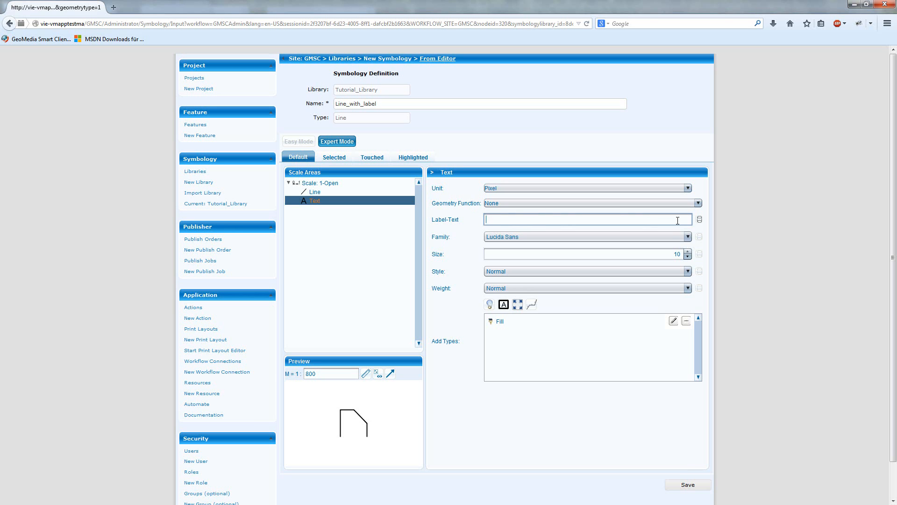
pyautogui.write('STRNAME')
# - Set the label's font size to 14 and its style to Italic
pyautogui.doubleClick(675, 254)
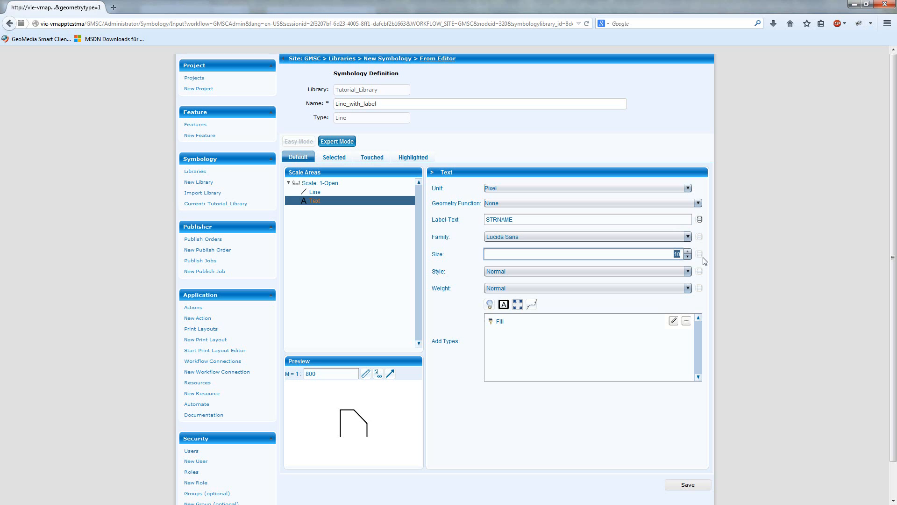
pyautogui.write('1')
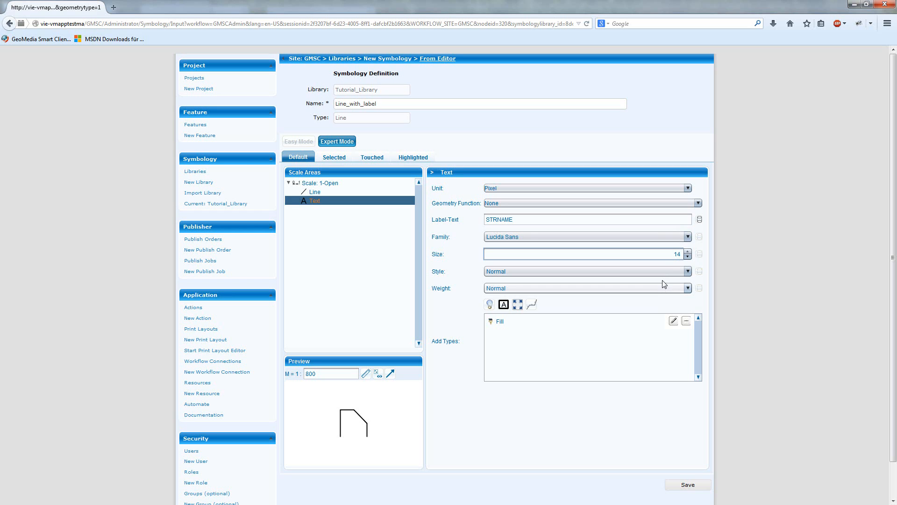
pyautogui.click(616, 273)
pyautogui.click(517, 290)
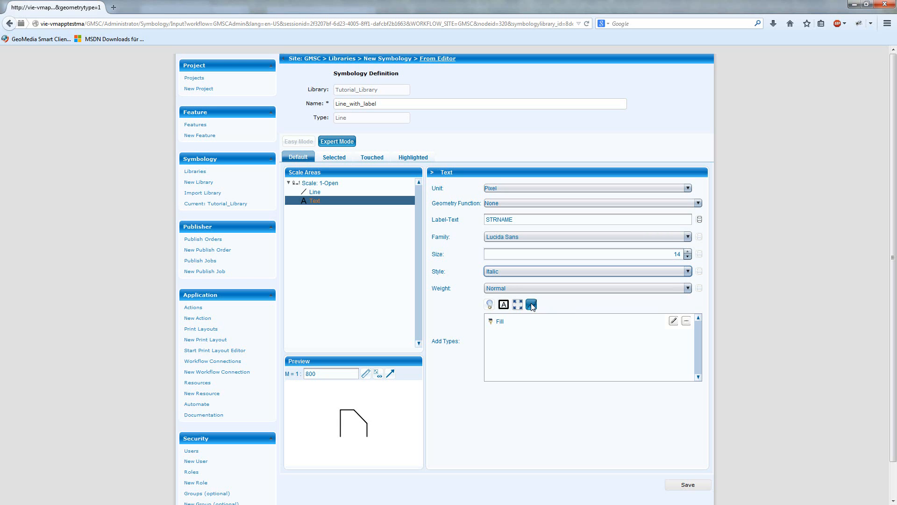
# - Add a LinePlacement to the label with Repeat and Align enabled, set its gap to 10, and return to the text settings
pyautogui.click(532, 305)
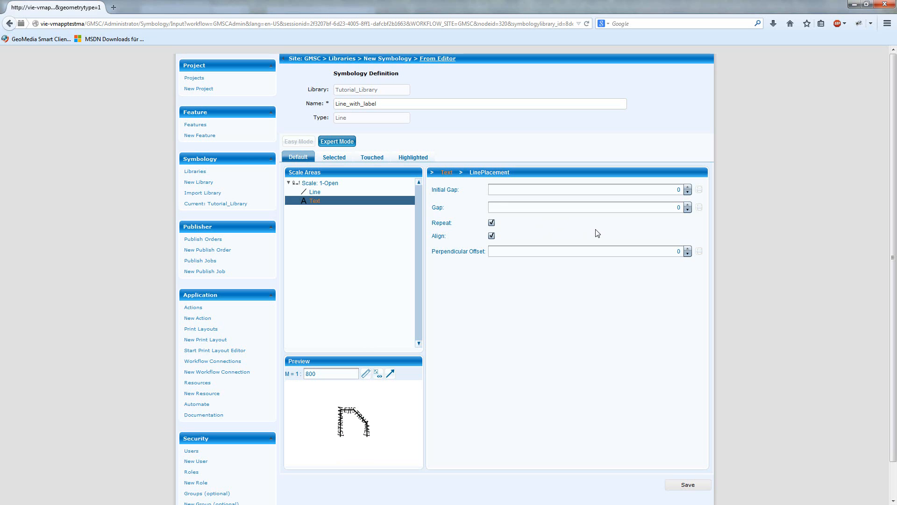
pyautogui.click(491, 223)
pyautogui.click(492, 227)
pyautogui.click(492, 236)
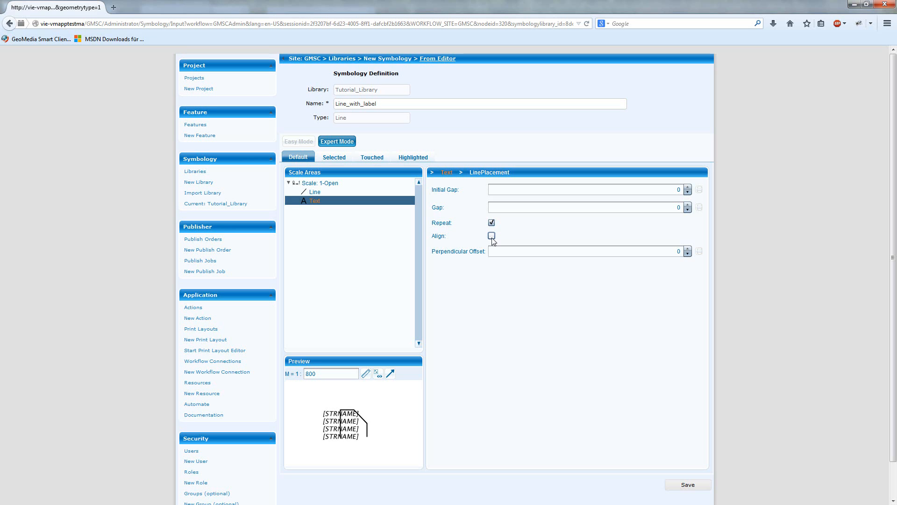
pyautogui.click(492, 236)
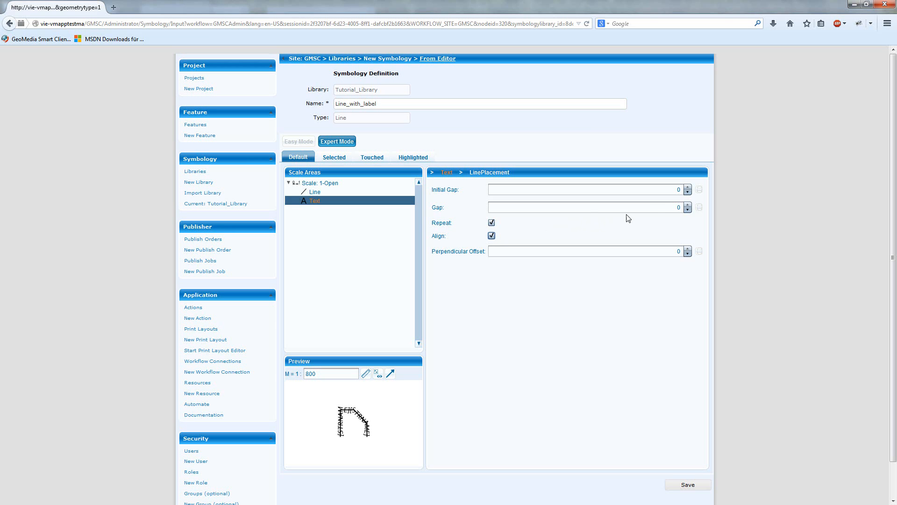
pyautogui.click(653, 208)
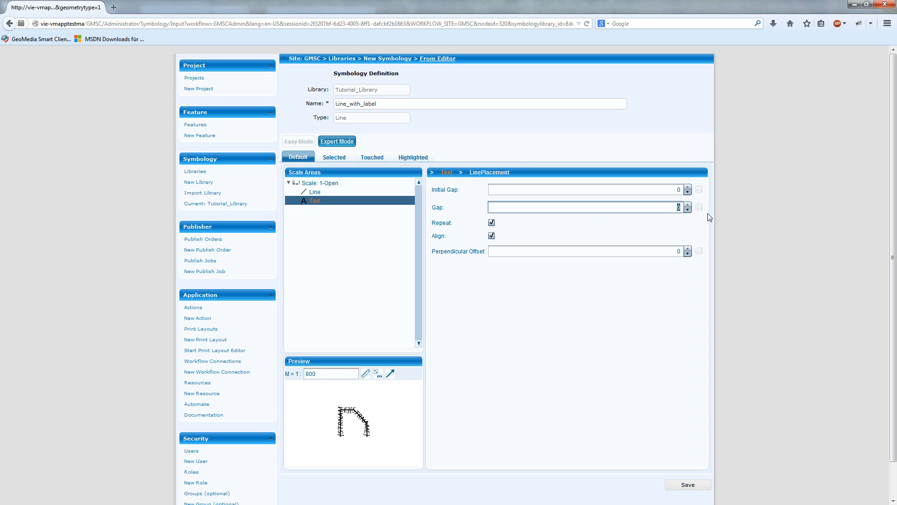
pyautogui.write('10')
pyautogui.click(450, 174)
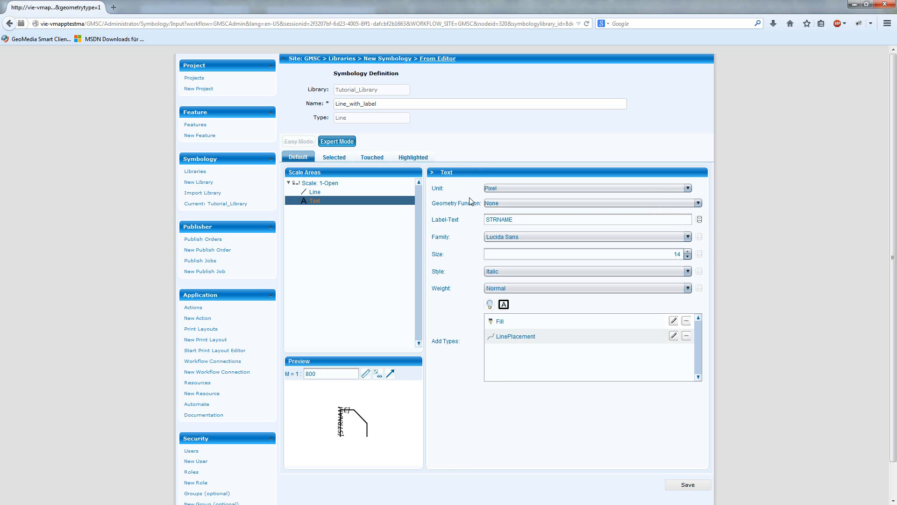
# - Try the Linestart and Midpoint geometry functions on the label, and reset the geometry function to None
pyautogui.click(501, 203)
pyautogui.click(501, 202)
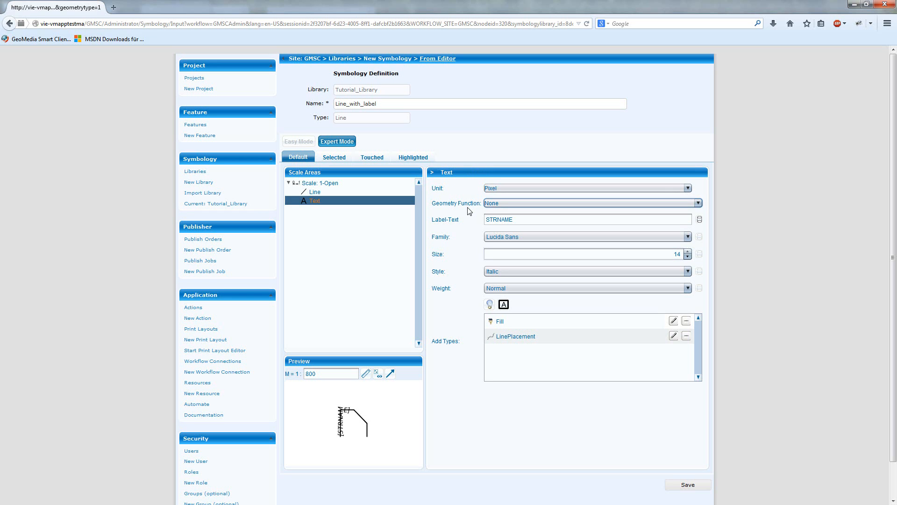
pyautogui.click(495, 204)
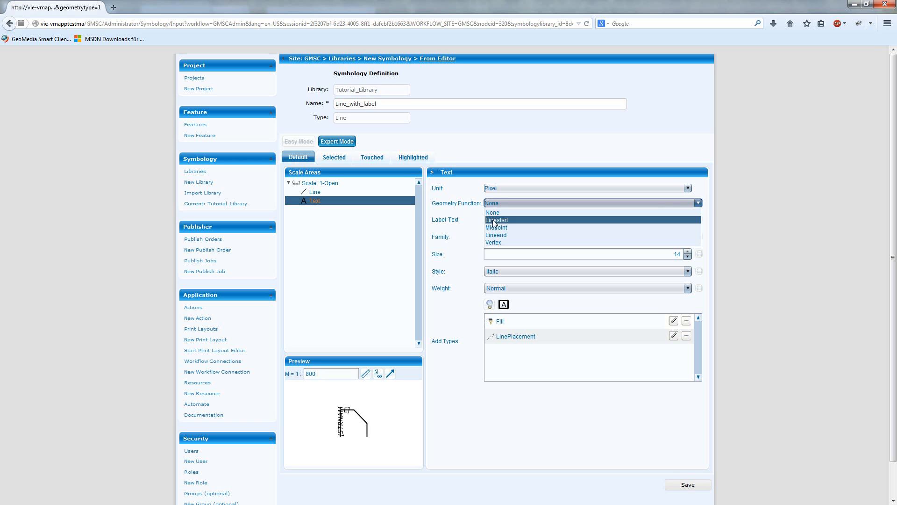
pyautogui.click(496, 221)
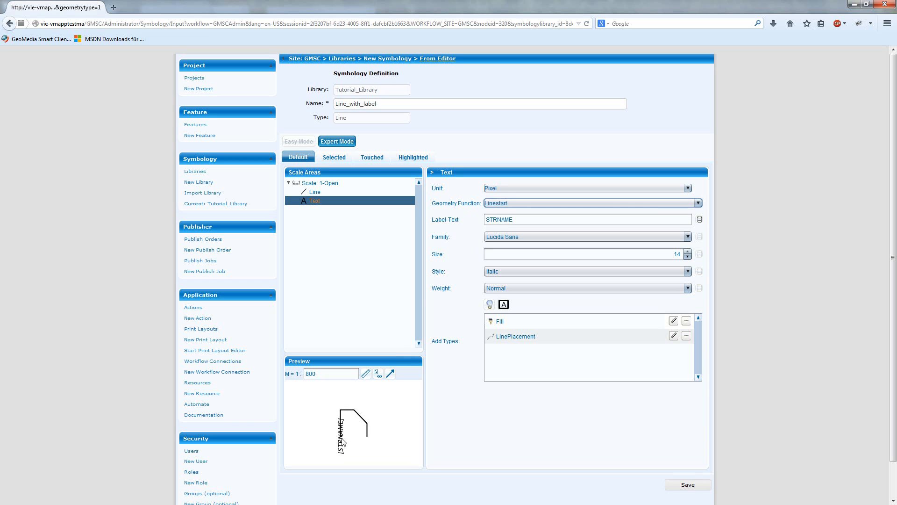
pyautogui.click(505, 204)
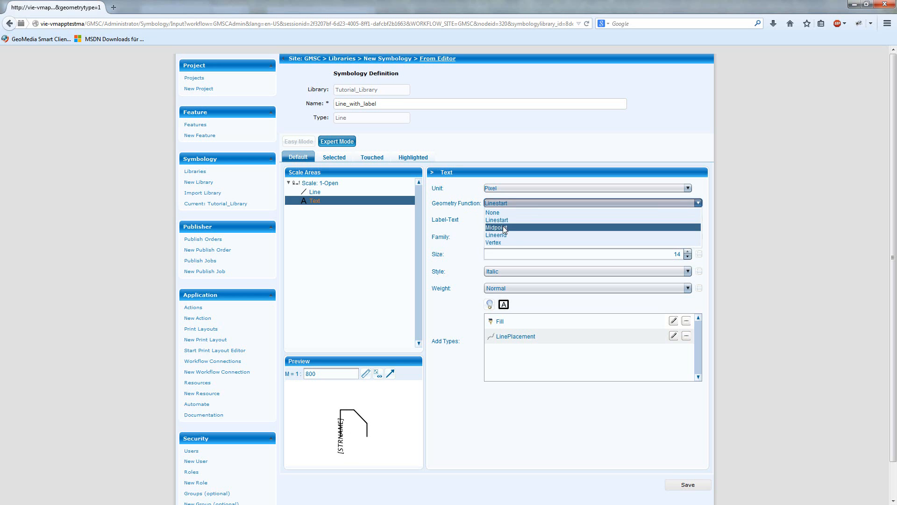
pyautogui.click(503, 228)
pyautogui.click(516, 204)
pyautogui.click(506, 212)
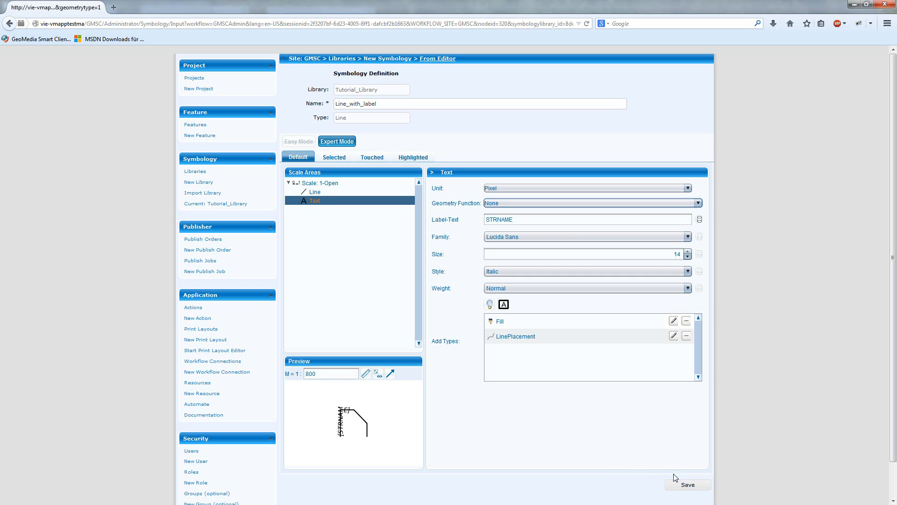
# - Save the Line_with_label definition to Tutorial_Library and check its entry among the symbology definitions
pyautogui.click(683, 486)
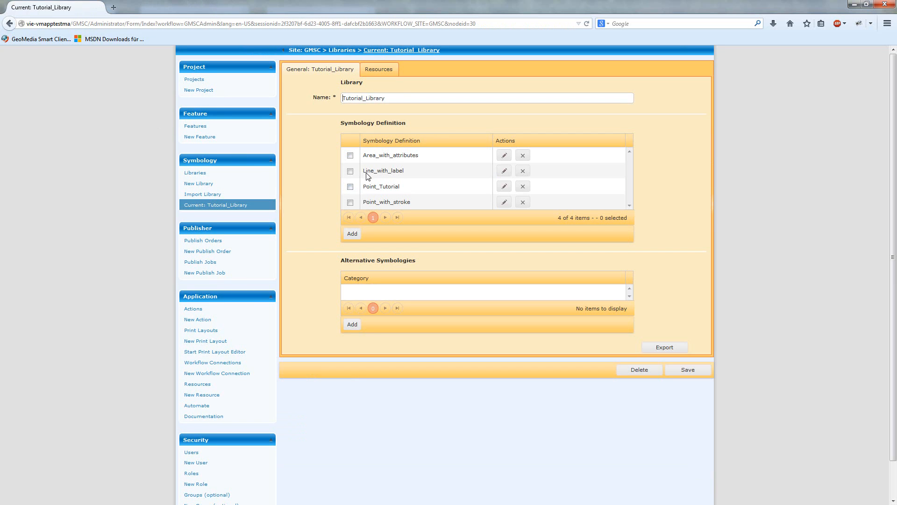
pyautogui.moveTo(388, 171); pyautogui.dragTo(408, 170)
pyautogui.click(417, 173)
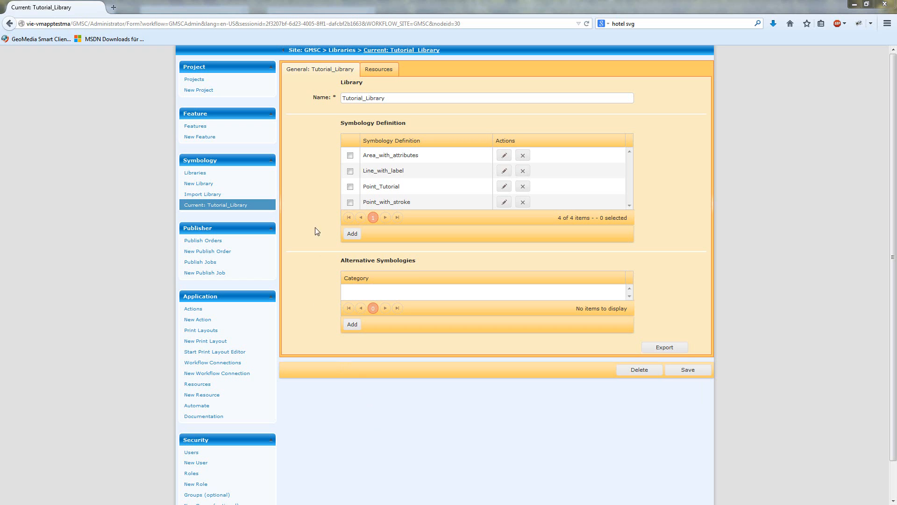
# - Start a new alternative symbology from the editor for the Point_Tutorial definition
pyautogui.click(351, 188)
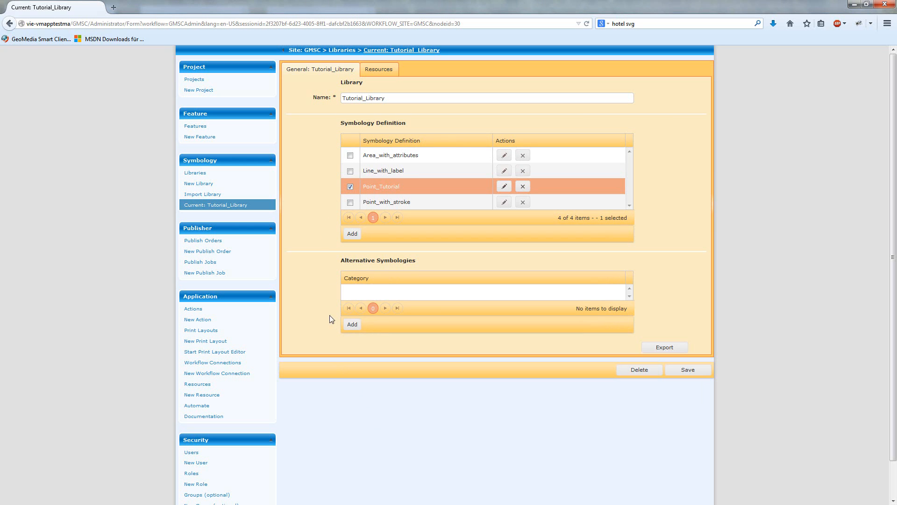
pyautogui.click(355, 330)
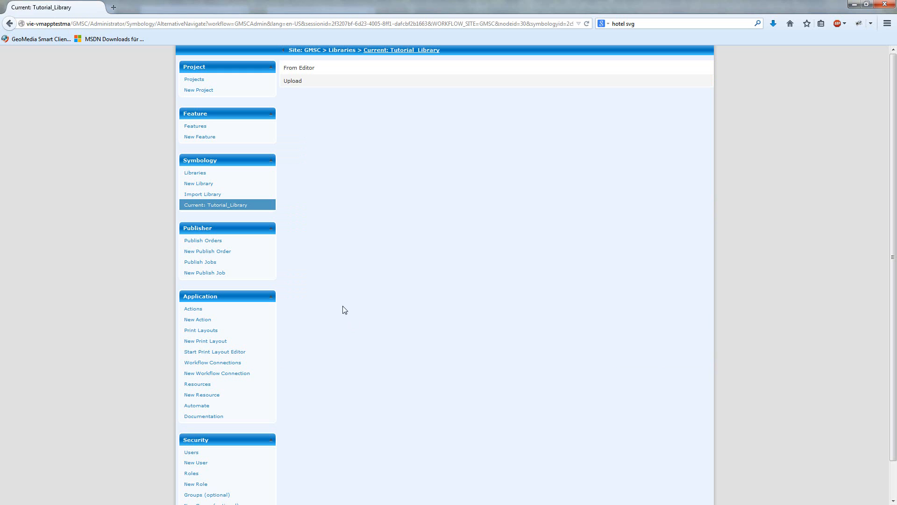
pyautogui.click(299, 68)
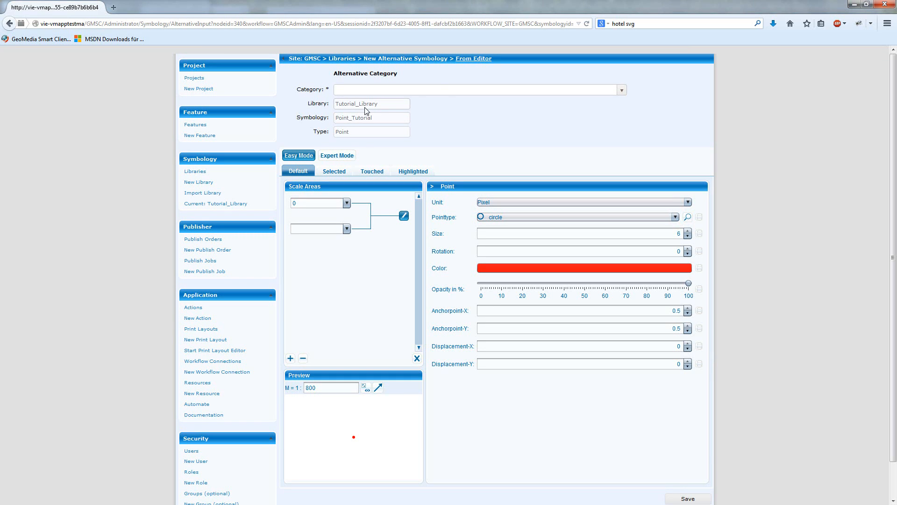
# - Enter Tutorial_Alternative as the category of the new alternative symbology
pyautogui.click(609, 89)
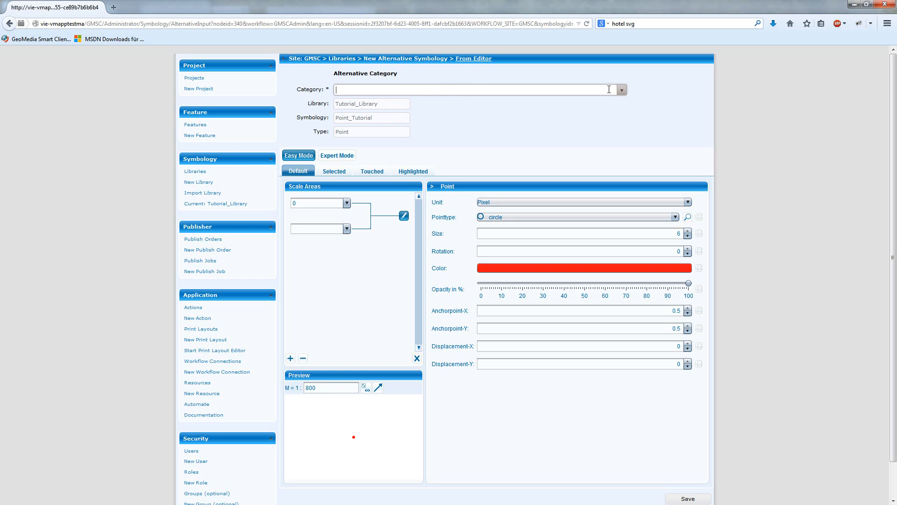
pyautogui.write('Tutorial_A')
pyautogui.write('lternative')
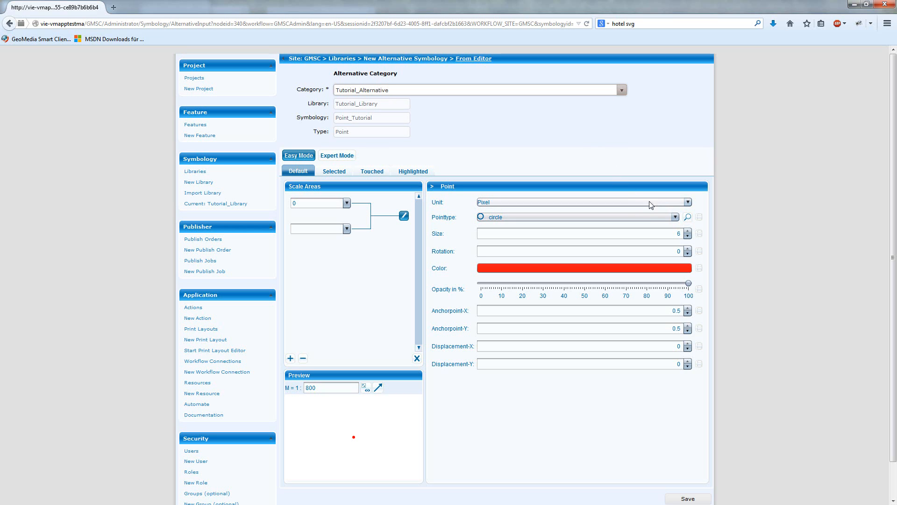
# - Style the alternative point as a blue star of size 10 and save the alternative symbology
pyautogui.click(673, 218)
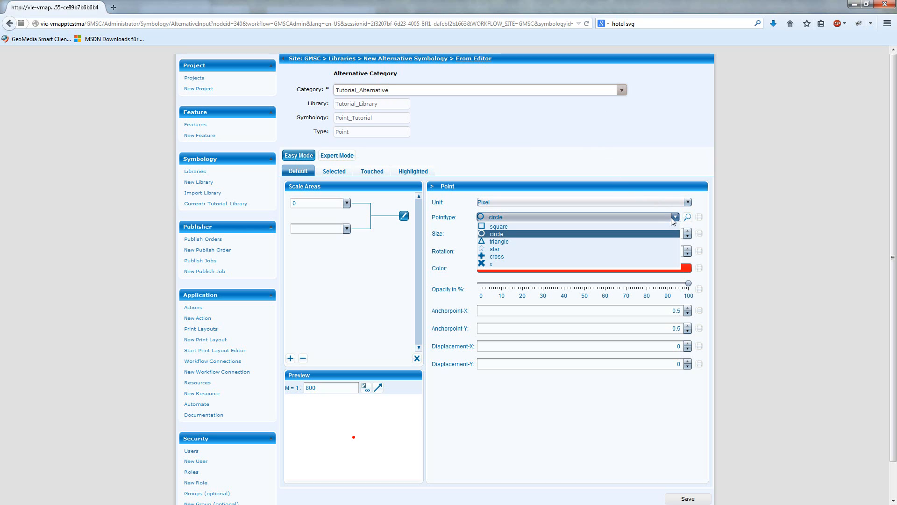
pyautogui.click(516, 252)
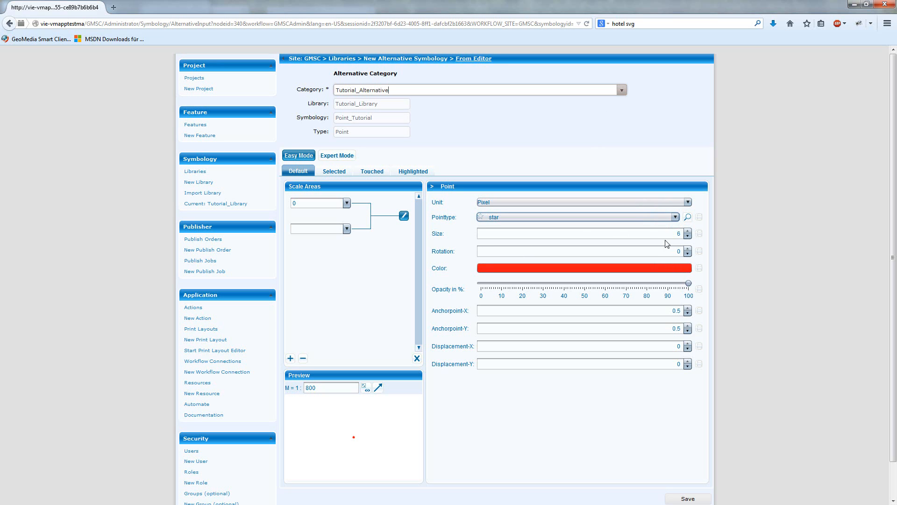
pyautogui.moveTo(673, 233); pyautogui.dragTo(693, 234)
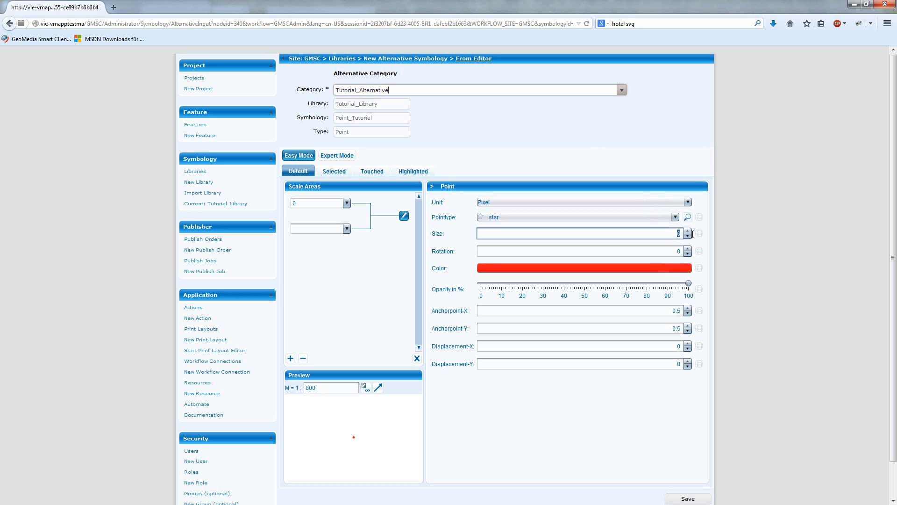
pyautogui.write('10')
pyautogui.click(663, 271)
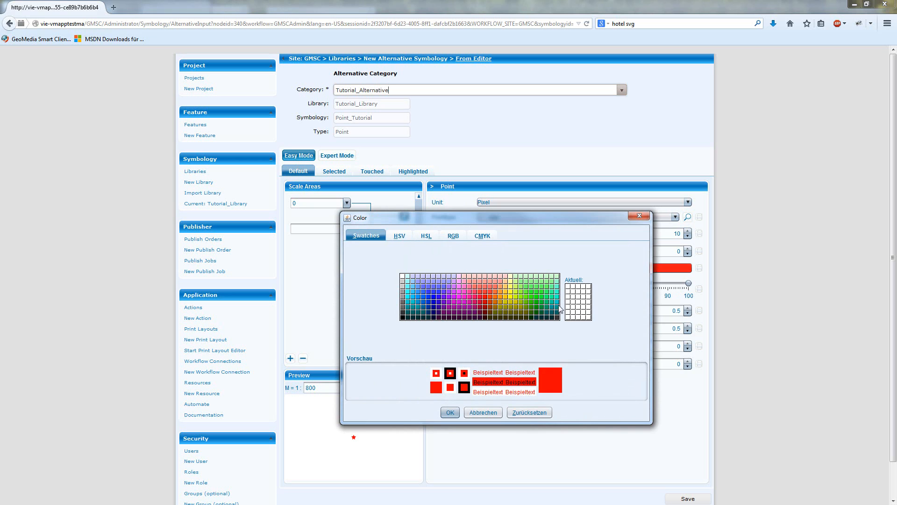
pyautogui.click(439, 296)
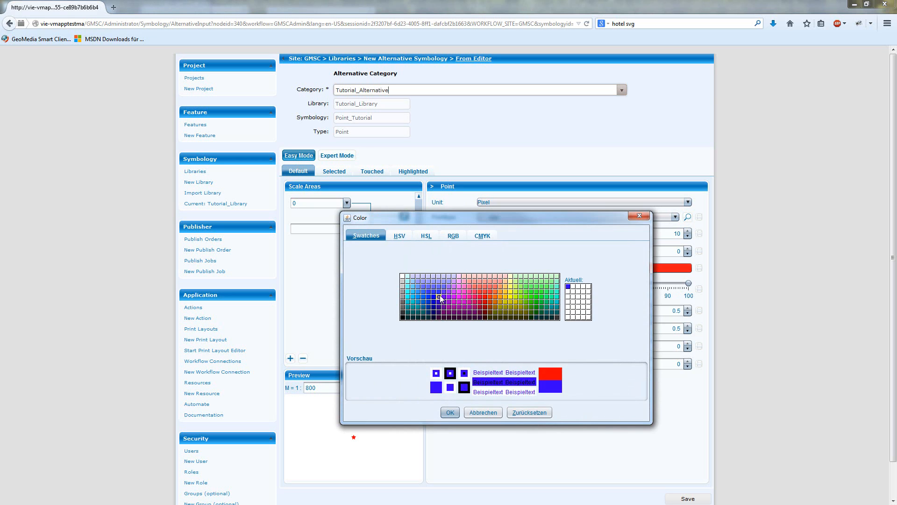
pyautogui.click(447, 414)
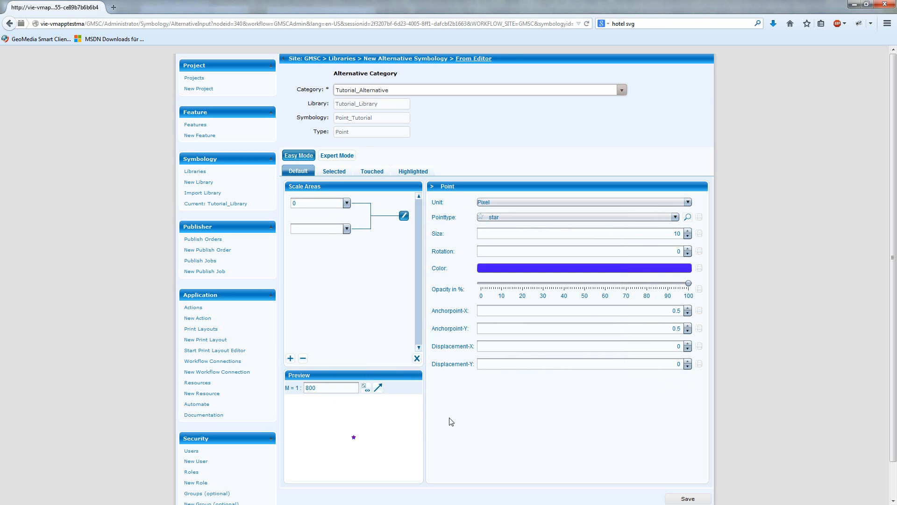
pyautogui.click(682, 499)
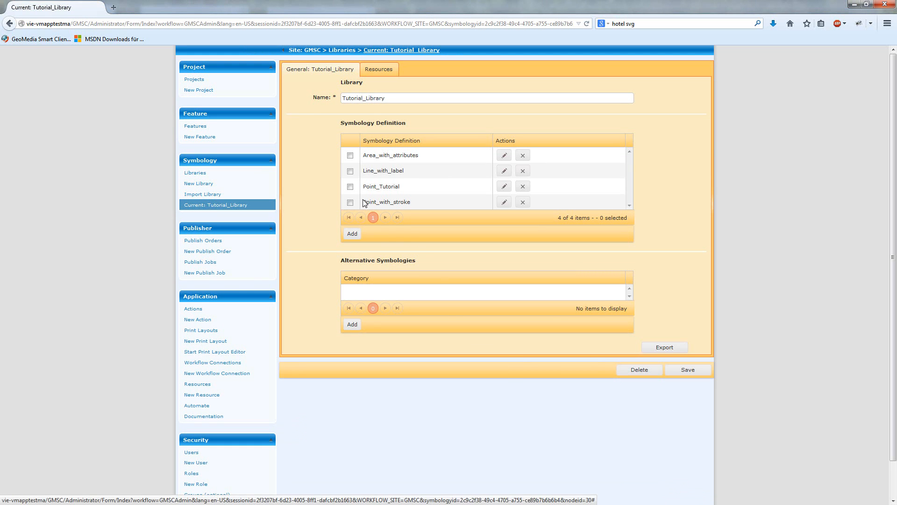
# - Check which alternative symbologies are listed for the Point_Tutorial and Point_with_stroke definitions in turn
pyautogui.click(350, 186)
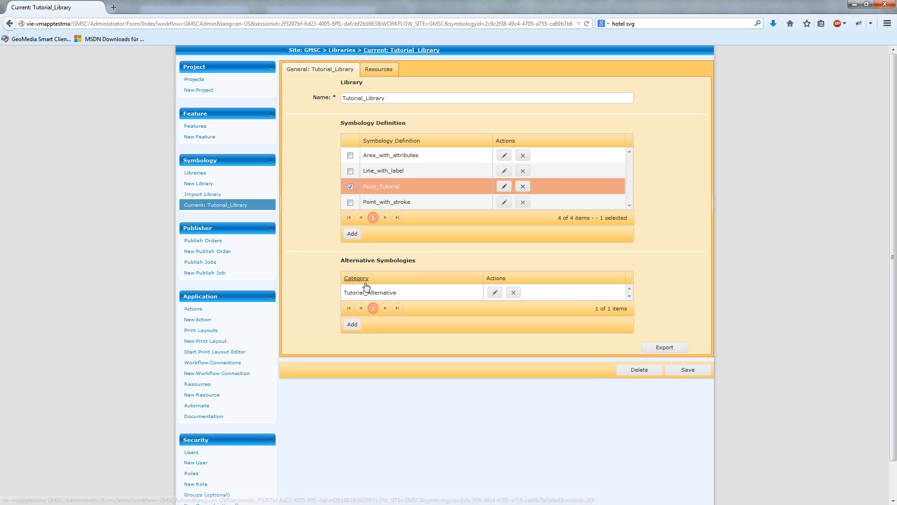
pyautogui.click(351, 187)
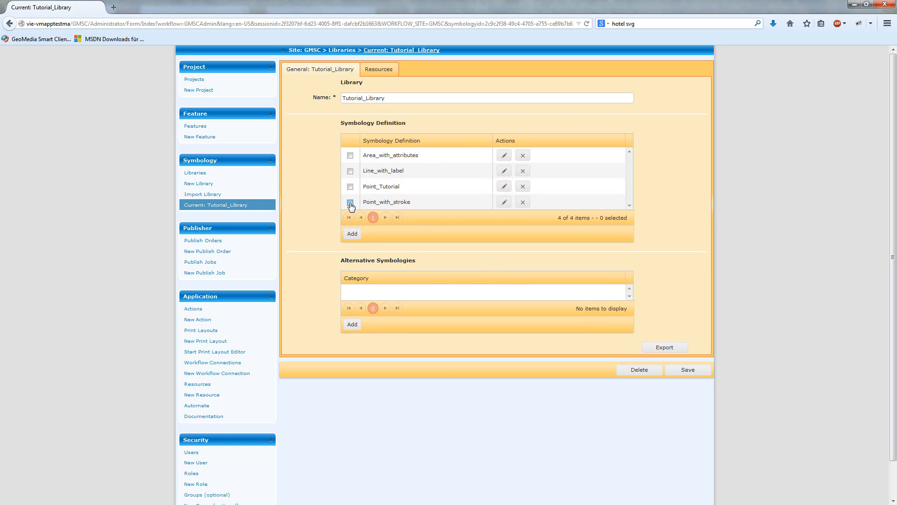
pyautogui.click(350, 203)
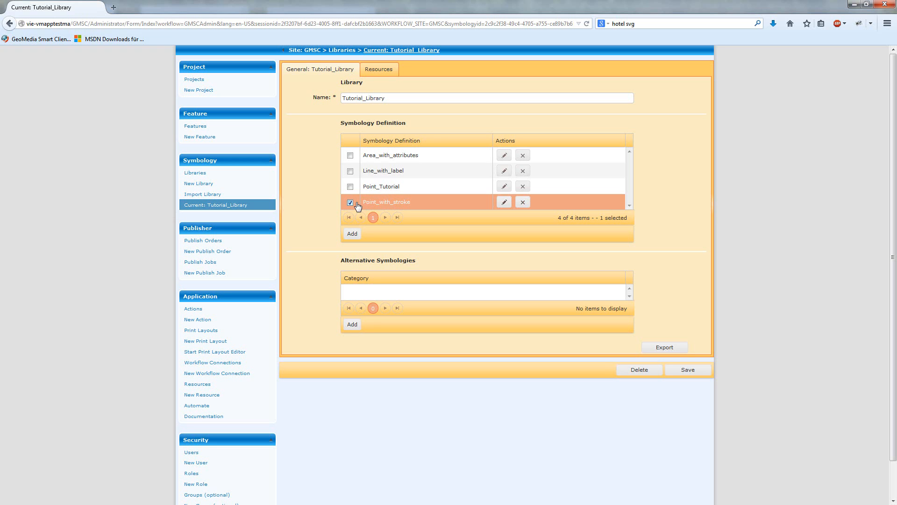
pyautogui.click(350, 203)
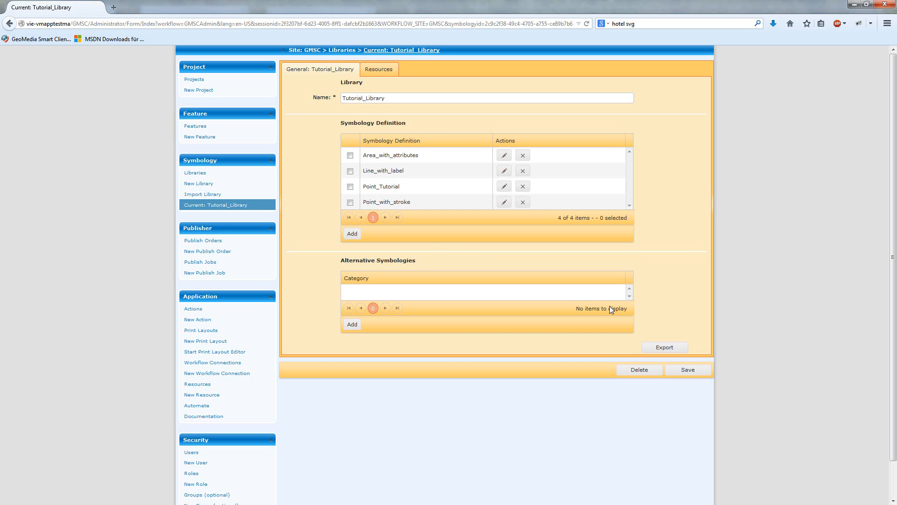
# - Export the symbology library and save it as Tutorial_Library.zip in the Trainings folder
pyautogui.click(660, 353)
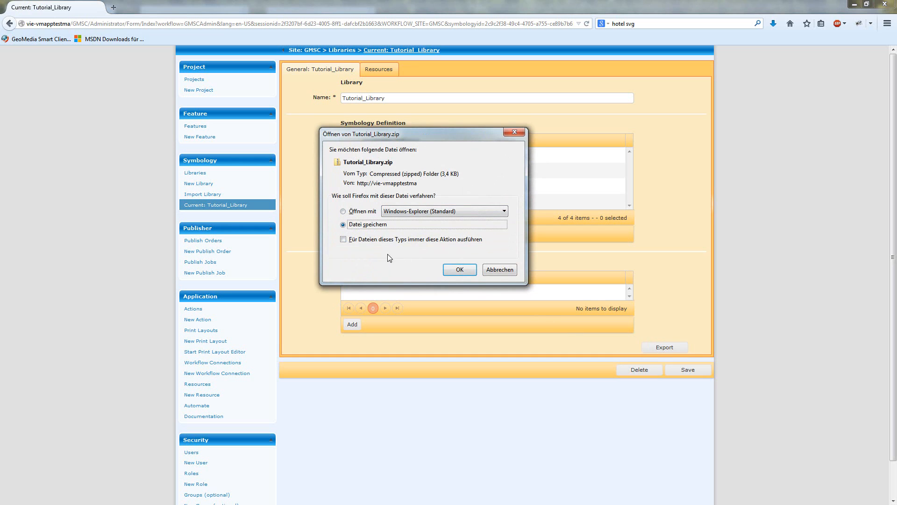
pyautogui.click(459, 270)
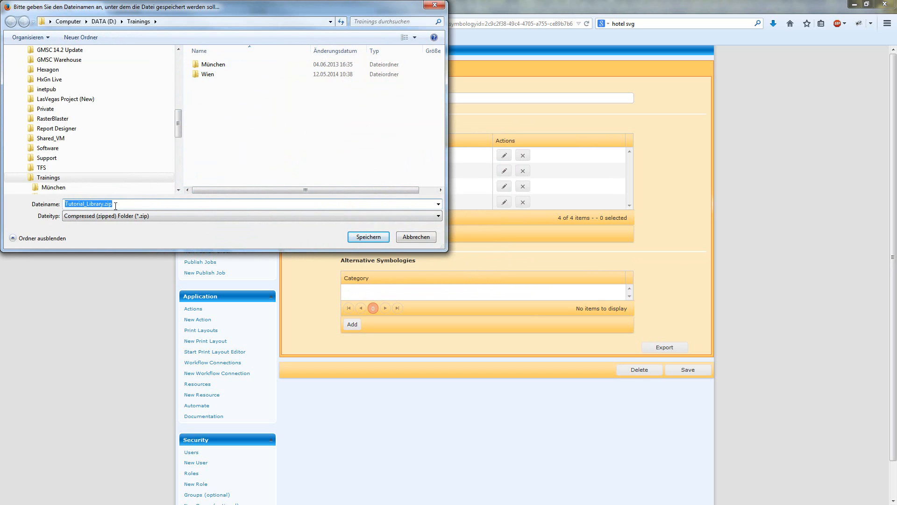
pyautogui.click(361, 239)
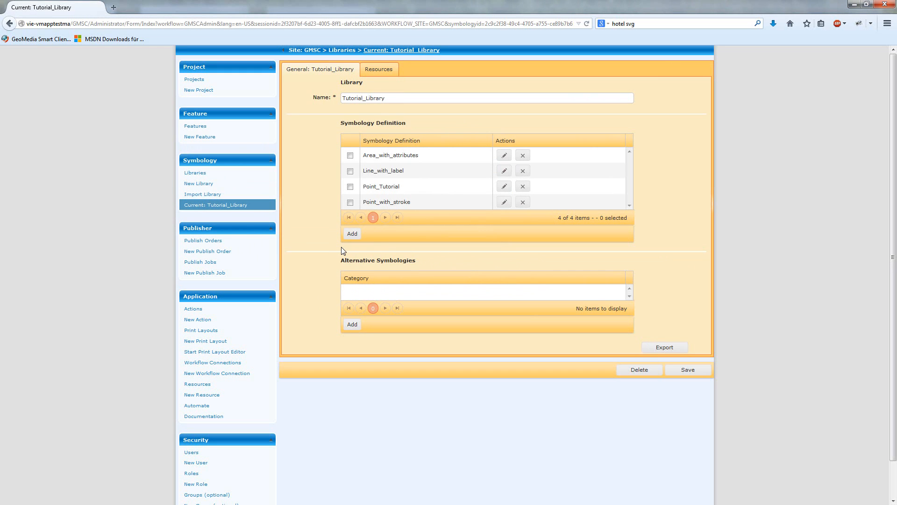
# - Switch to Windows Explorer at the downloaded Tutorial_Library.zip and examine the full names of the XML files in its Tutorial_Library folder
pyautogui.click(774, 24)
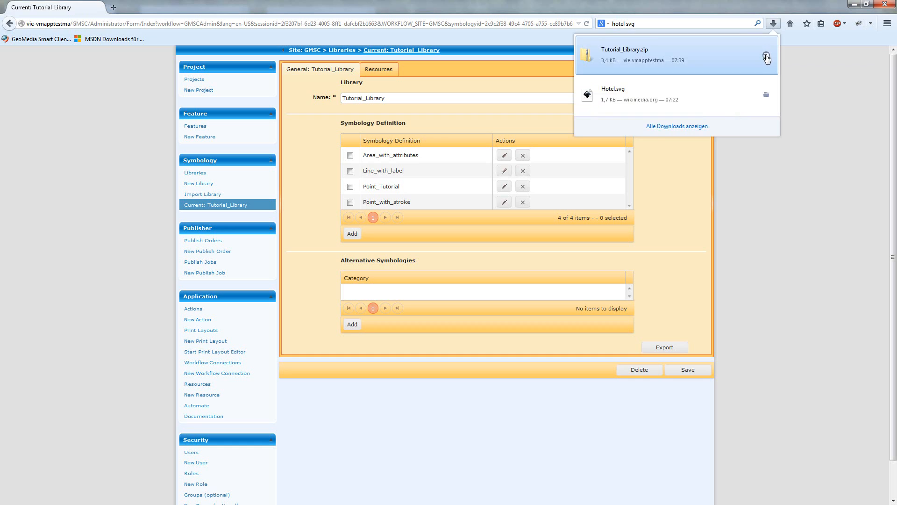
pyautogui.click(767, 56)
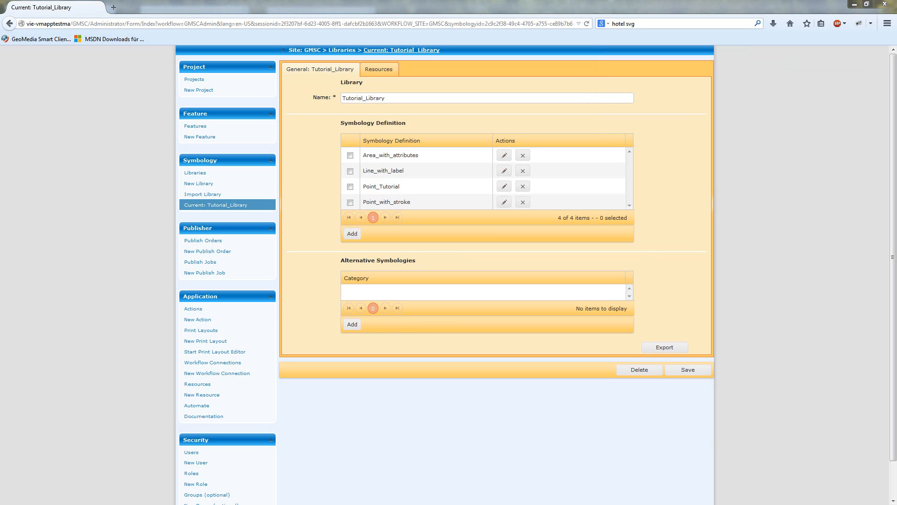
pyautogui.moveTo(0, 31); pyautogui.dragTo(346, 43)
pyautogui.doubleClick(347, 43)
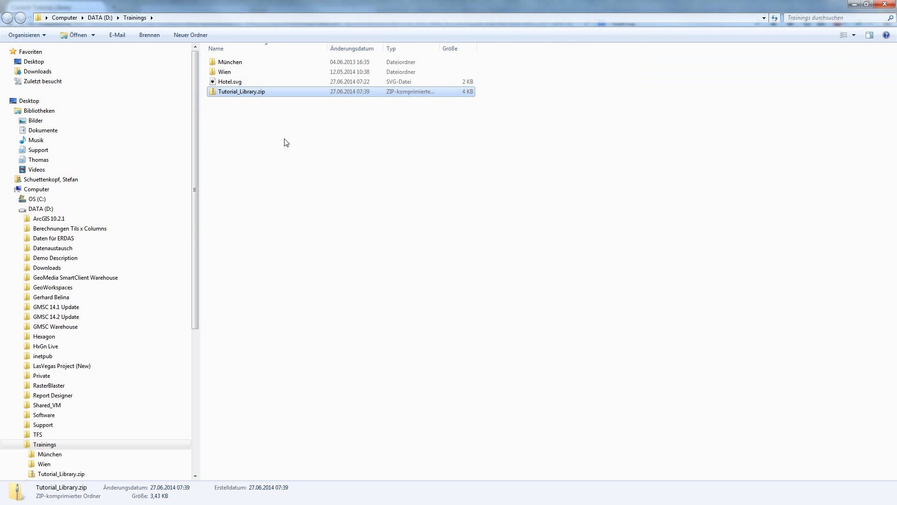
pyautogui.doubleClick(259, 95)
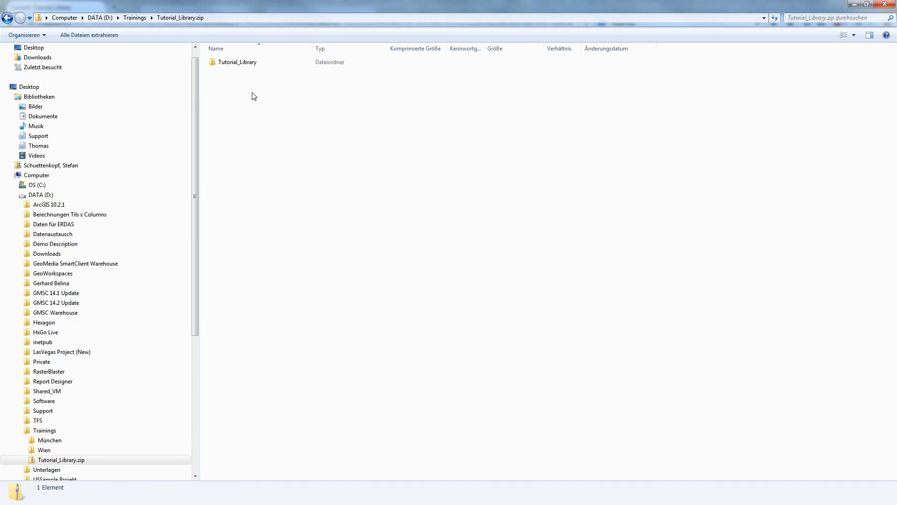
pyautogui.doubleClick(240, 64)
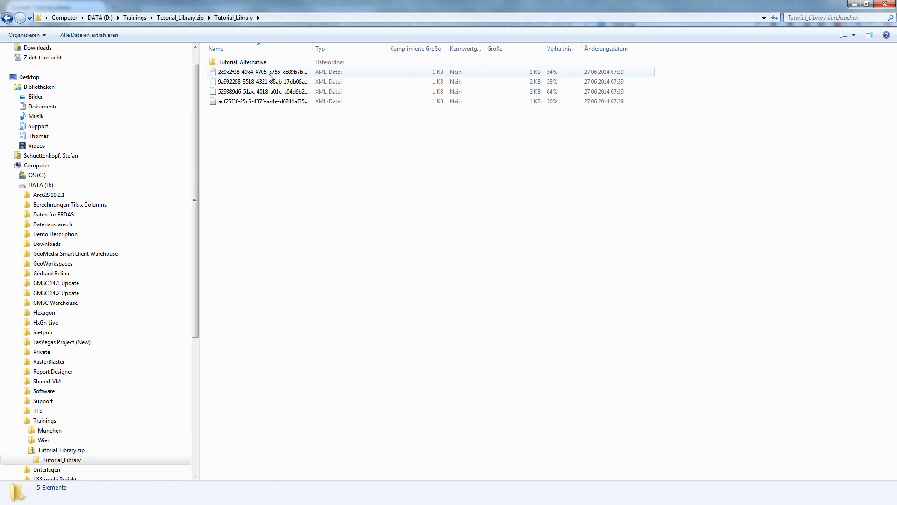
pyautogui.moveTo(313, 50); pyautogui.dragTo(431, 53)
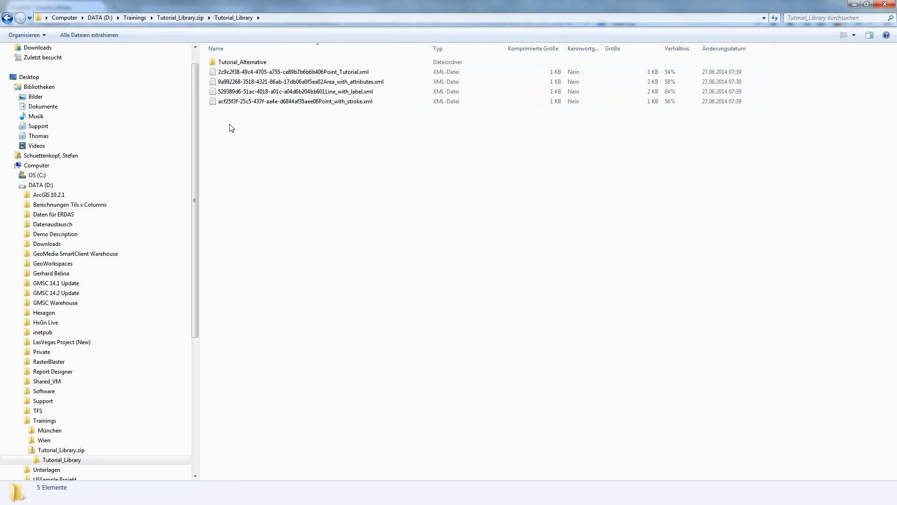
# - Inspect the full file name inside the archive's Tutorial_Alternative subfolder, and close the file window
pyautogui.doubleClick(239, 63)
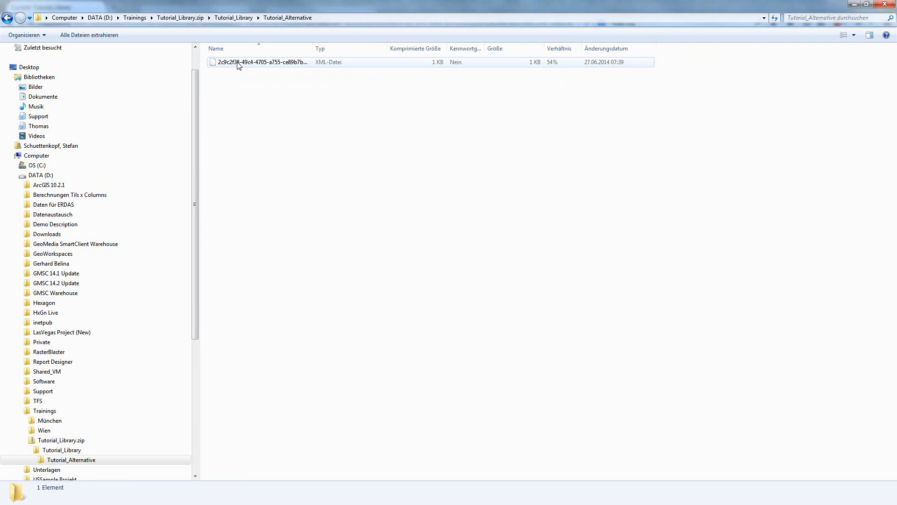
pyautogui.moveTo(312, 47); pyautogui.dragTo(401, 47)
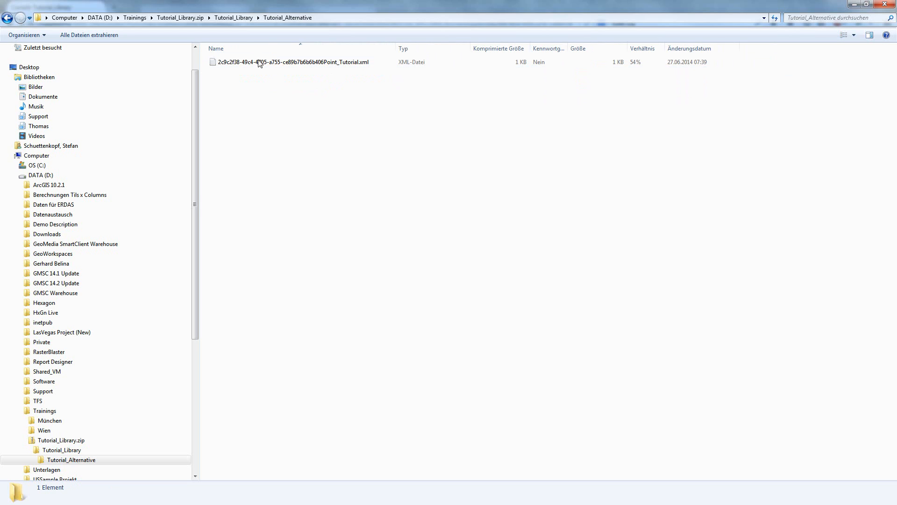
pyautogui.click(237, 17)
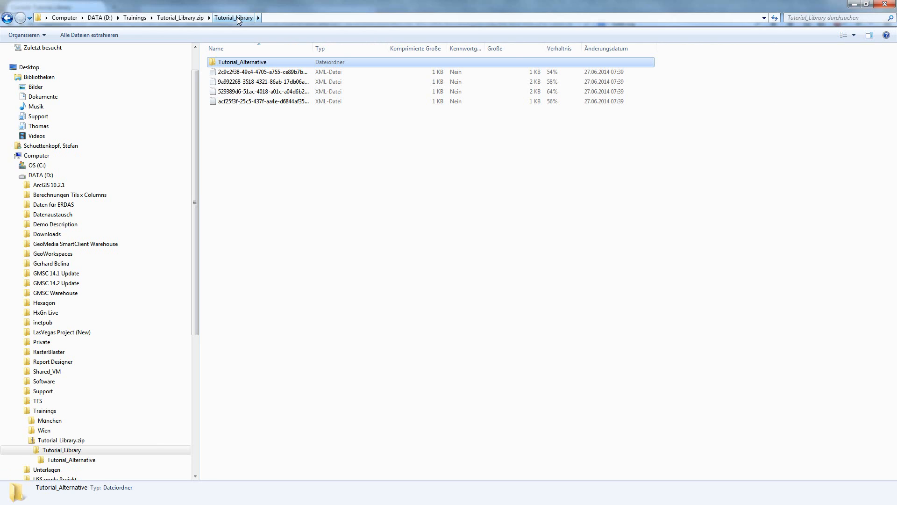
pyautogui.click(885, 6)
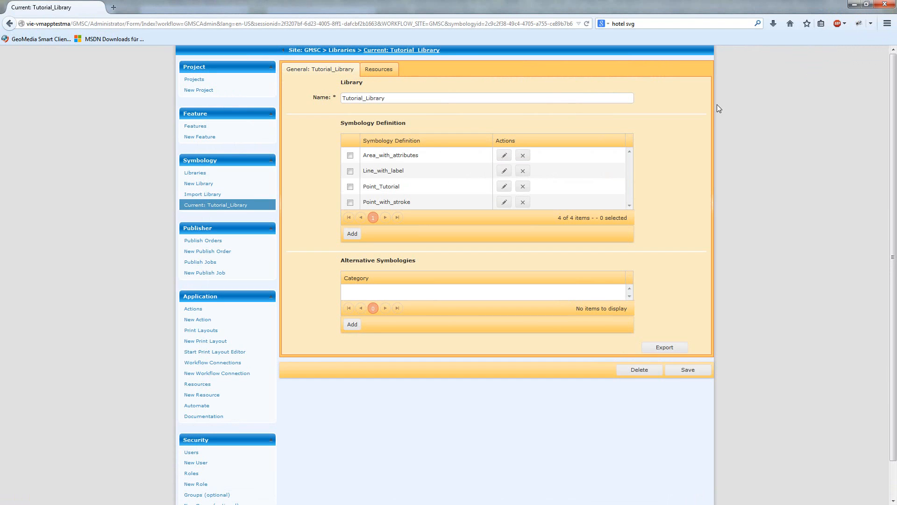
# - Delete Tutorial_Library from the symbology libraries and confirm its removal
pyautogui.click(631, 370)
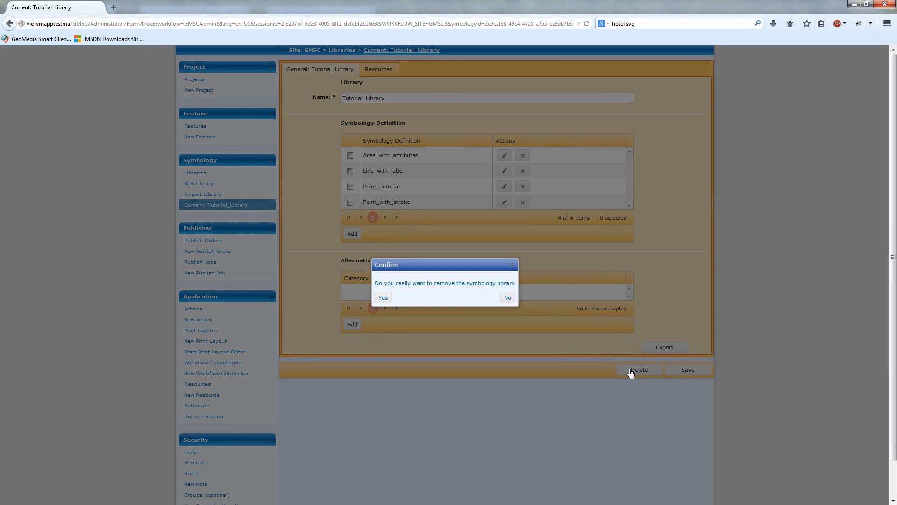
pyautogui.click(384, 297)
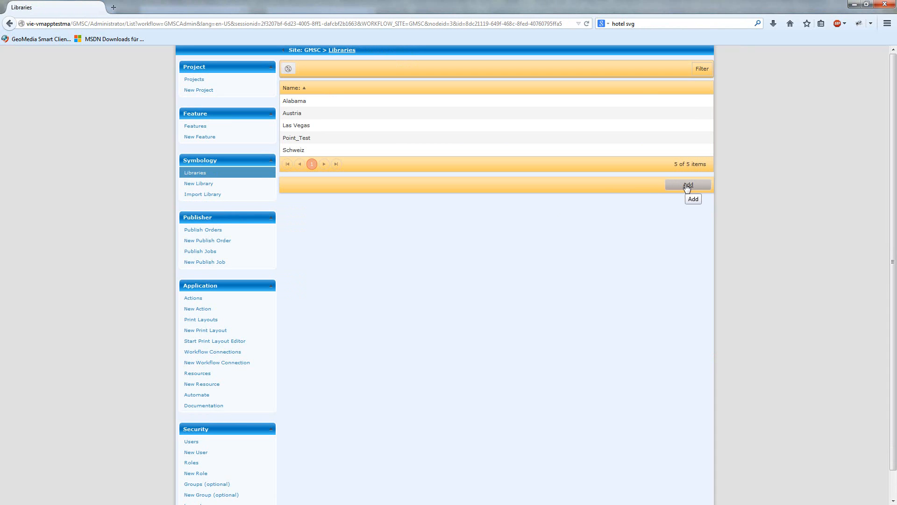
# - Import Tutorial_Library.zip from the Trainings folder on drive D as a library, and check Point_Tutorial's alternative symbologies
pyautogui.click(218, 197)
pyautogui.click(366, 90)
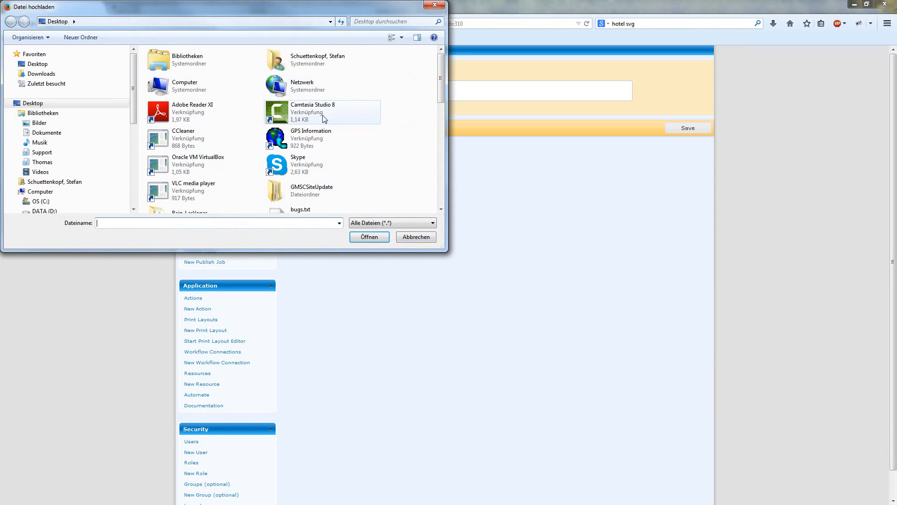
pyautogui.moveTo(136, 91); pyautogui.dragTo(136, 112)
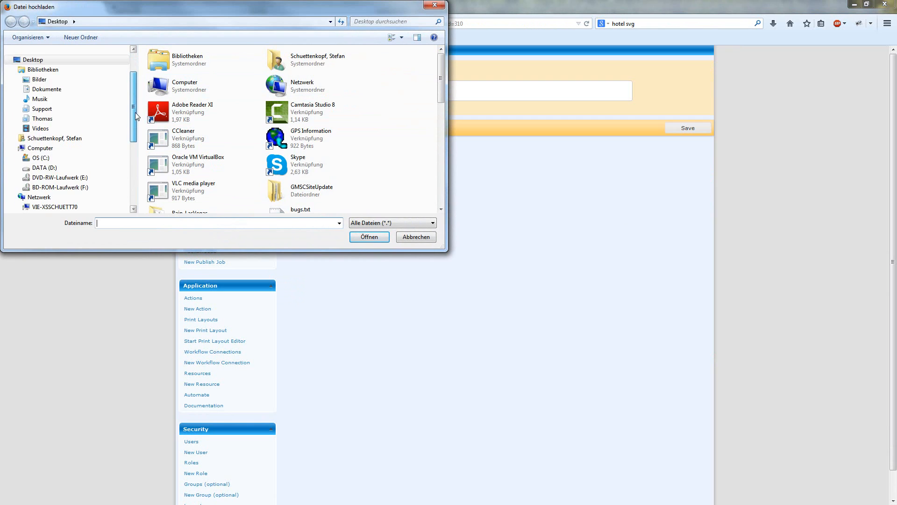
pyautogui.click(44, 167)
pyautogui.scroll(-3, 204, 170)
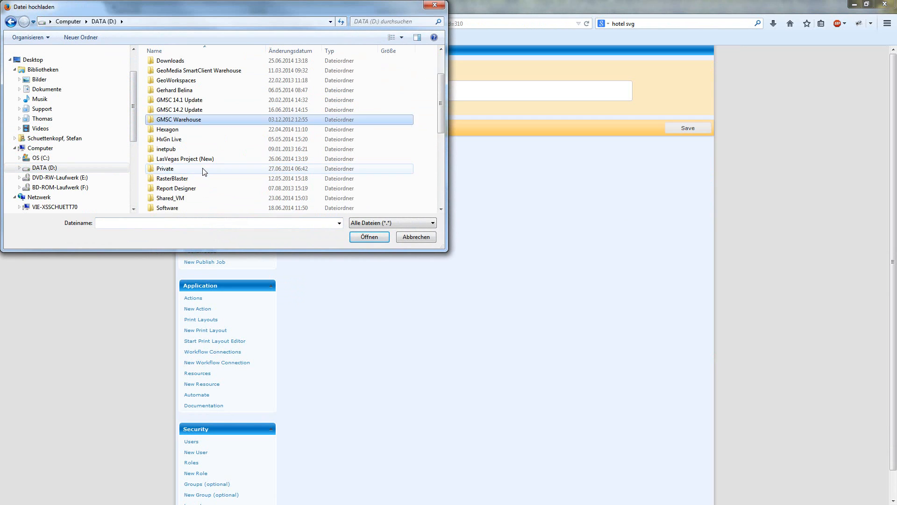
pyautogui.scroll(-1, 204, 172)
pyautogui.doubleClick(171, 208)
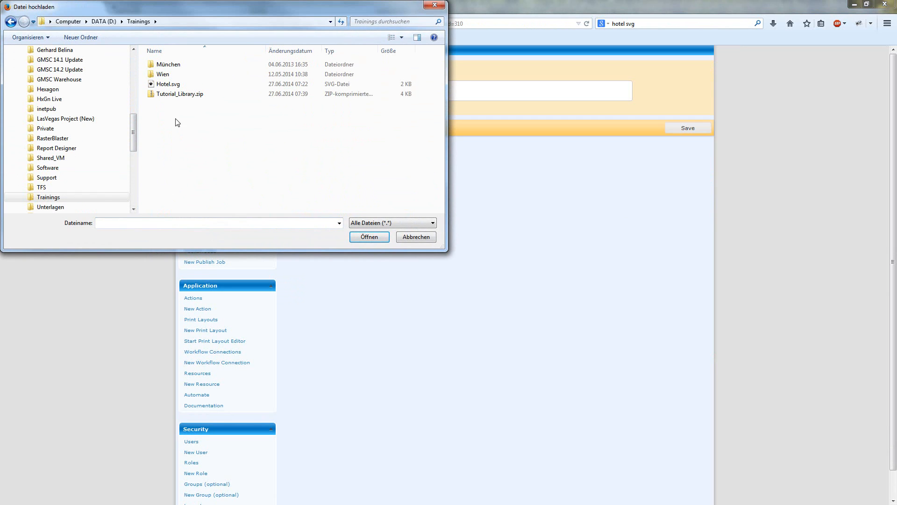
pyautogui.click(182, 95)
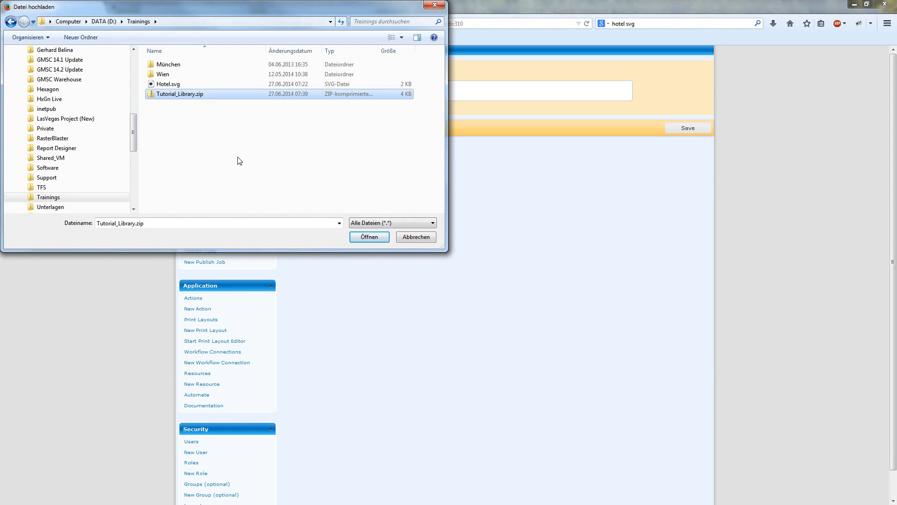
pyautogui.click(377, 239)
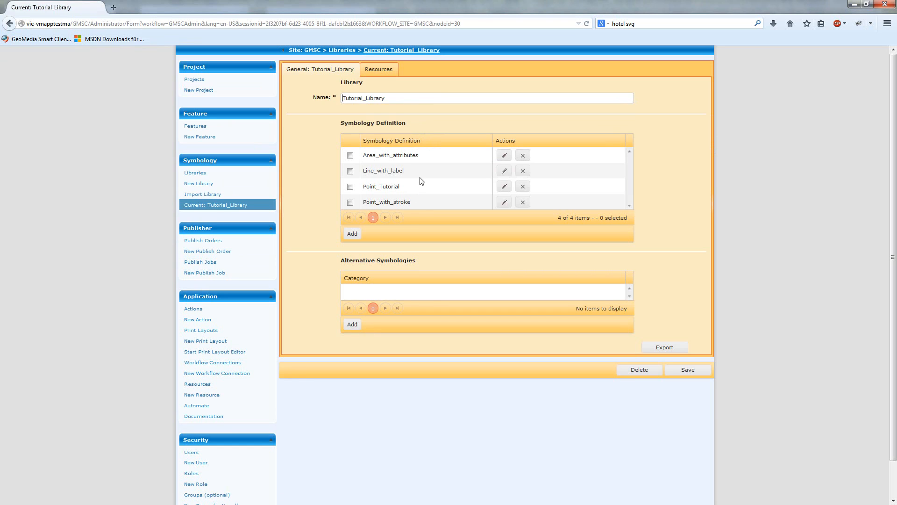
pyautogui.click(349, 187)
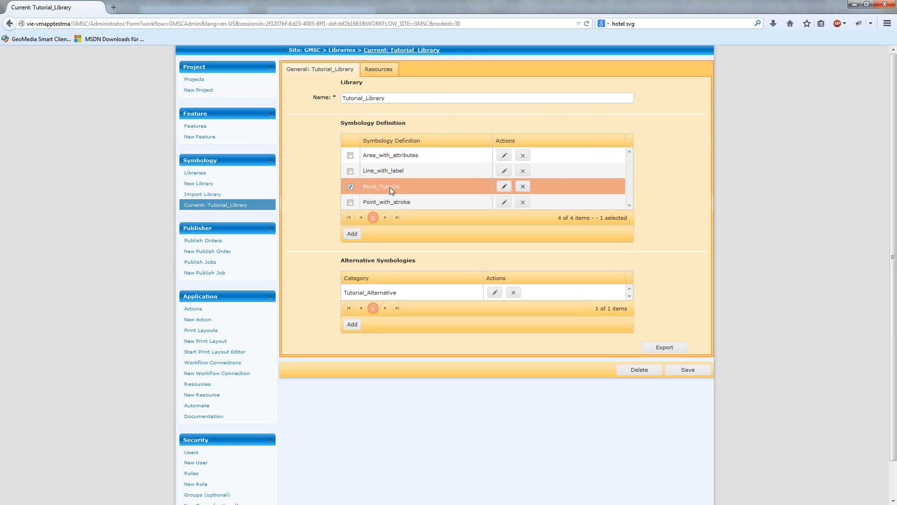
# - Deselect Point_Tutorial in the library and filter the feature list to the Las Vegas Hardening project
pyautogui.click(351, 188)
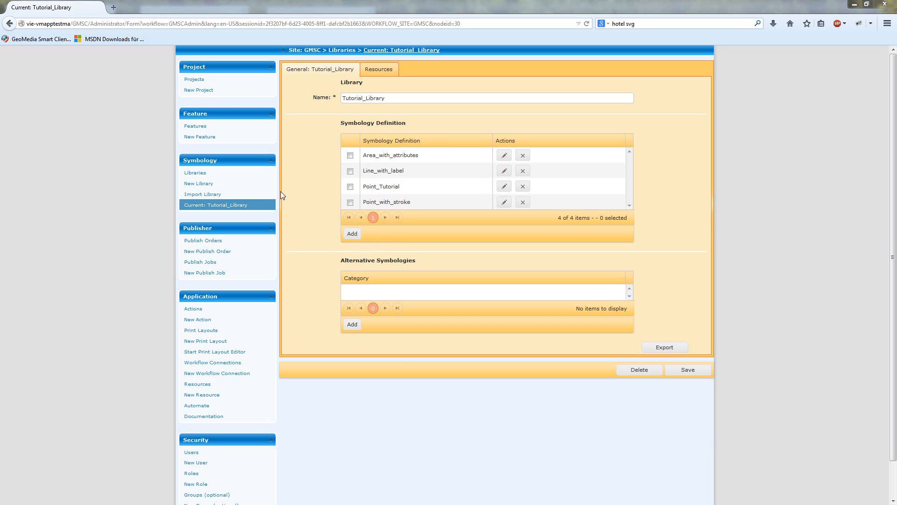
pyautogui.click(200, 127)
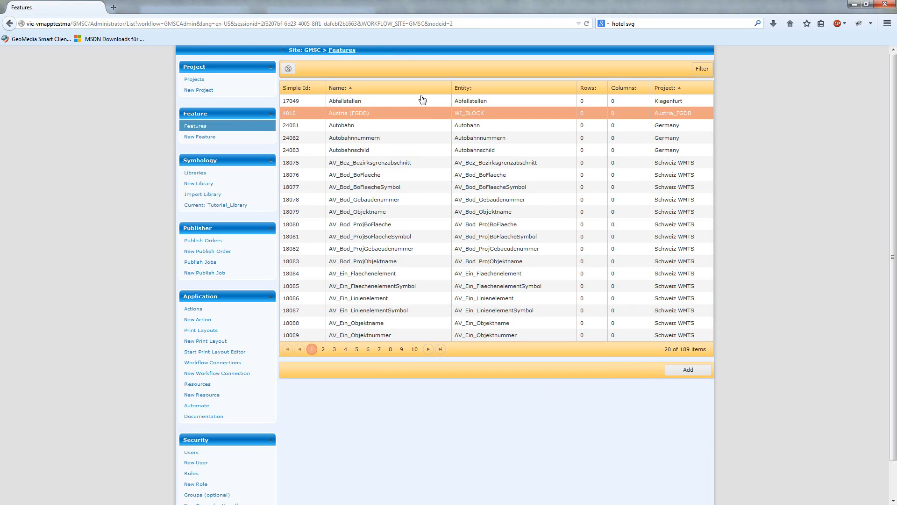
pyautogui.click(702, 69)
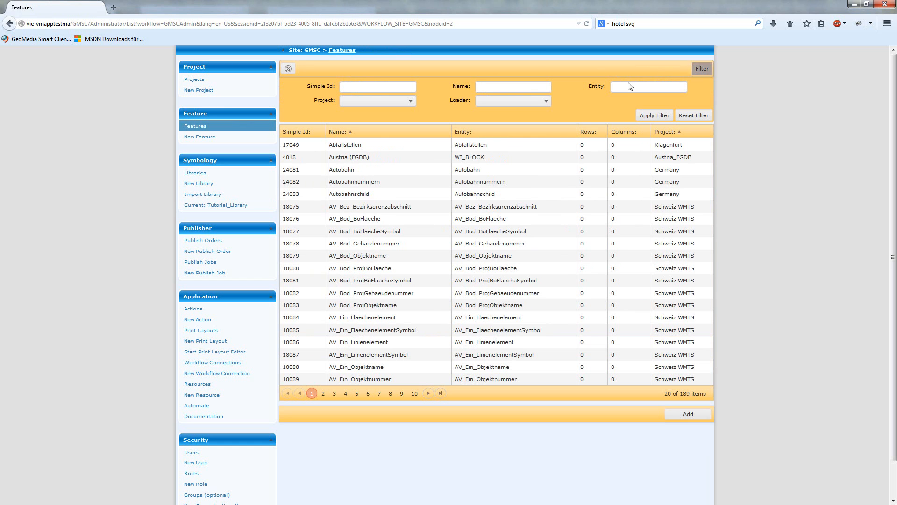
pyautogui.click(401, 101)
pyautogui.scroll(-2, 375, 170)
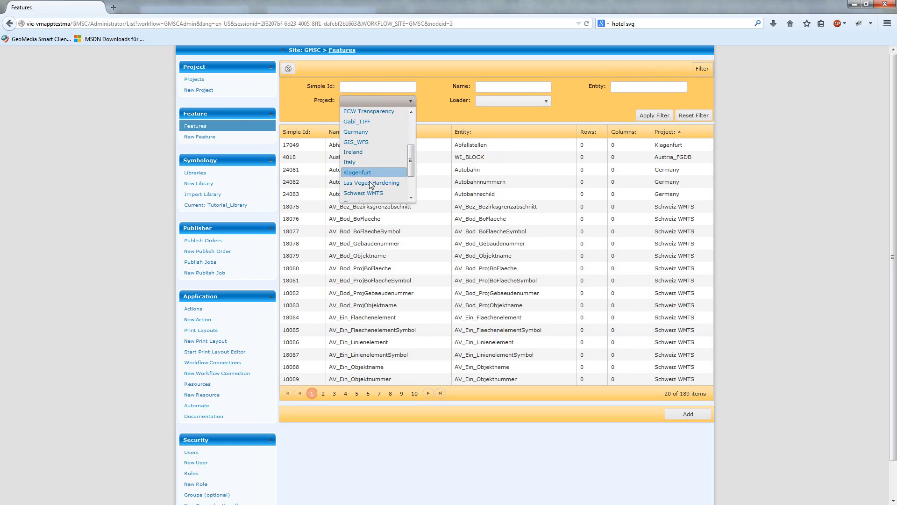
pyautogui.click(372, 185)
pyautogui.click(660, 115)
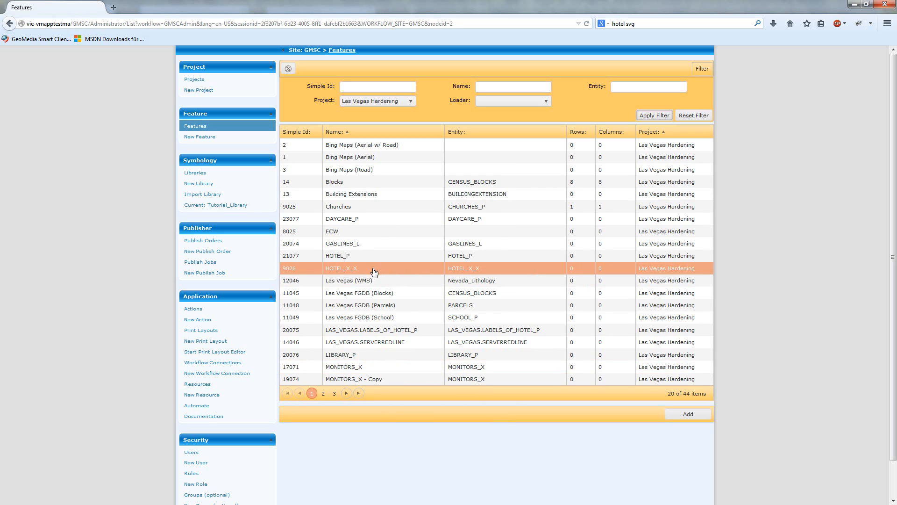
# - Assign the Point_Tutorial symbology from Tutorial_Library to the Hotels display rule of feature HOTEL_X_X, and save the feature
pyautogui.click(373, 274)
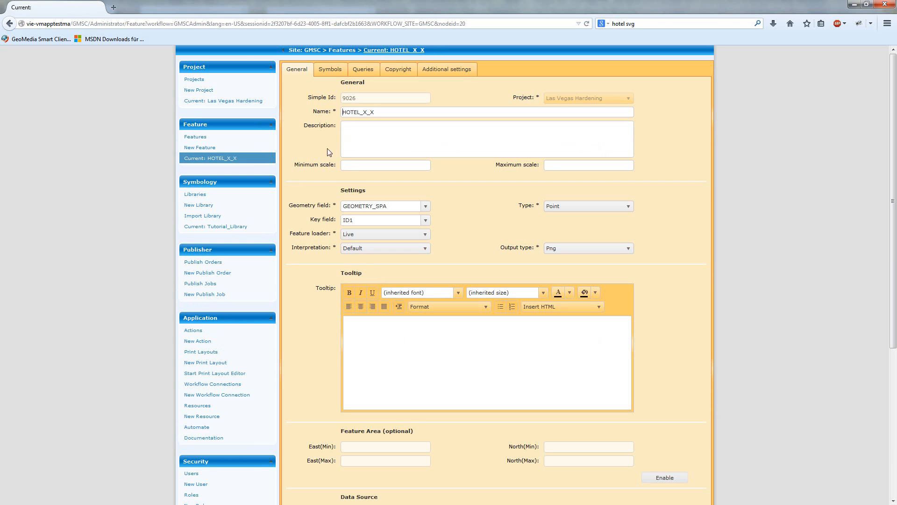
pyautogui.click(329, 73)
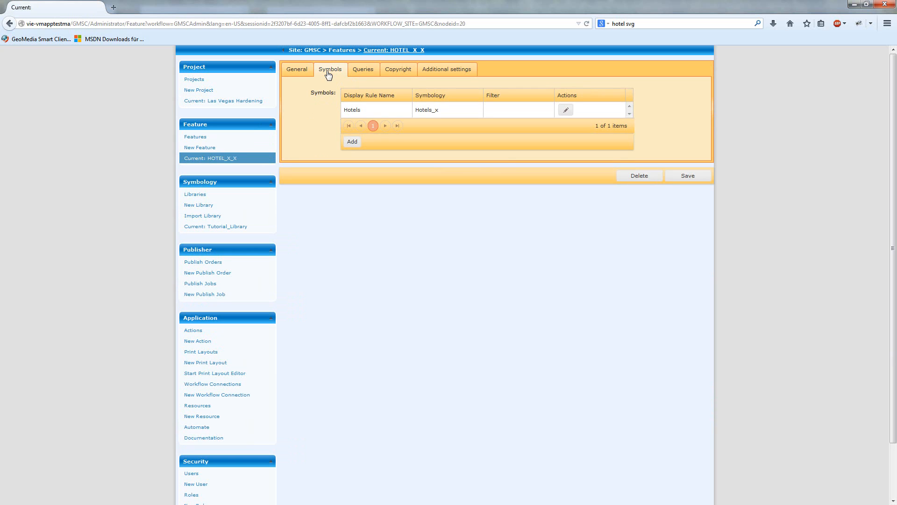
pyautogui.click(566, 110)
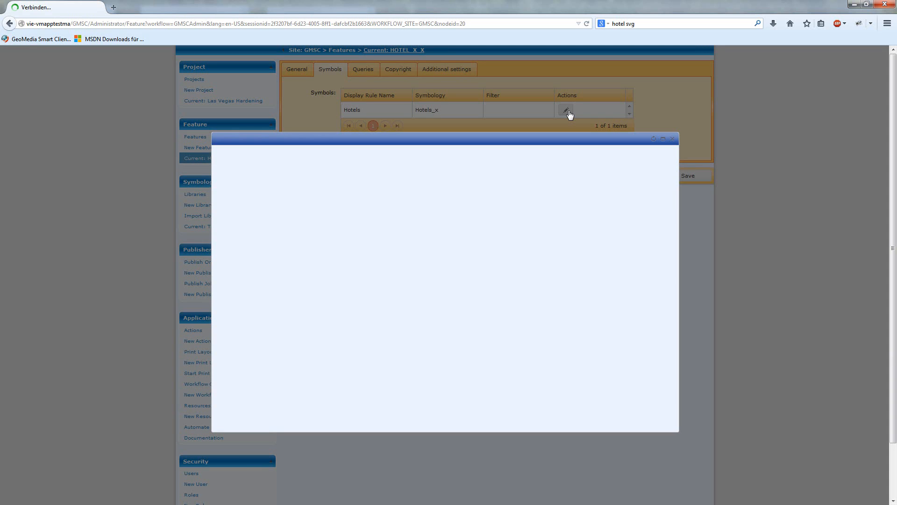
pyautogui.click(361, 194)
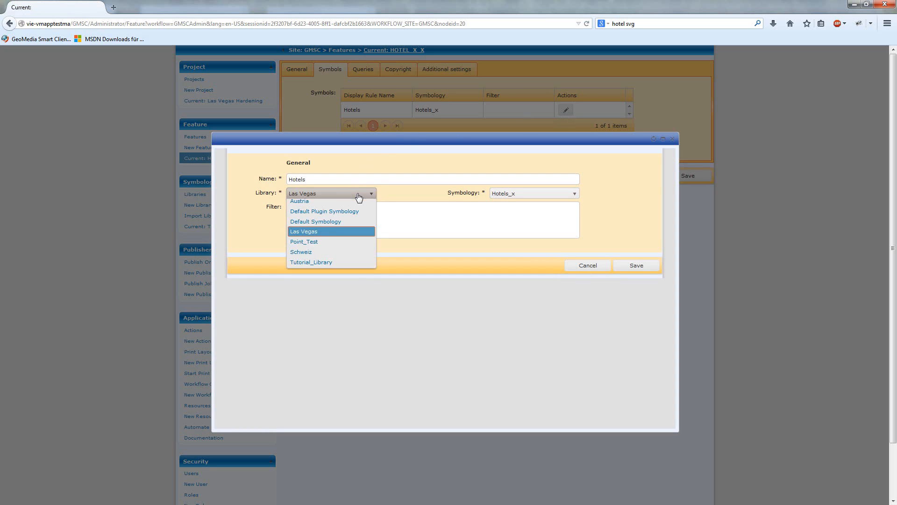
pyautogui.click(317, 286)
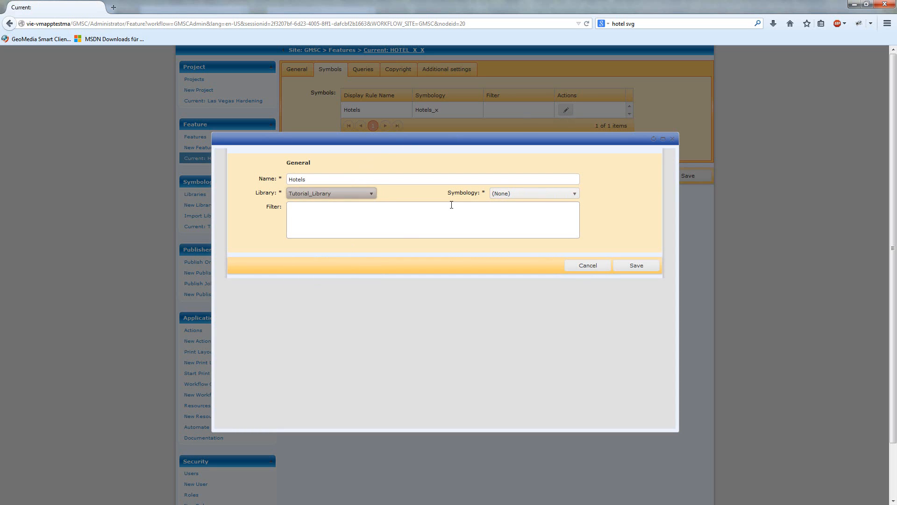
pyautogui.click(525, 191)
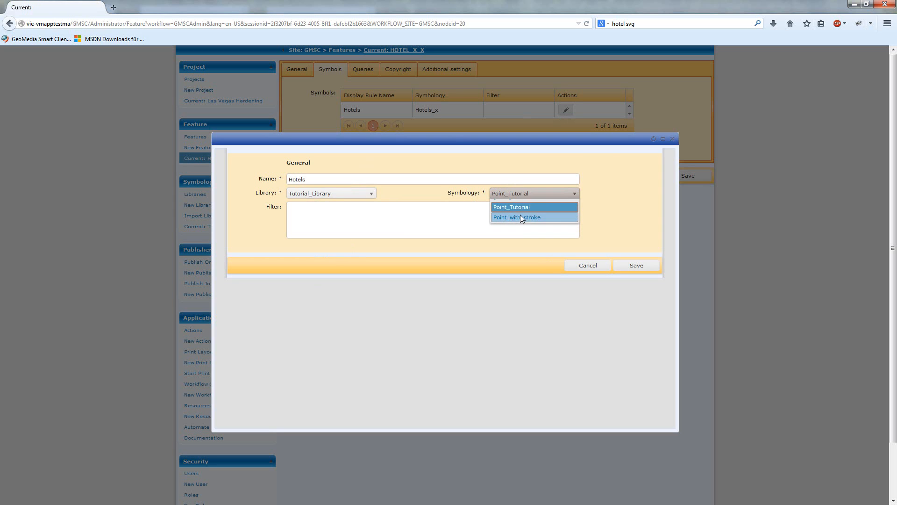
pyautogui.click(521, 215)
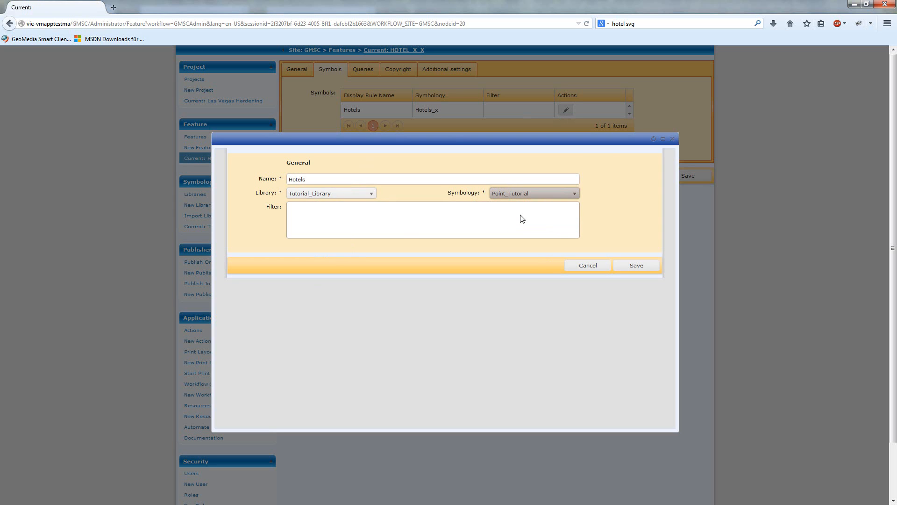
pyautogui.click(636, 266)
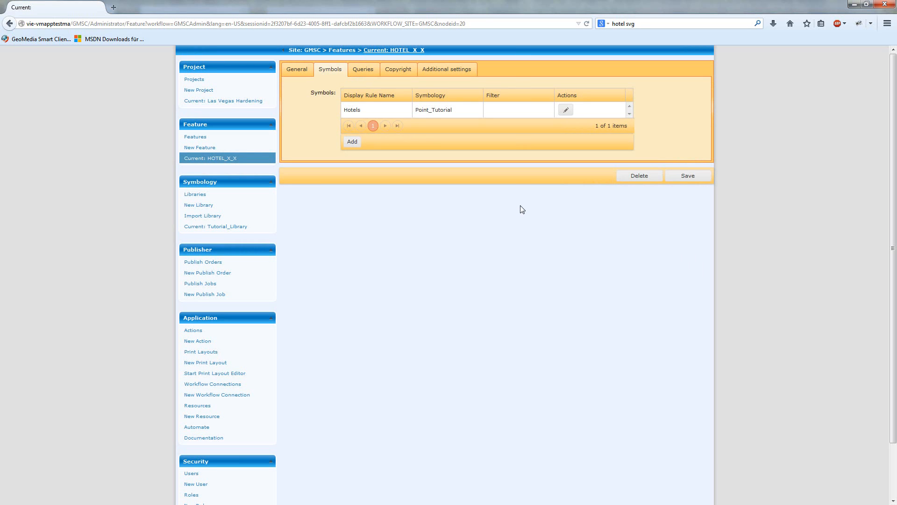
pyautogui.click(683, 178)
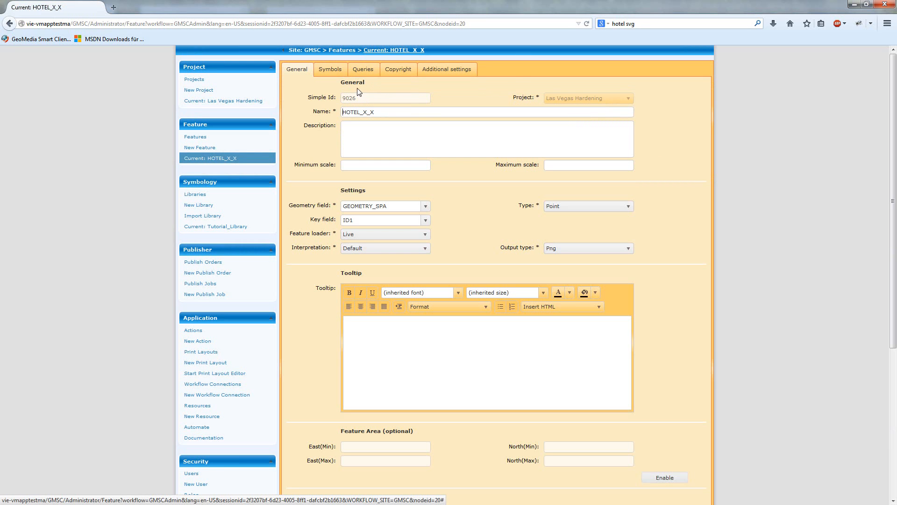
# - Assign the Area_with_attributes symbology from Tutorial_Library to the Default display rule of the Schools feature, and save the feature
pyautogui.click(345, 52)
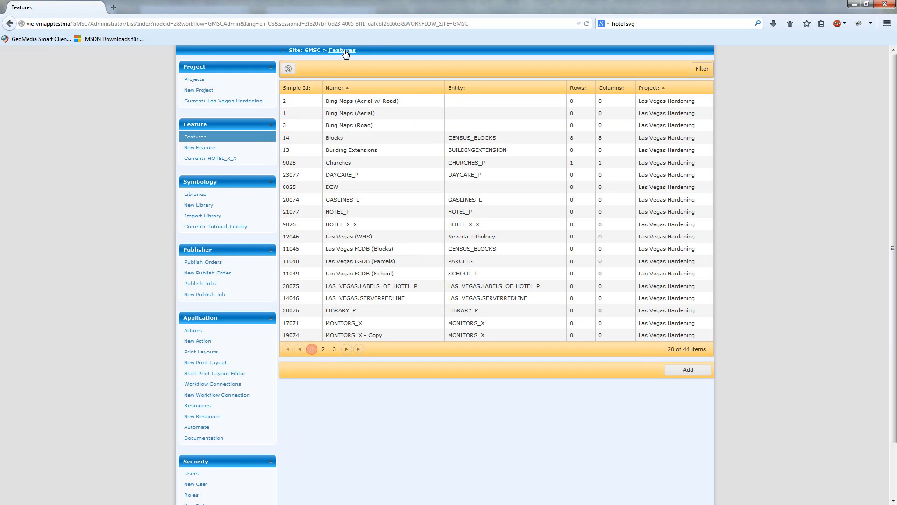
pyautogui.click(323, 350)
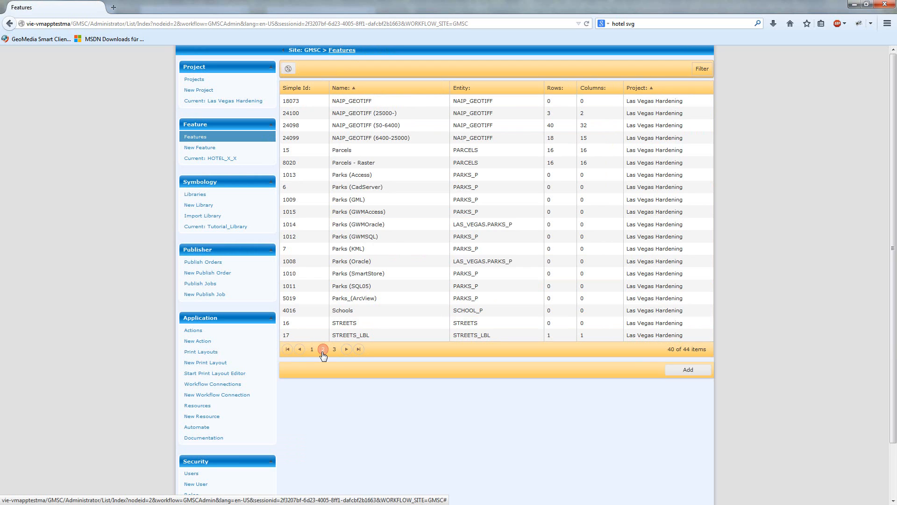
pyautogui.click(364, 313)
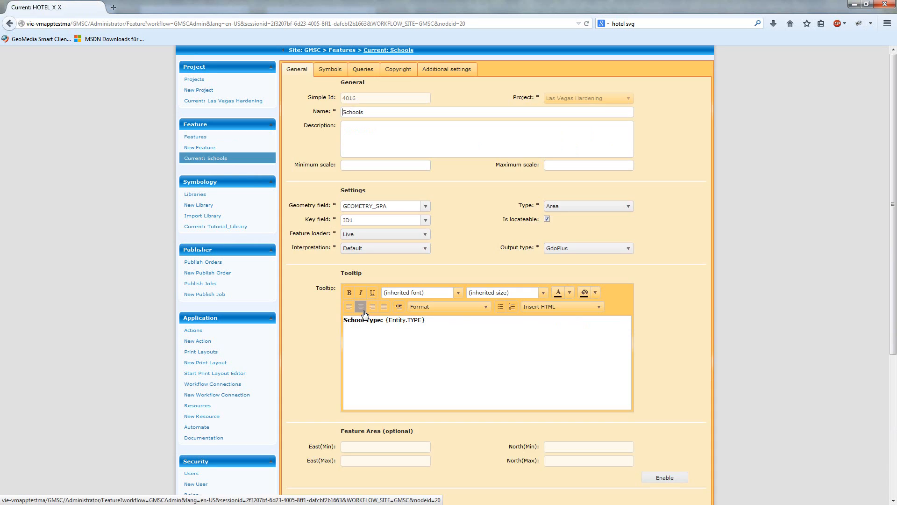
pyautogui.click(332, 73)
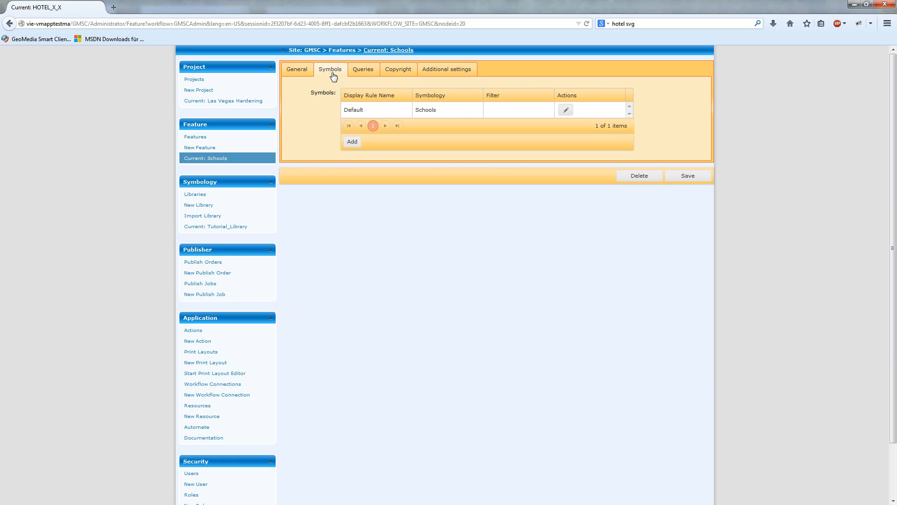
pyautogui.click(565, 110)
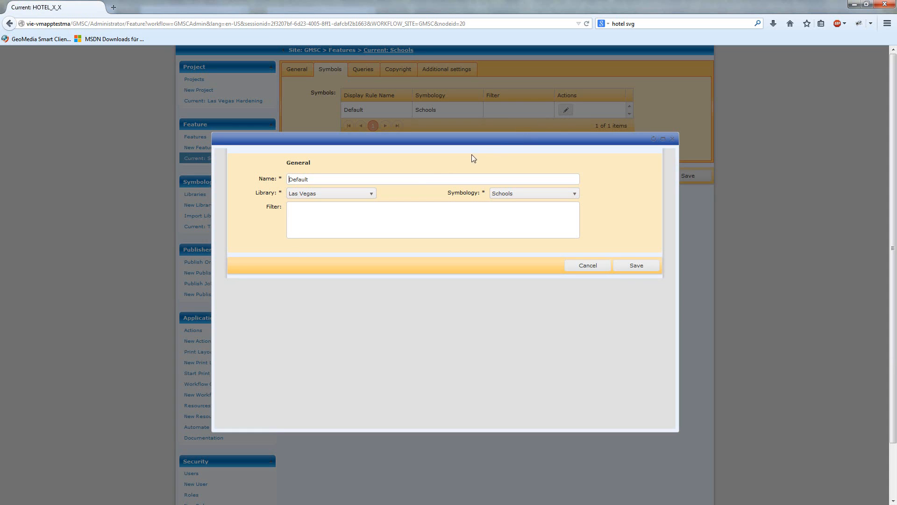
pyautogui.click(369, 195)
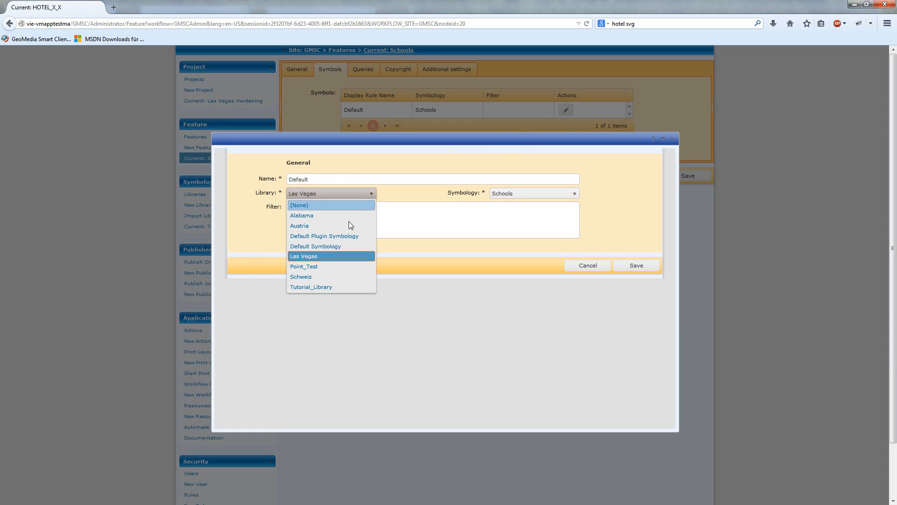
pyautogui.click(318, 286)
pyautogui.click(529, 194)
pyautogui.click(524, 211)
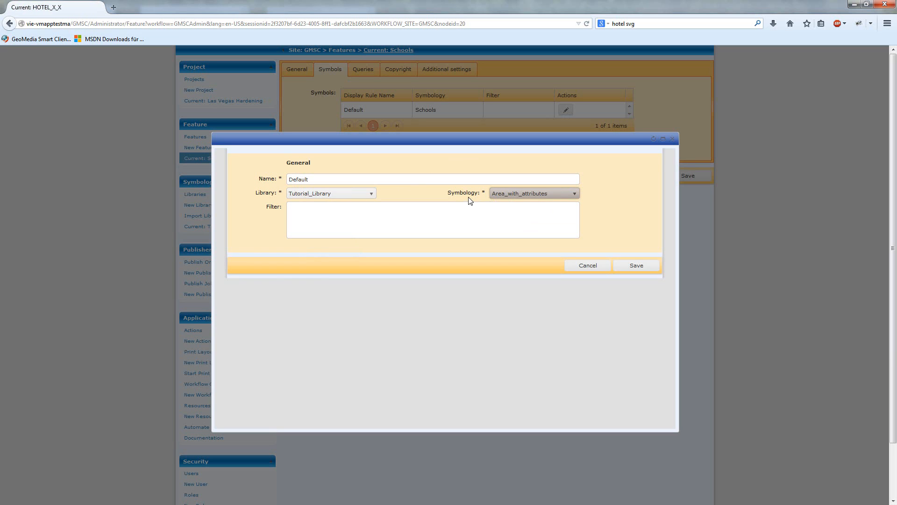
pyautogui.click(633, 270)
pyautogui.click(690, 177)
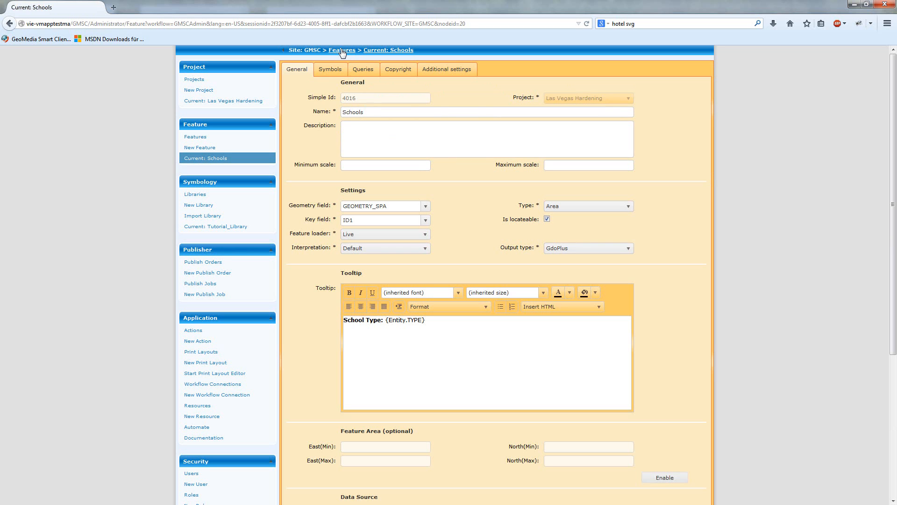
# - Assign the Line_with_label symbology from Tutorial_Library to the Default display rule of the STREETS feature and return to the feature list
pyautogui.click(342, 51)
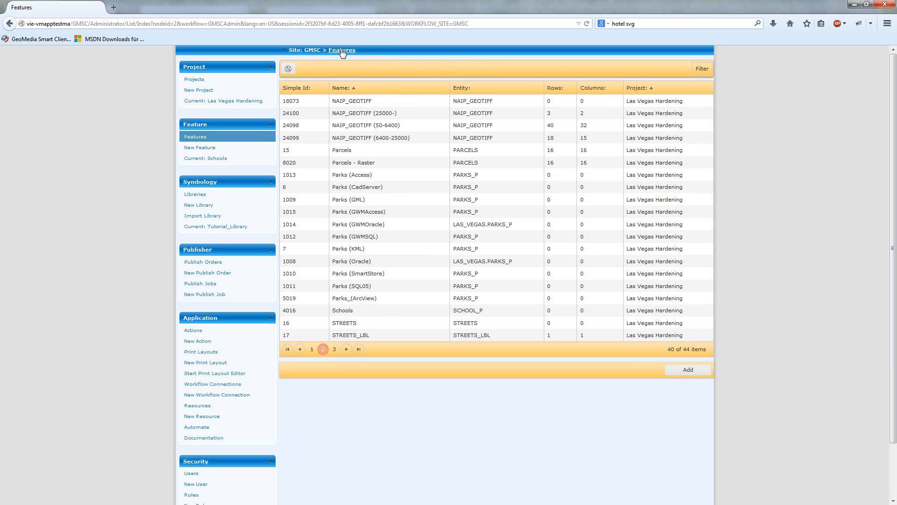
pyautogui.click(351, 324)
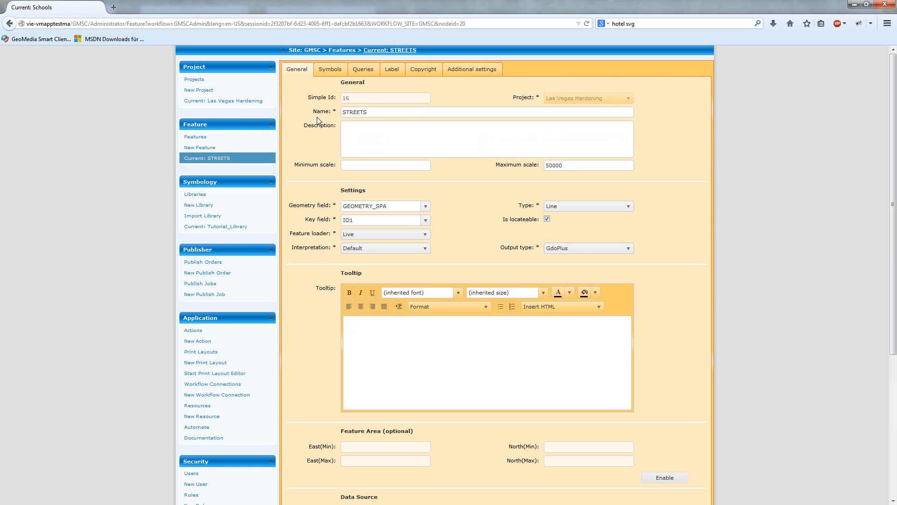
pyautogui.click(334, 72)
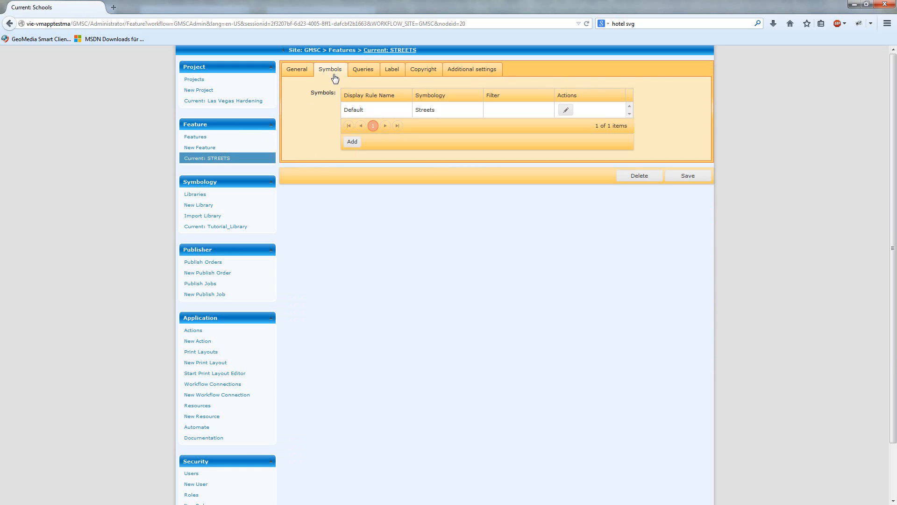
pyautogui.click(565, 109)
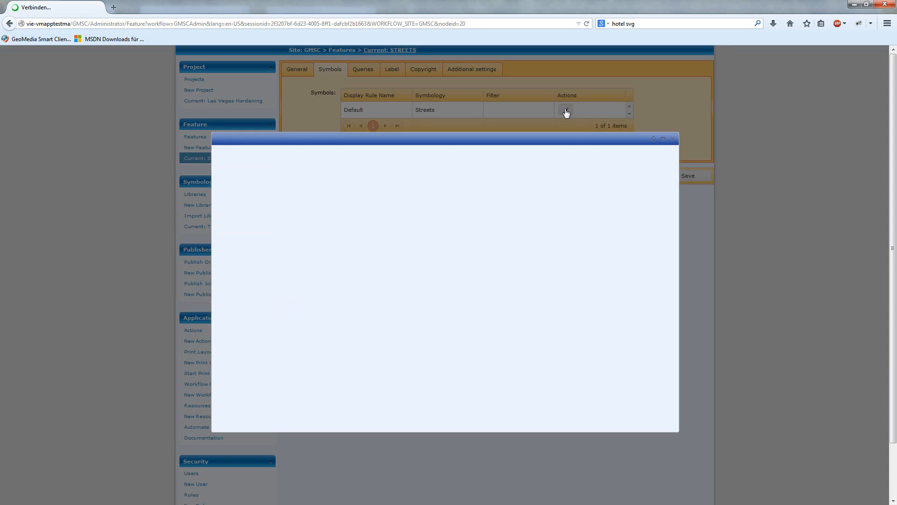
pyautogui.click(364, 200)
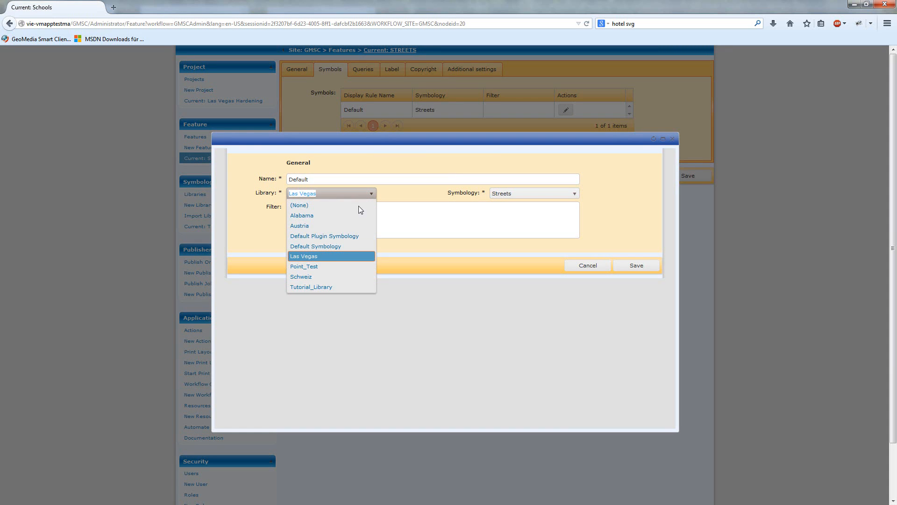
pyautogui.click(321, 286)
pyautogui.click(525, 199)
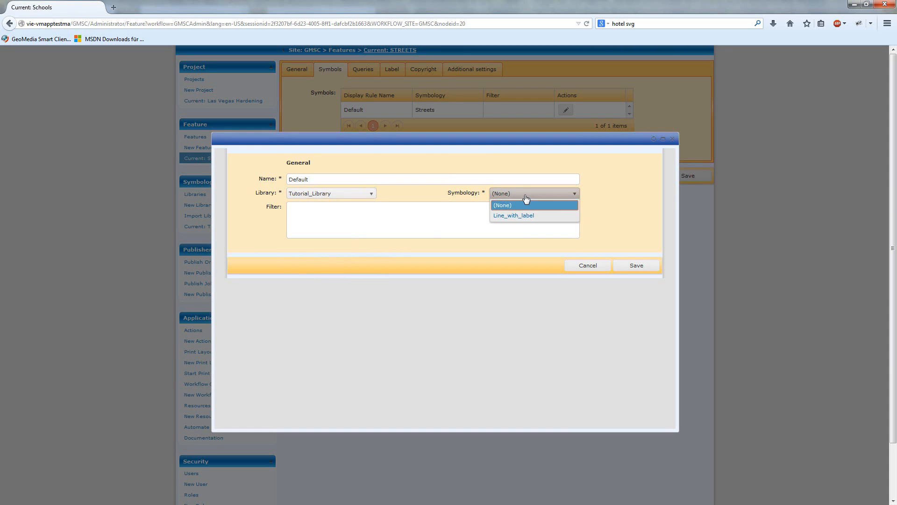
pyautogui.click(523, 214)
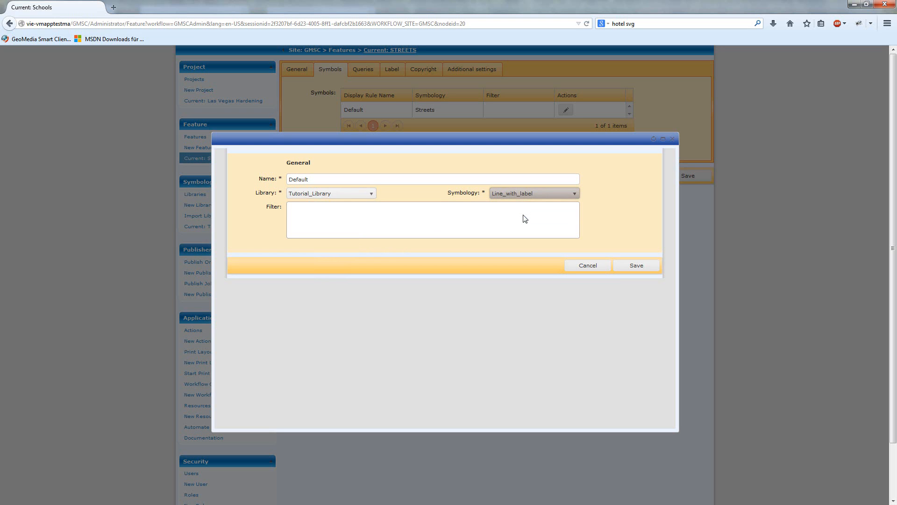
pyautogui.click(635, 266)
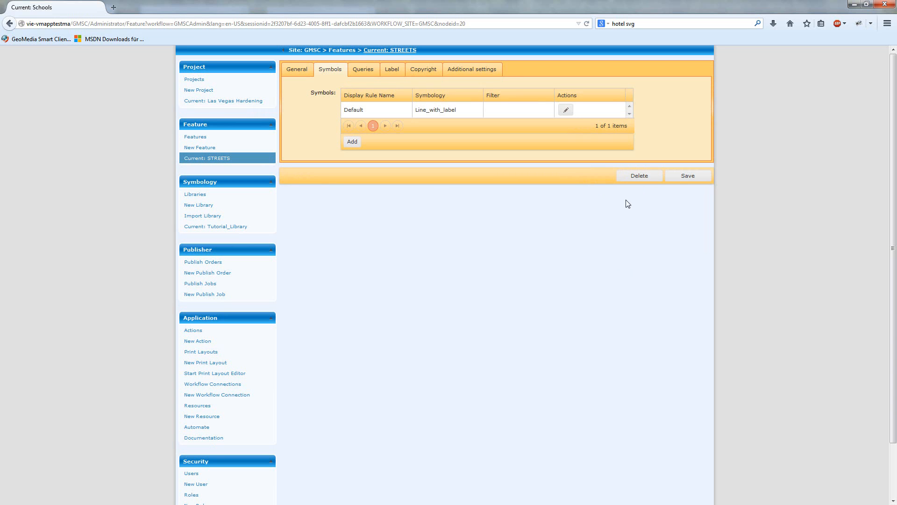
pyautogui.click(342, 52)
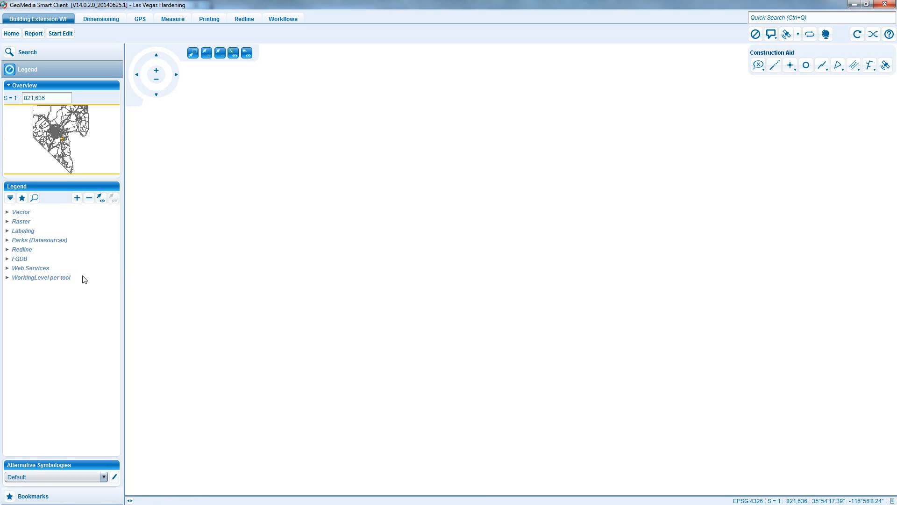
# - In the GeoMedia Smart Client map window, display Schools from the Vector legend group and zoom in on part of the school cluster
pyautogui.click(8, 213)
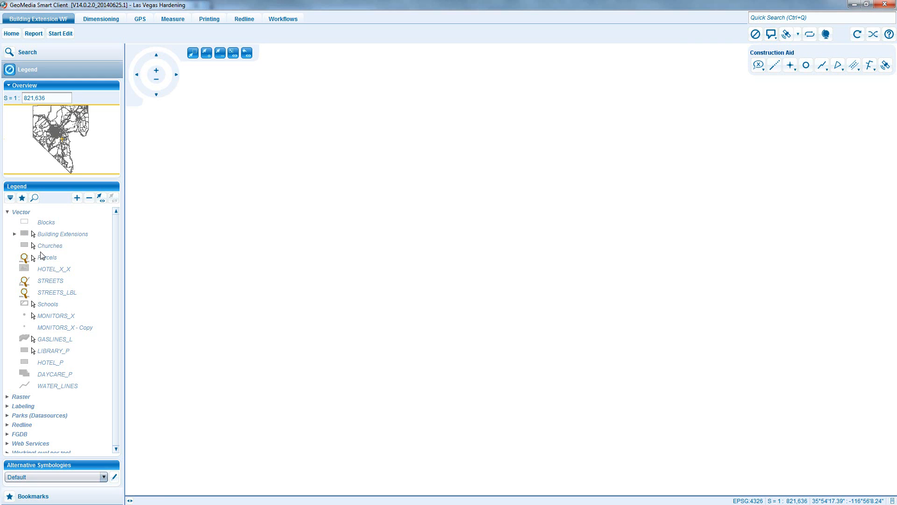
pyautogui.rightClick(45, 305)
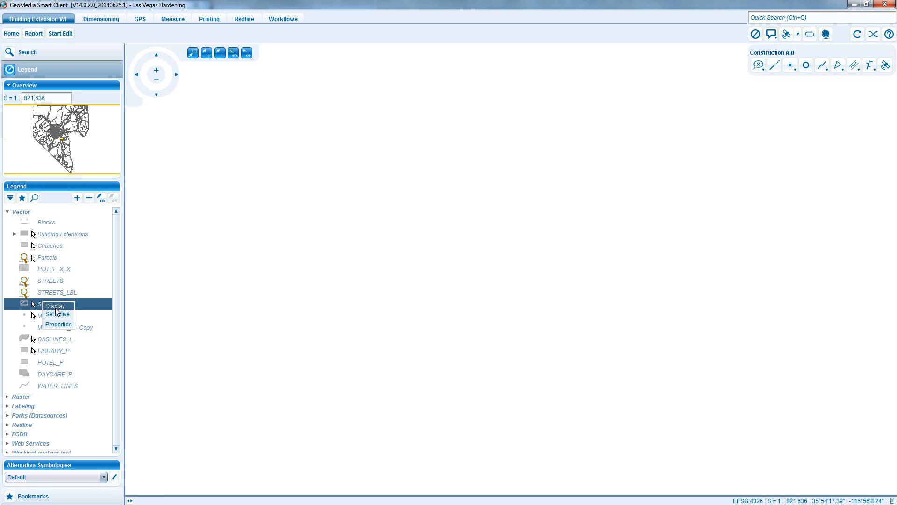
pyautogui.click(56, 313)
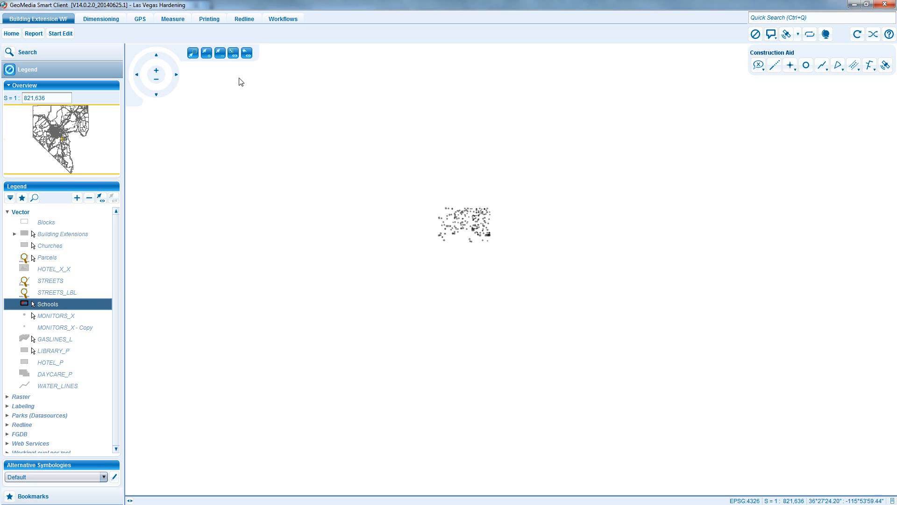
pyautogui.click(193, 53)
pyautogui.moveTo(455, 220); pyautogui.dragTo(469, 232)
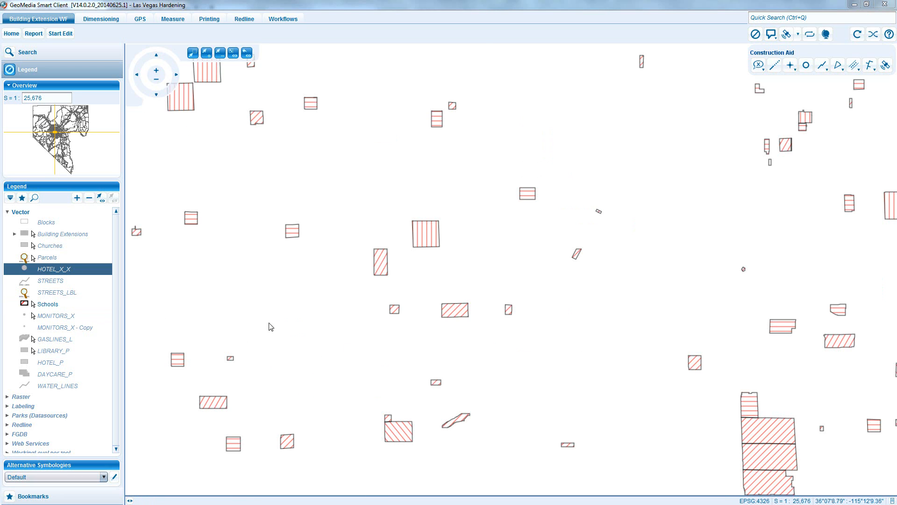
# - Hide the Schools feature on the map and display HOTEL_X_X from the Vector legend group instead
pyautogui.rightClick(48, 303)
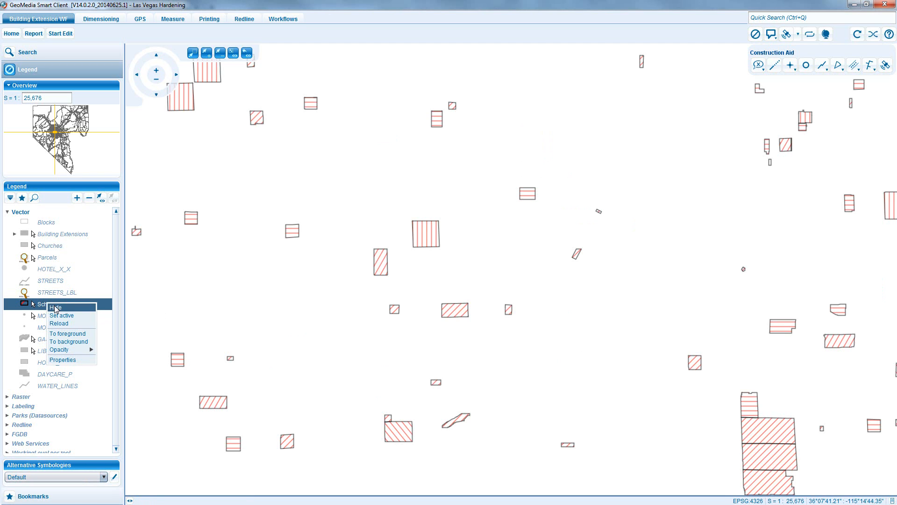
pyautogui.click(55, 307)
pyautogui.rightClick(49, 270)
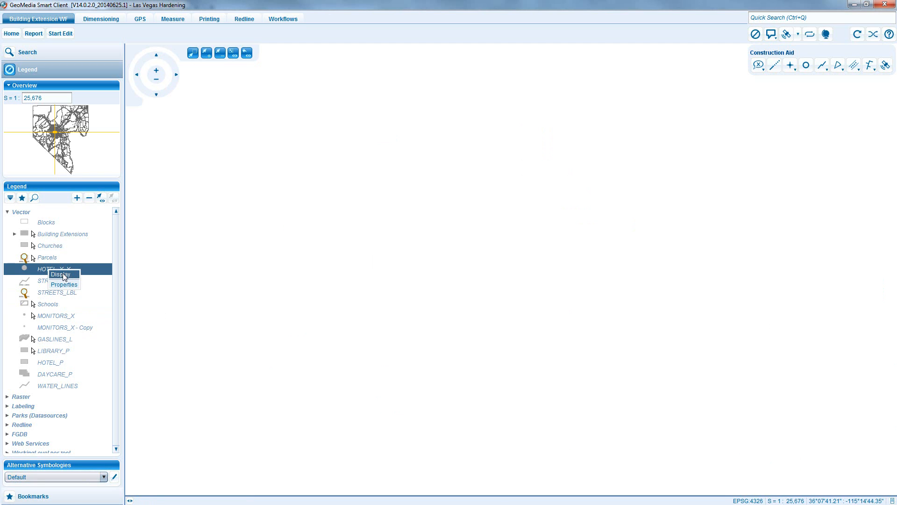
pyautogui.click(61, 274)
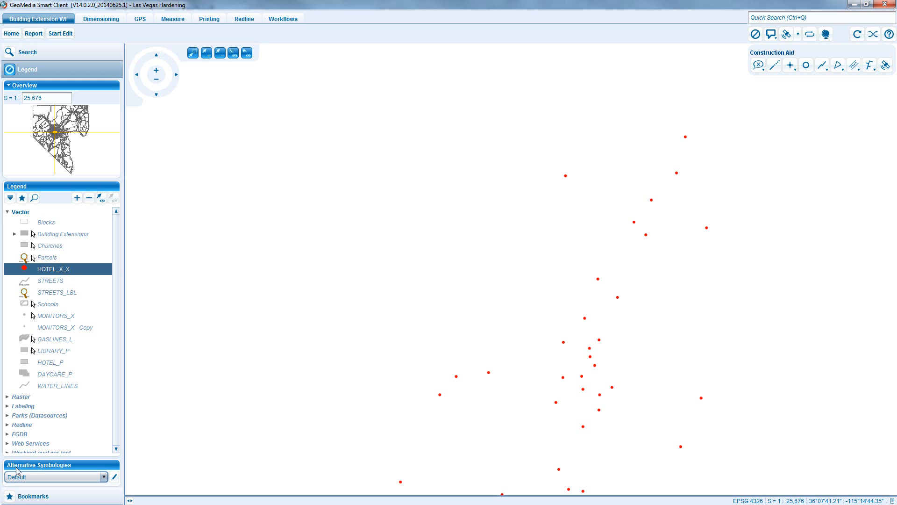
# - Compare the hotel symbols by switching the alternative symbology to Tutorial_Alternative, back to Default, and again to Tutorial_Alternative
pyautogui.click(51, 476)
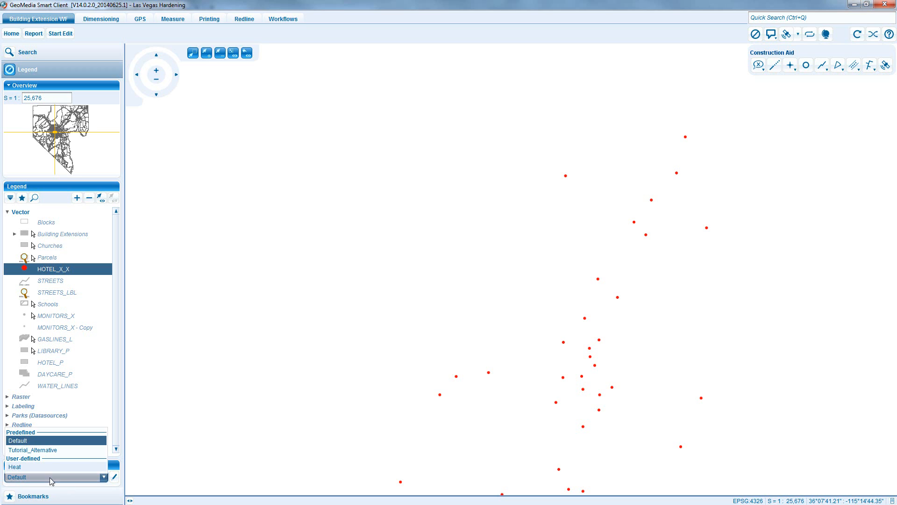
pyautogui.click(42, 450)
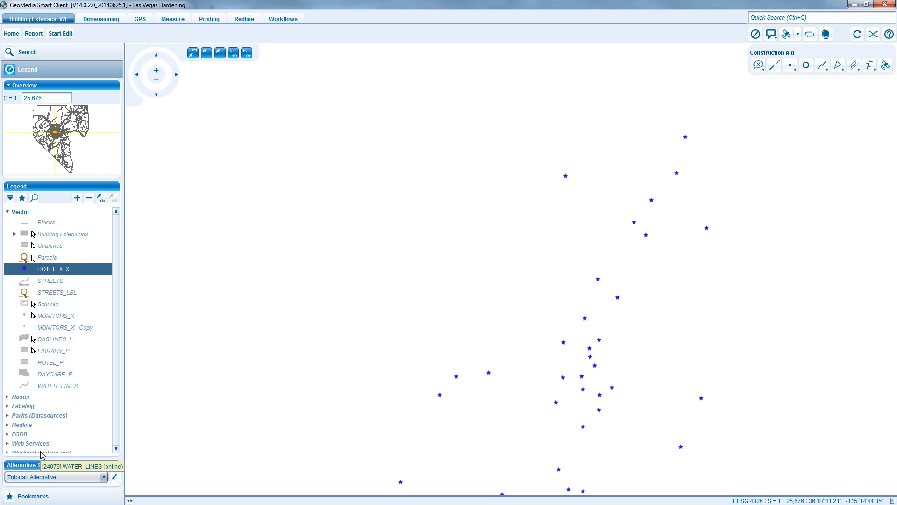
pyautogui.click(45, 475)
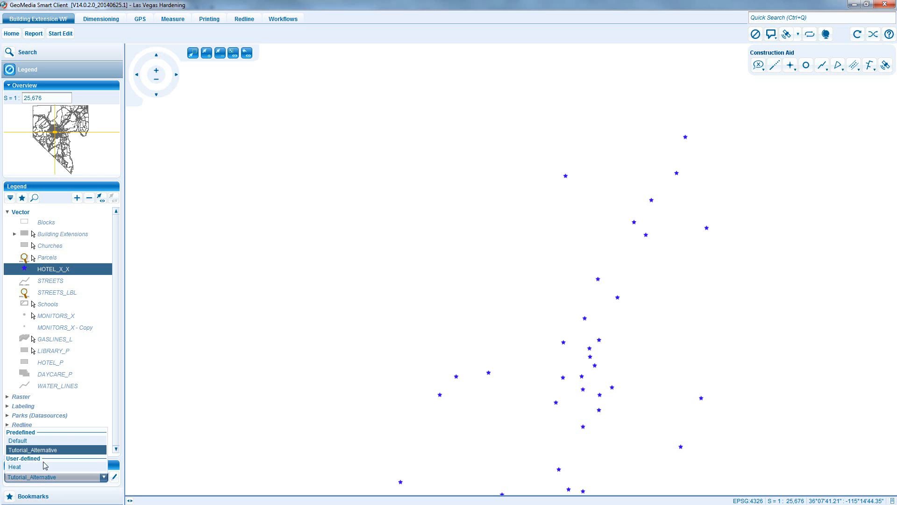
pyautogui.click(42, 444)
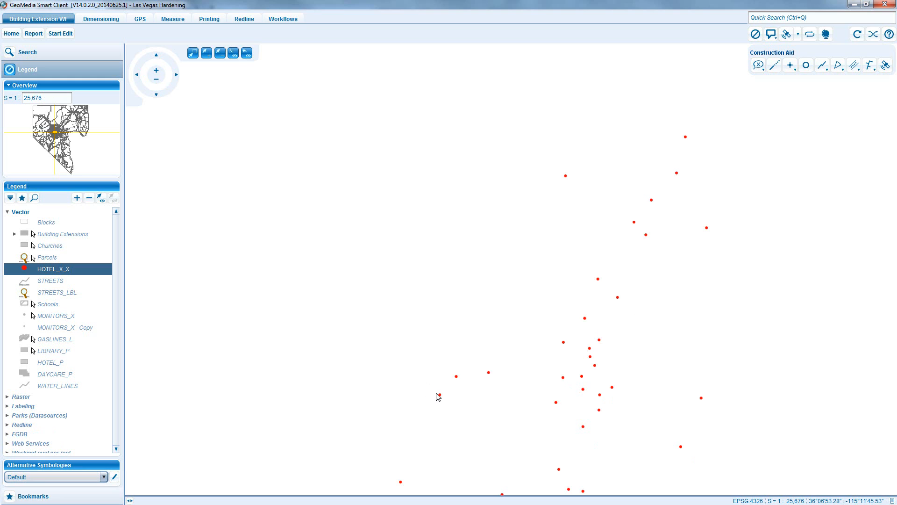
pyautogui.click(80, 478)
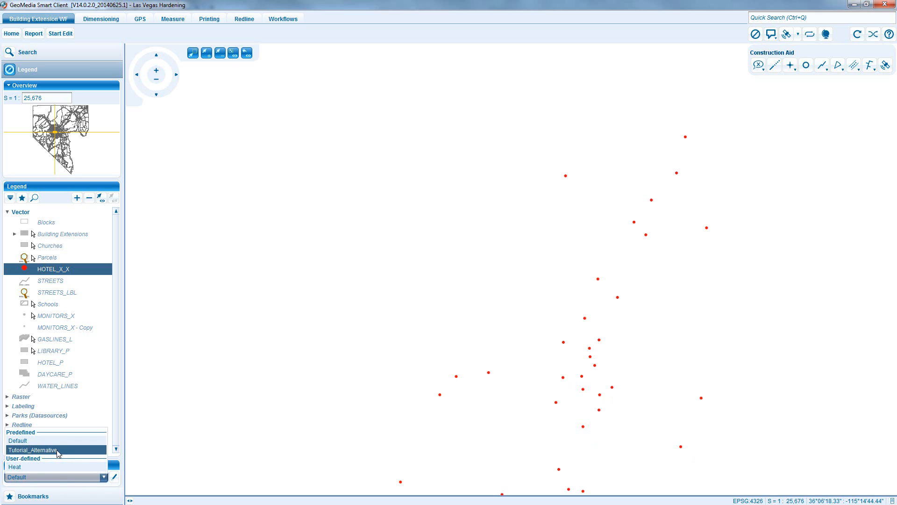
pyautogui.click(57, 451)
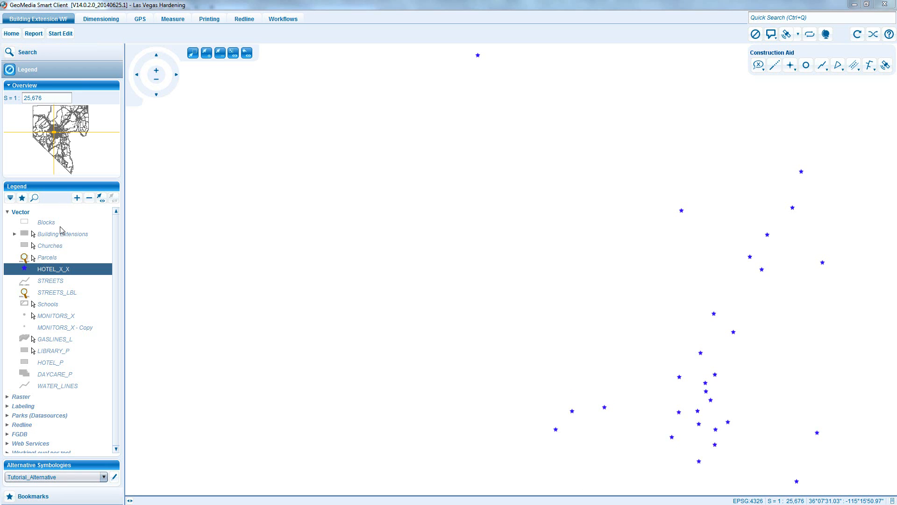
# - Hide HOTEL_X_X, display the STREETS feature and zoom in on the map to check the street labels
pyautogui.rightClick(46, 268)
pyautogui.click(52, 275)
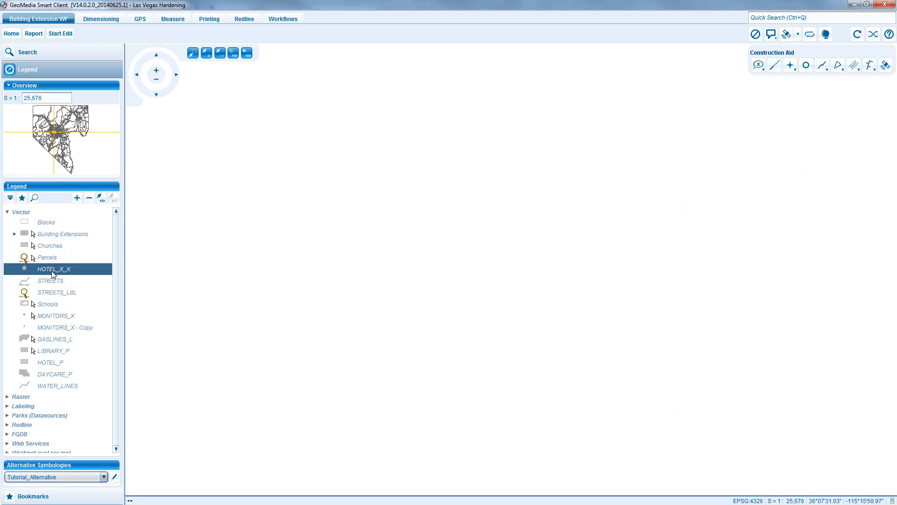
pyautogui.rightClick(49, 279)
pyautogui.click(60, 283)
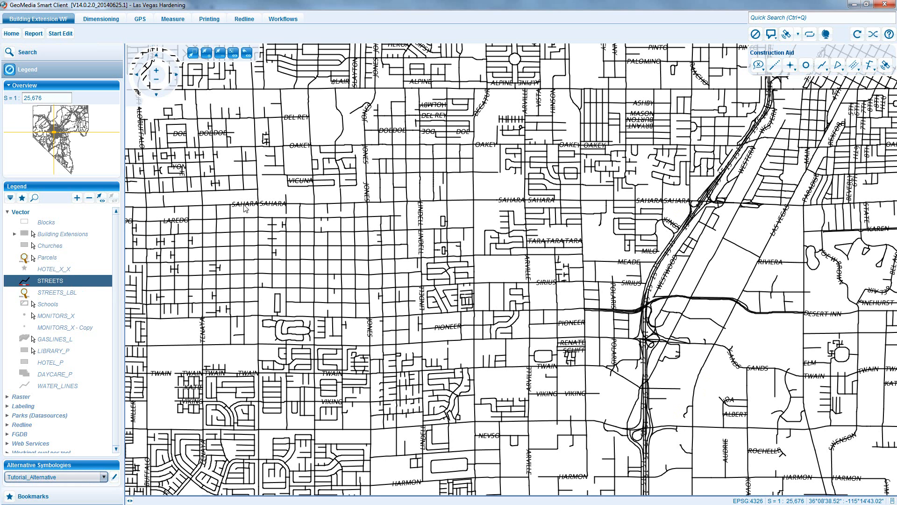
pyautogui.scroll(1, 260, 207)
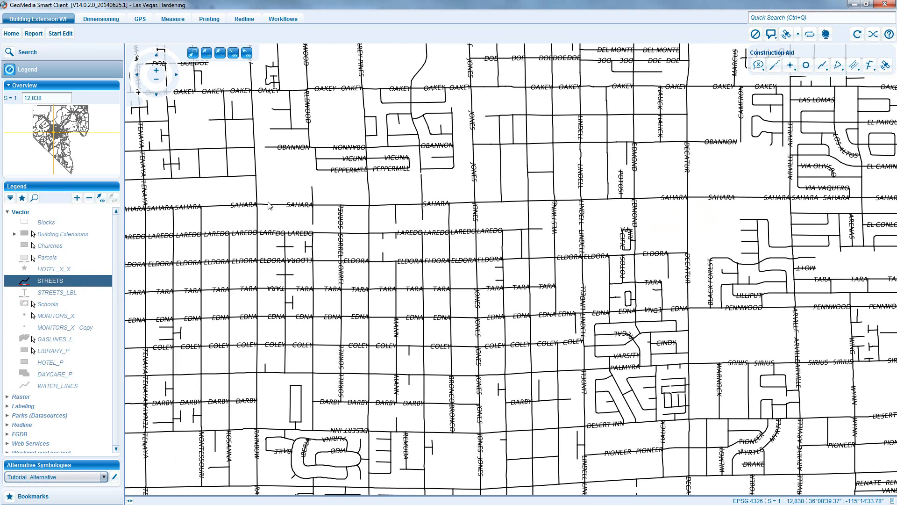
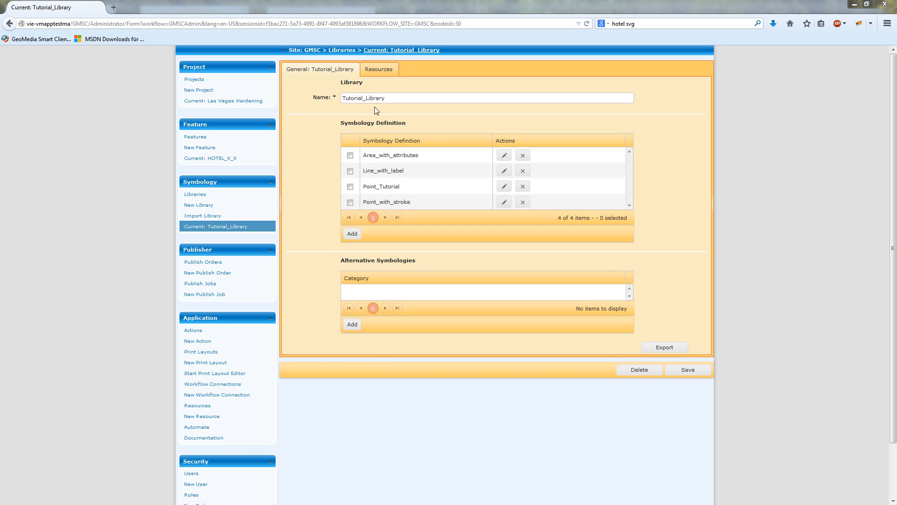
# - In the GeoMedia Smart Client Administrator, add a resource folder named Point under the root folder of Tutorial_Library
pyautogui.click(379, 70)
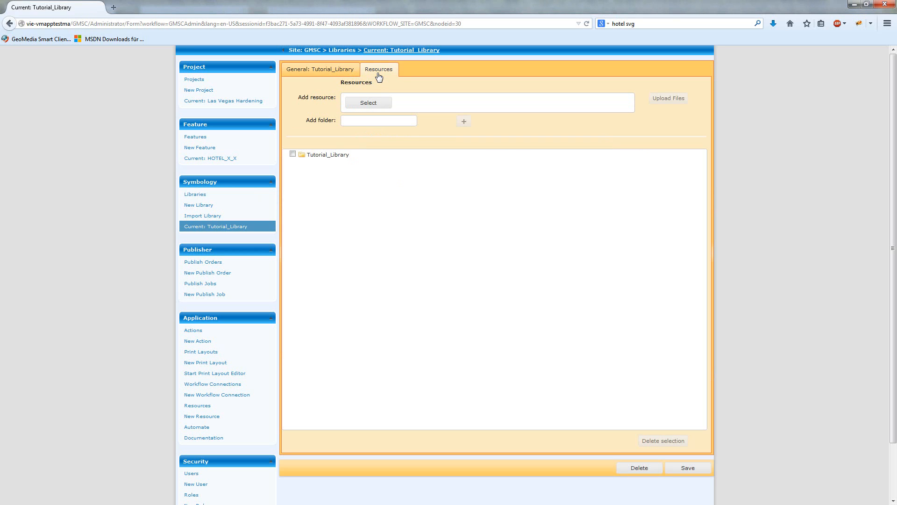
pyautogui.click(351, 120)
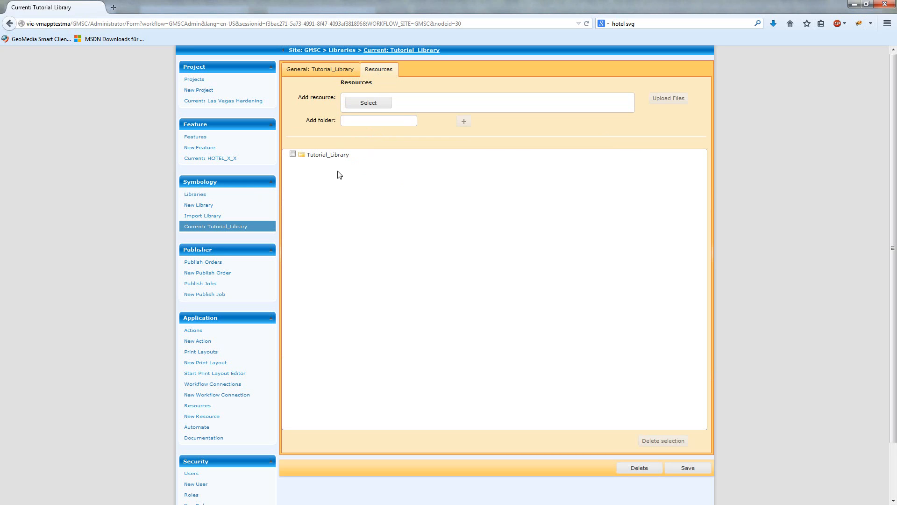
pyautogui.write('Point')
pyautogui.click(320, 159)
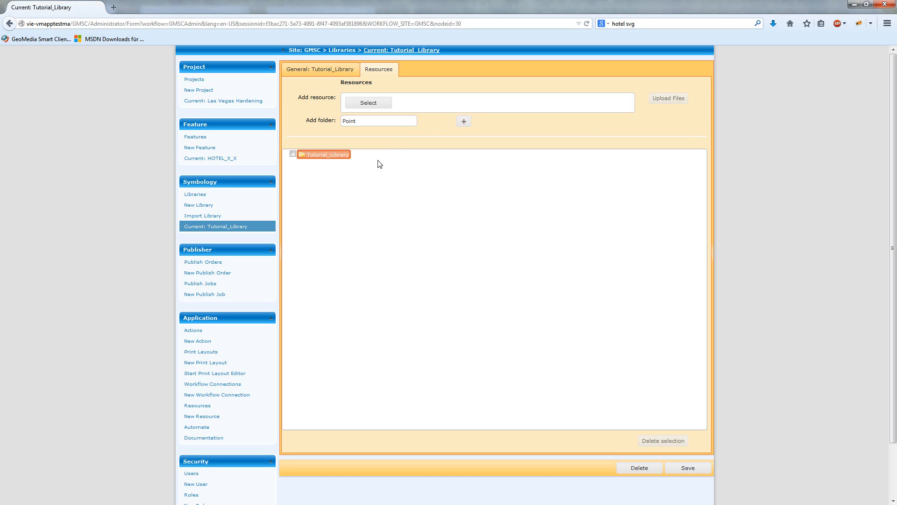
pyautogui.click(464, 123)
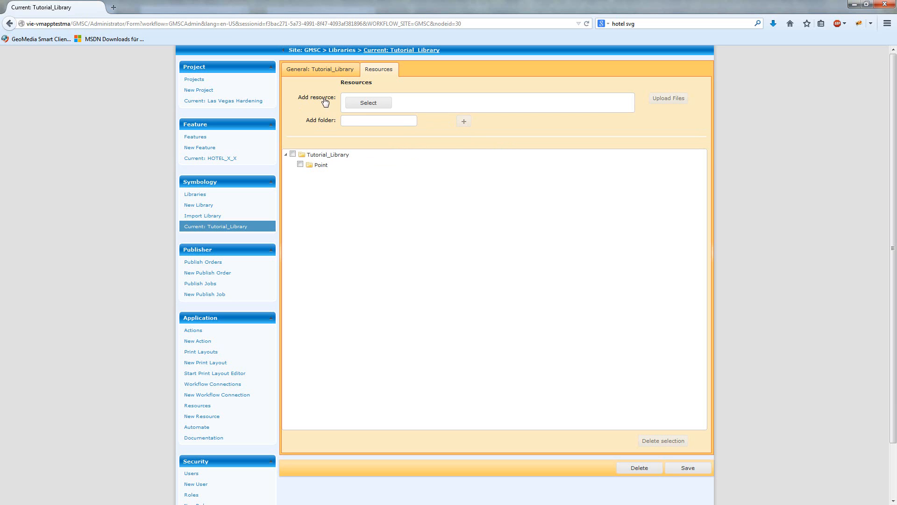
# - Upload the file Red_Arrow_Up.svg from the Trainings folder into the library's Point resource folder
pyautogui.click(368, 103)
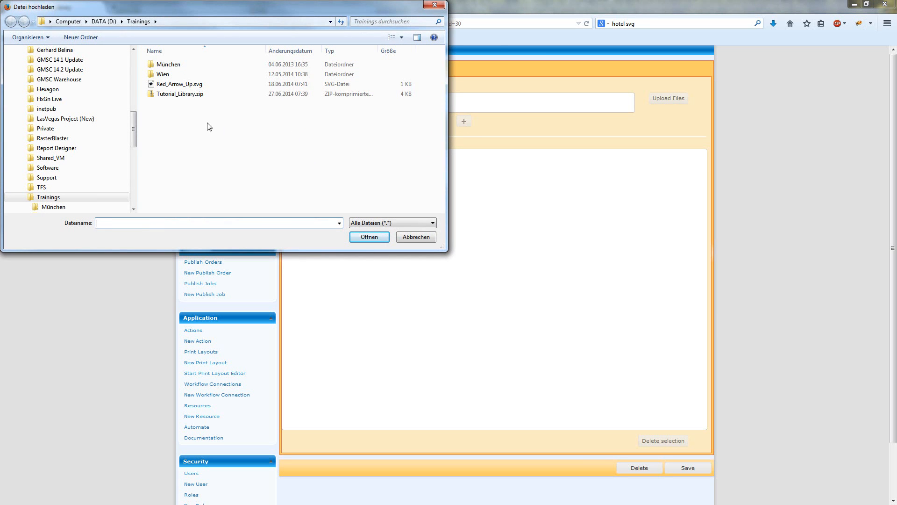
pyautogui.click(177, 86)
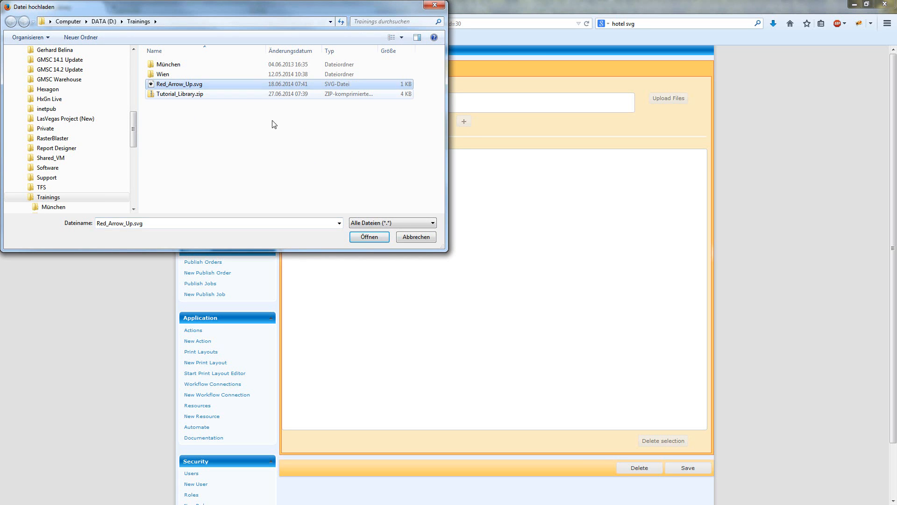
pyautogui.click(365, 237)
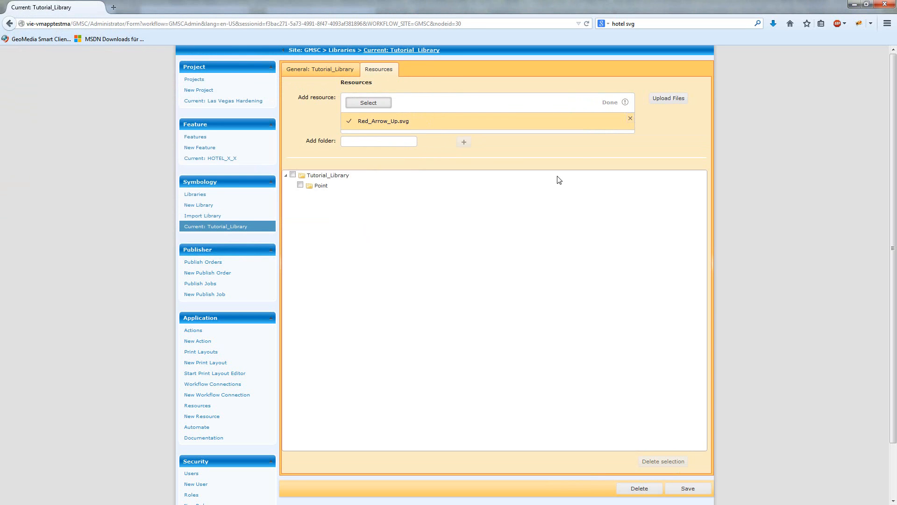
pyautogui.click(325, 187)
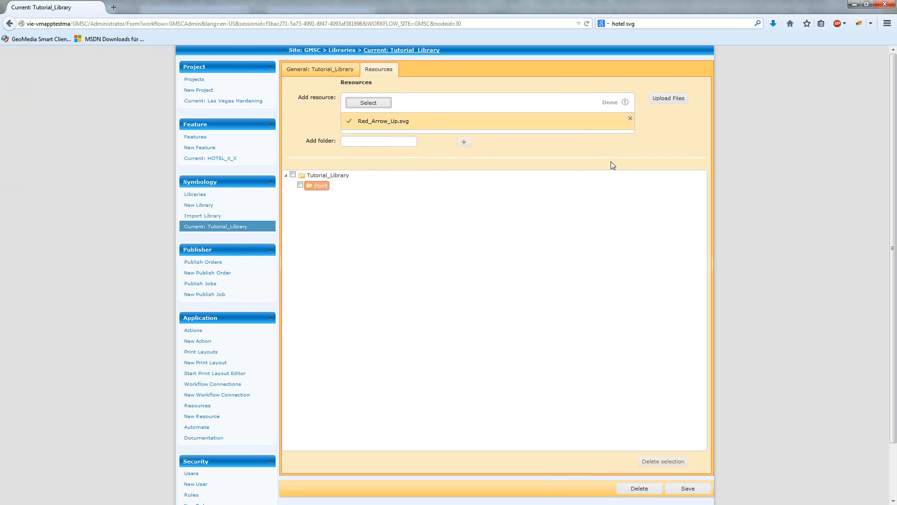
pyautogui.click(667, 99)
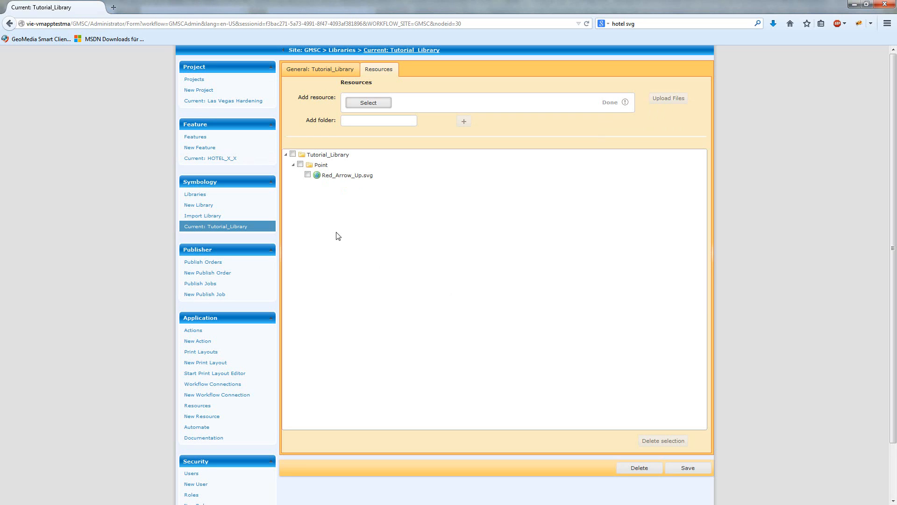
# - Open the Tutorial_Alternative symbology of Point_Tutorial for editing and bring up its point graphic settings in Expert Mode
pyautogui.click(327, 73)
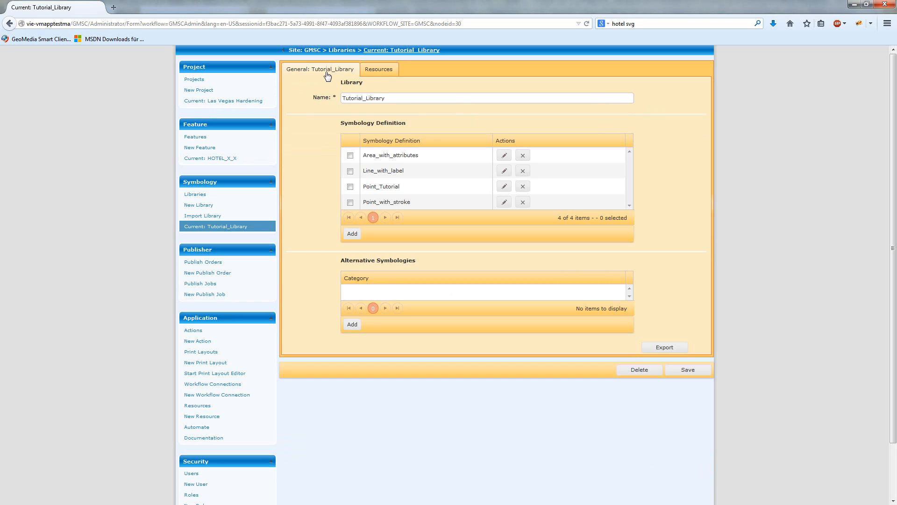
pyautogui.click(350, 187)
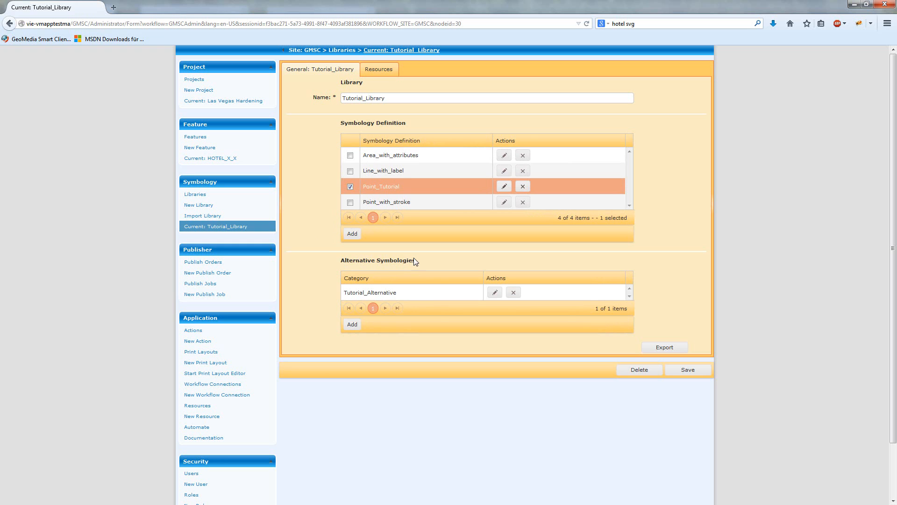
pyautogui.click(495, 294)
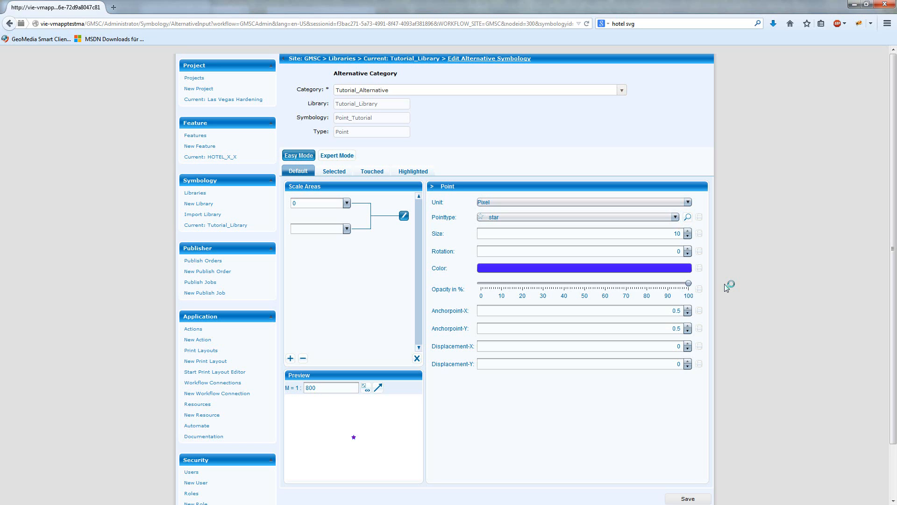
pyautogui.click(333, 158)
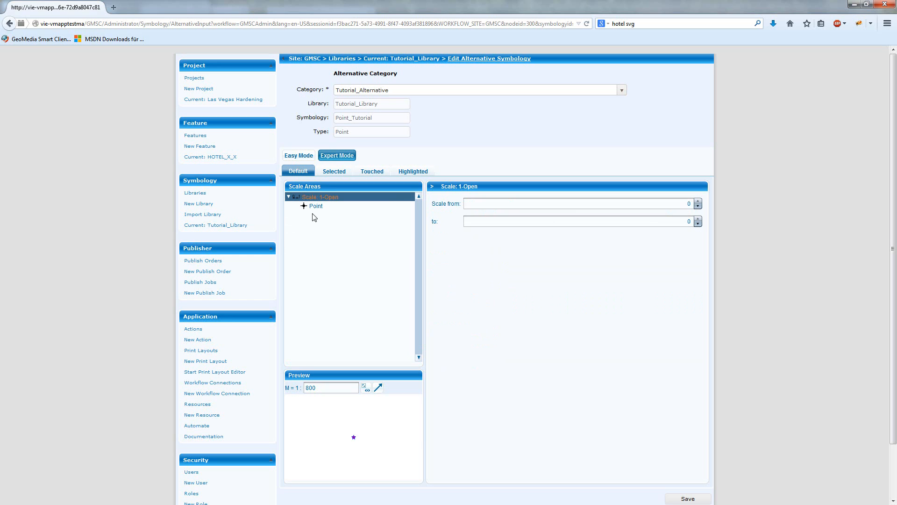
pyautogui.click(315, 207)
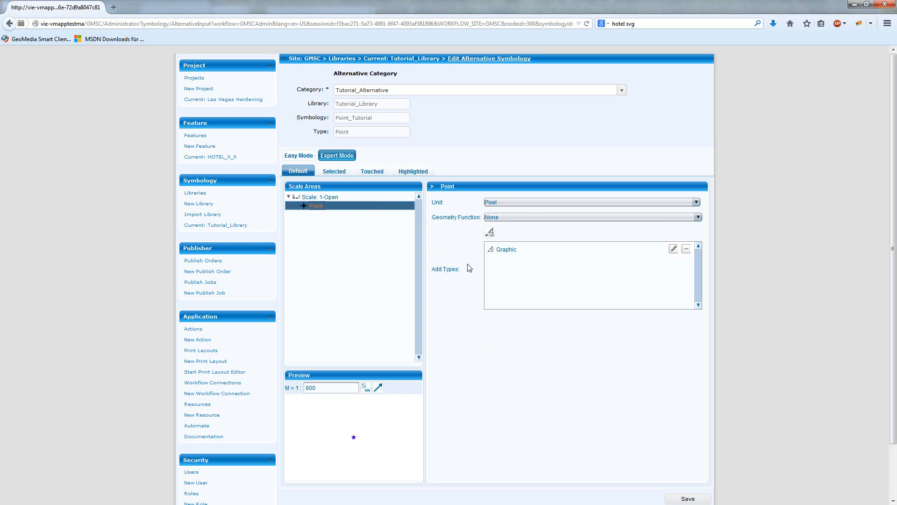
pyautogui.click(674, 249)
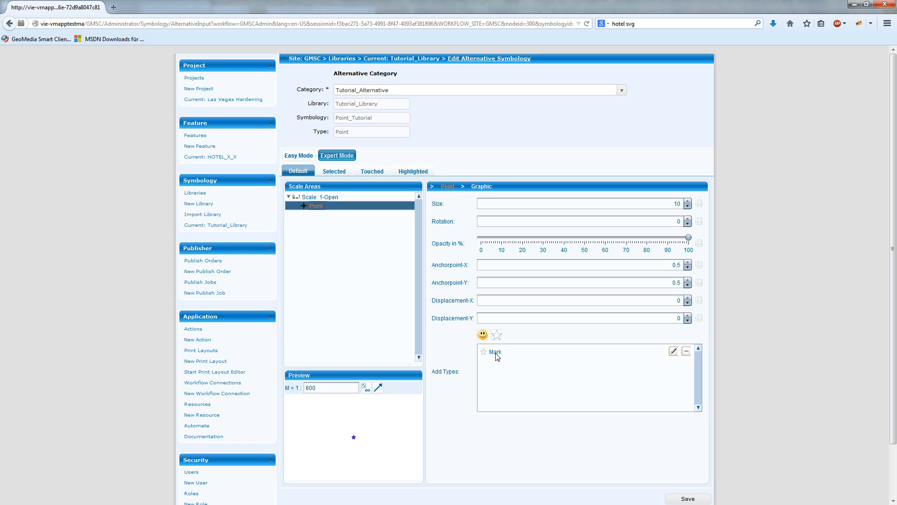
# - Replace the graphic's Mark with an external graphic using the file Point/Red_Arrow_Up.svg, and save the alternative symbology
pyautogui.click(686, 352)
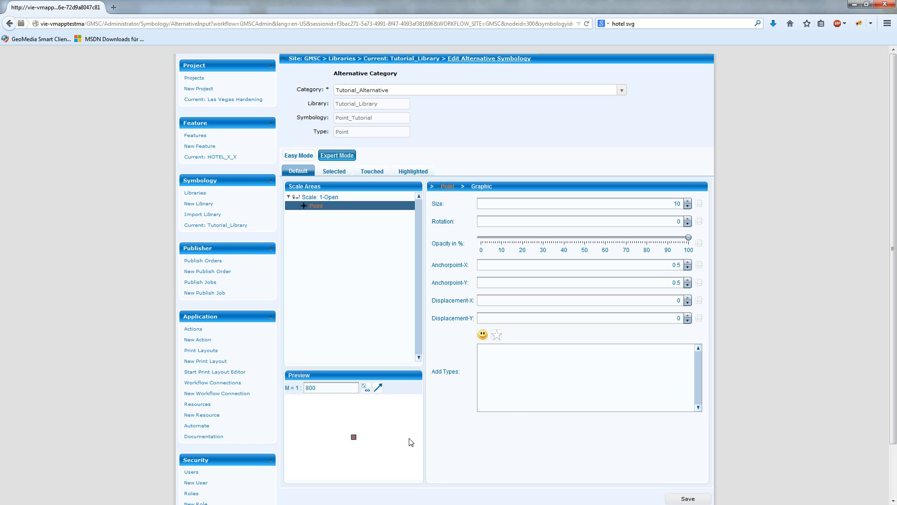
pyautogui.click(483, 335)
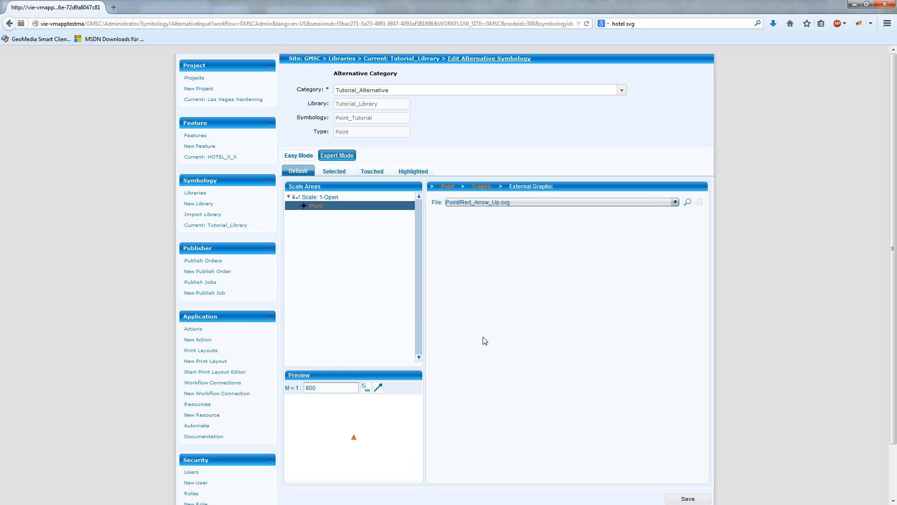
pyautogui.click(487, 203)
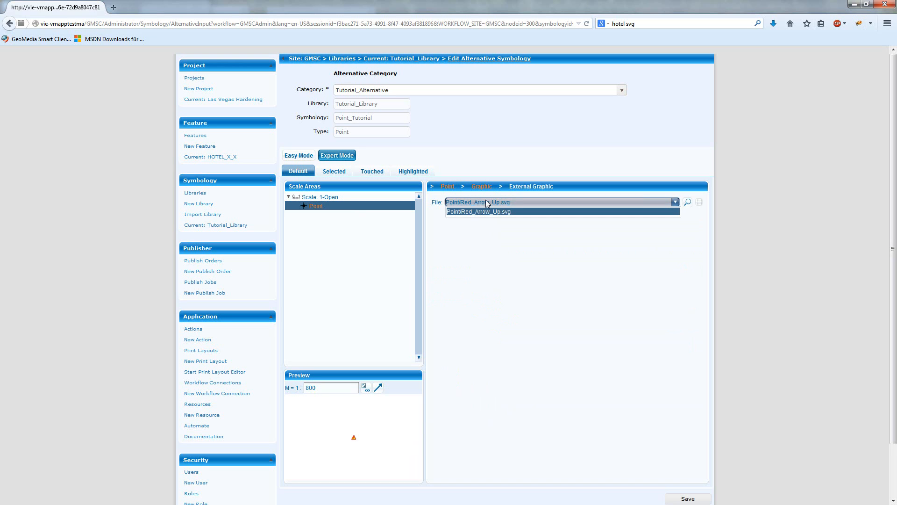
pyautogui.click(458, 212)
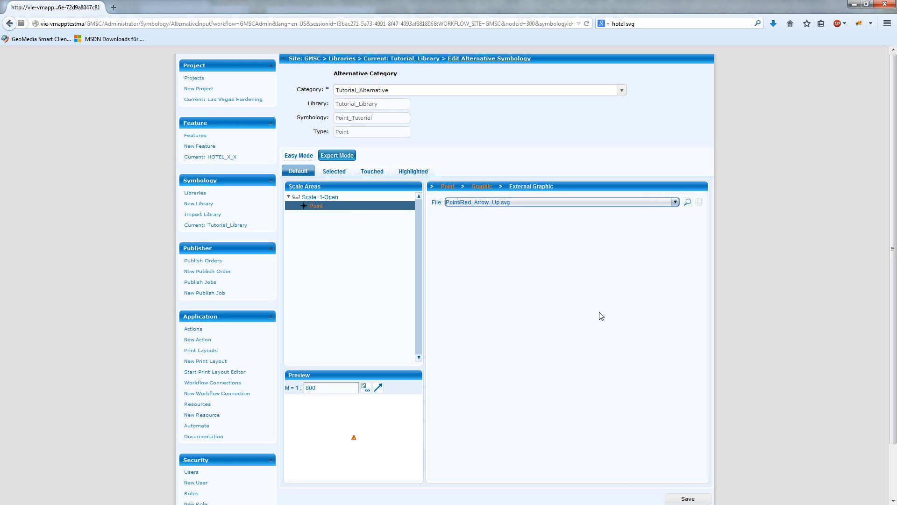
pyautogui.scroll(-2, 603, 330)
pyautogui.click(686, 446)
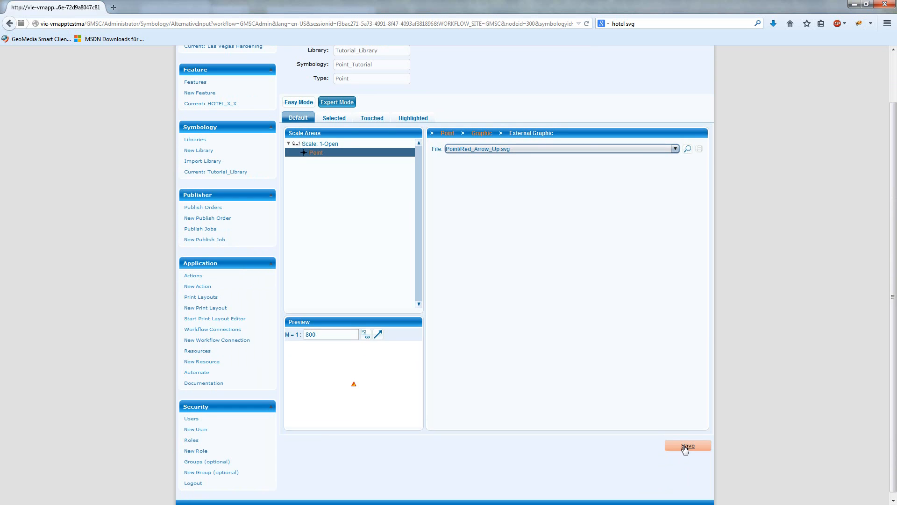